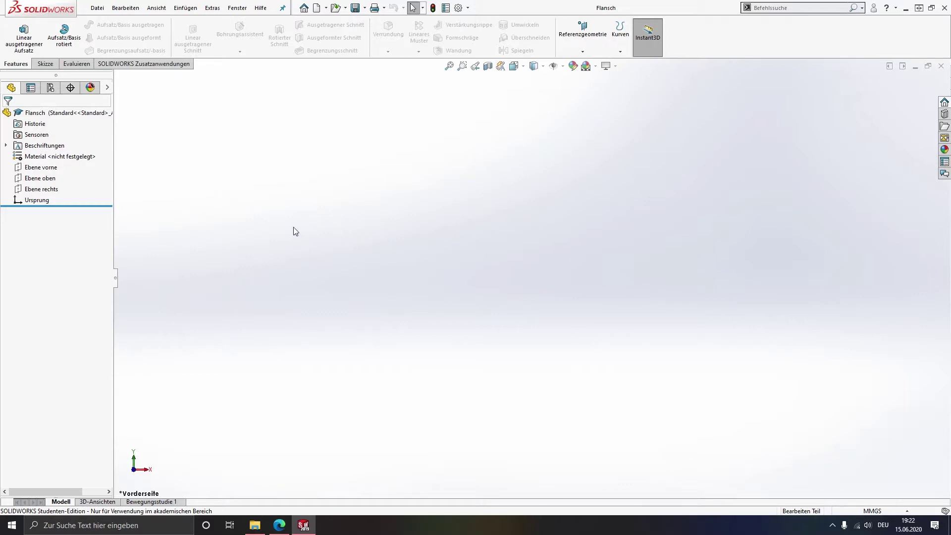
- Start a new sketch on the front plane, Ebene vorne
left_click(48, 169)
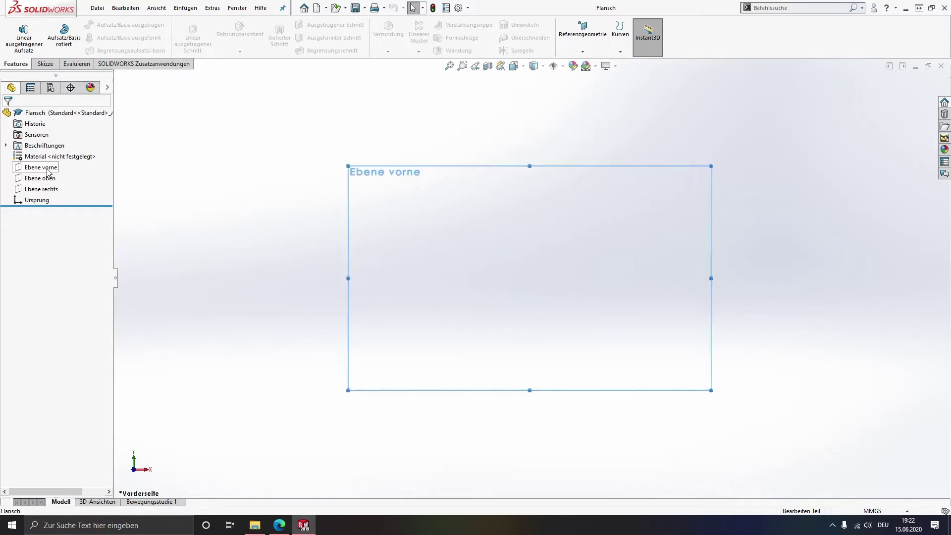
left_click(46, 64)
left_click(22, 35)
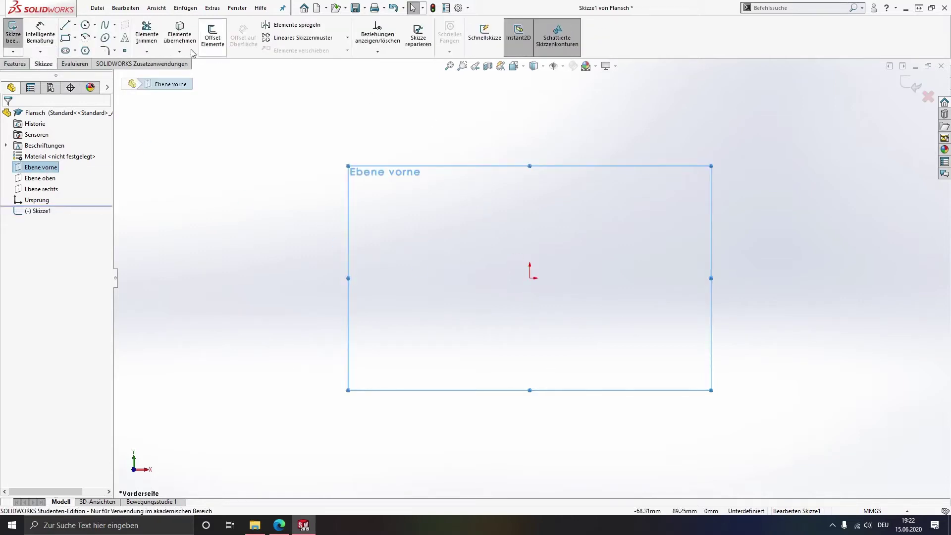
- Draw a vertical centerline through the origin and give it infinite length
left_click(75, 25)
left_click(91, 50)
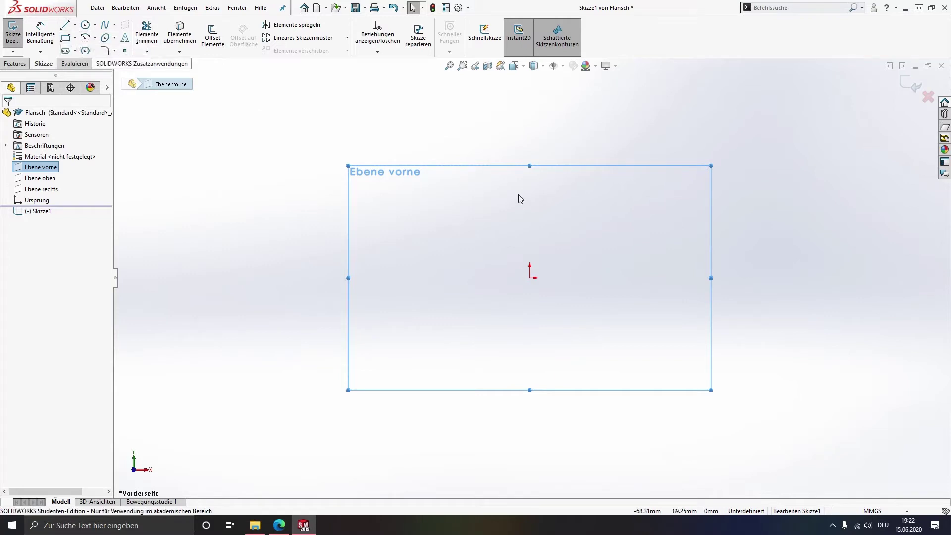
left_click(529, 125)
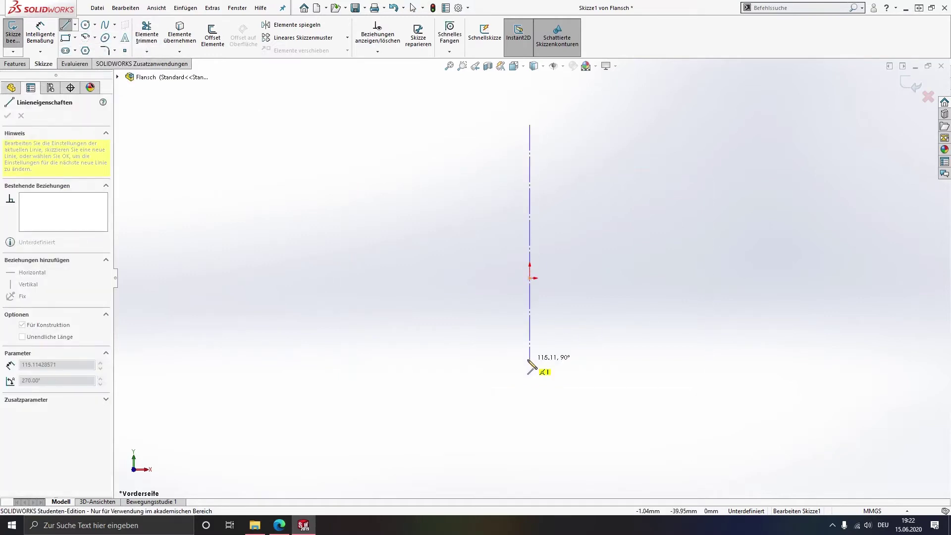
left_click(529, 359)
key("Escape")
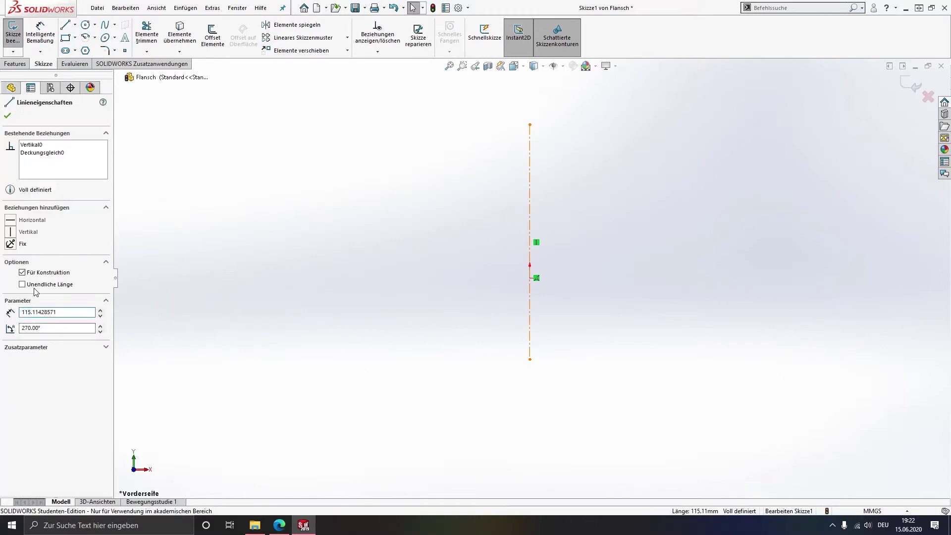
left_click(35, 285)
left_click(429, 250)
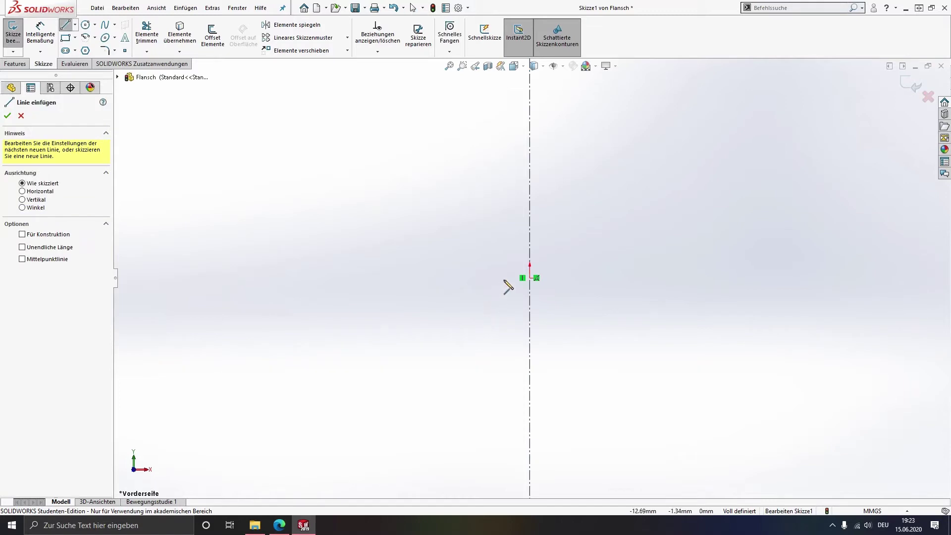
- Sketch the flange outline beside the axis, level with the origin, with a small underside groove, about 11 mm thick and a top edge about 46 mm long
left_click(547, 278)
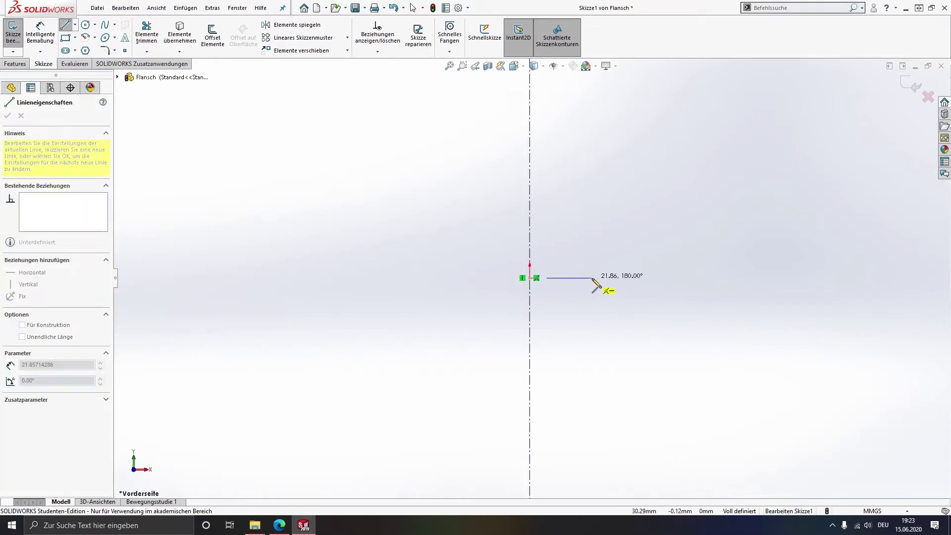
left_click(596, 278)
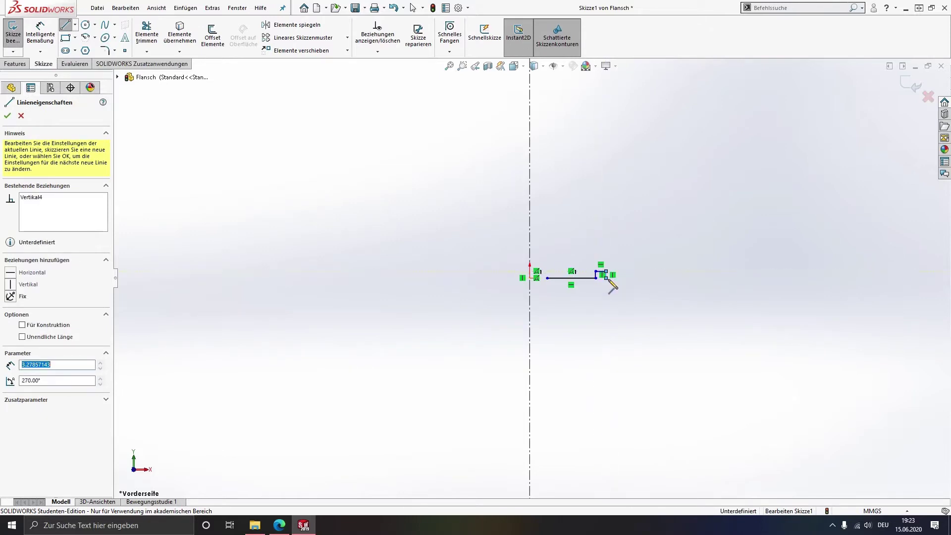
left_click(649, 278)
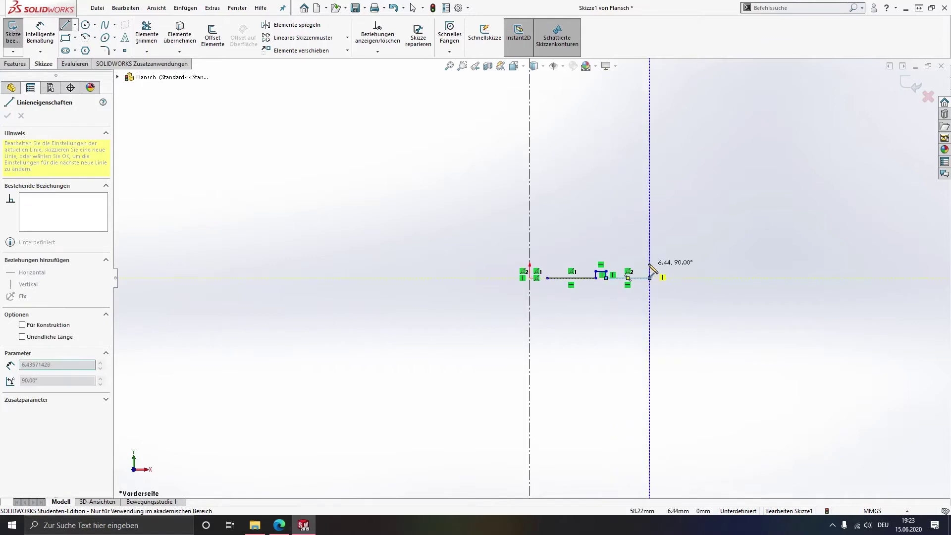
left_click(650, 255)
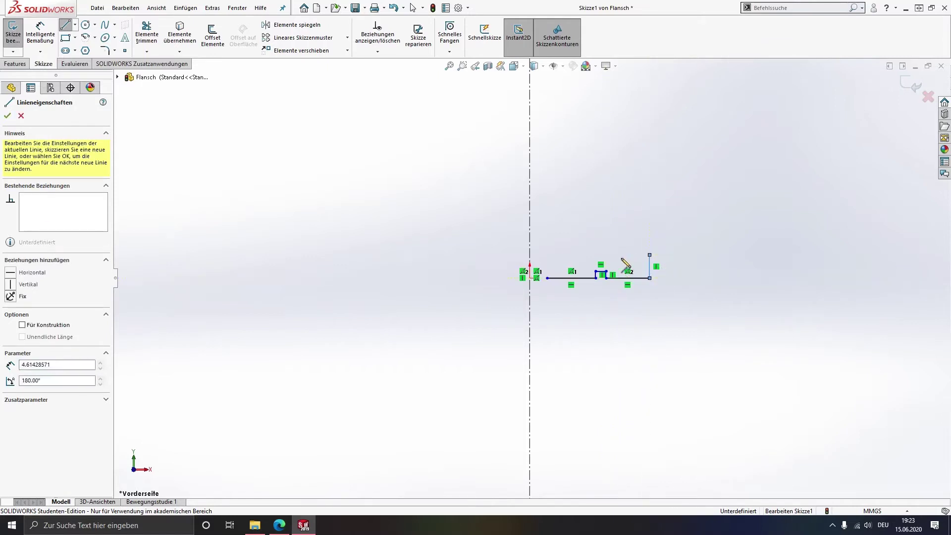
left_click(557, 255)
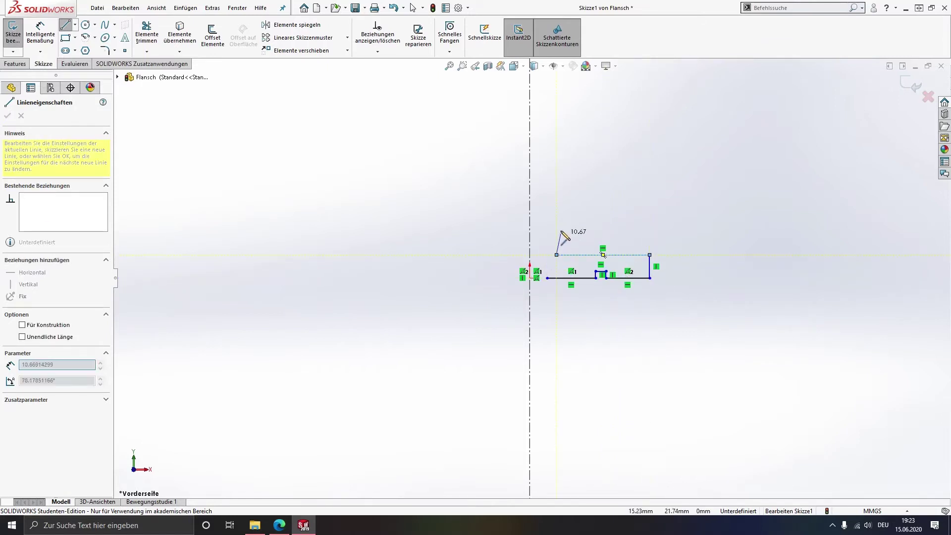
- Complete the closed profile with an upright neck carrying two parallel slanted barbs and an inner vertical edge about 45.5 mm long
left_click(557, 221)
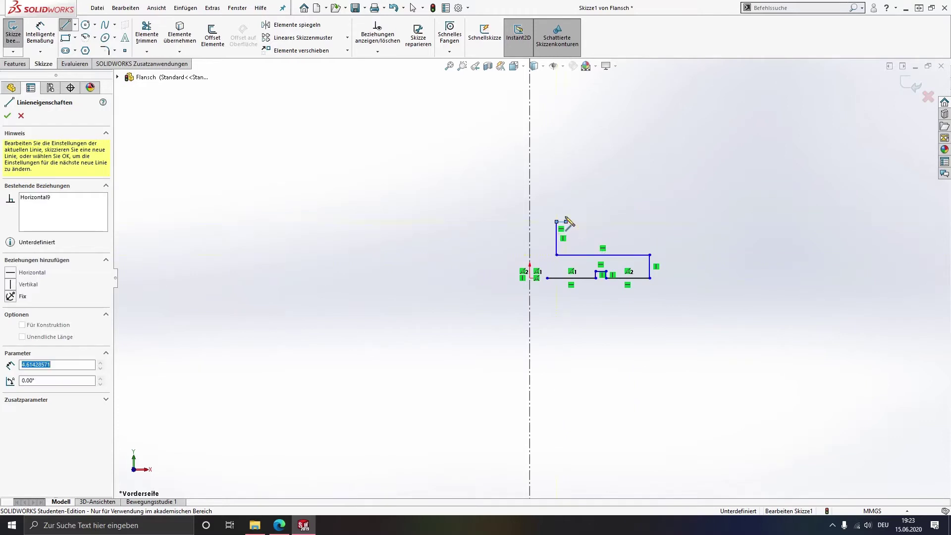
left_click(557, 203)
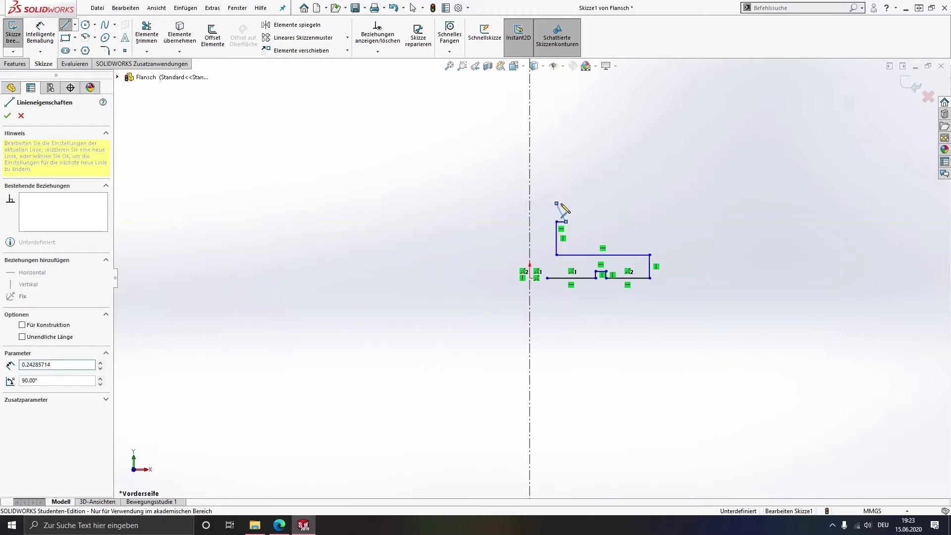
left_click(566, 204)
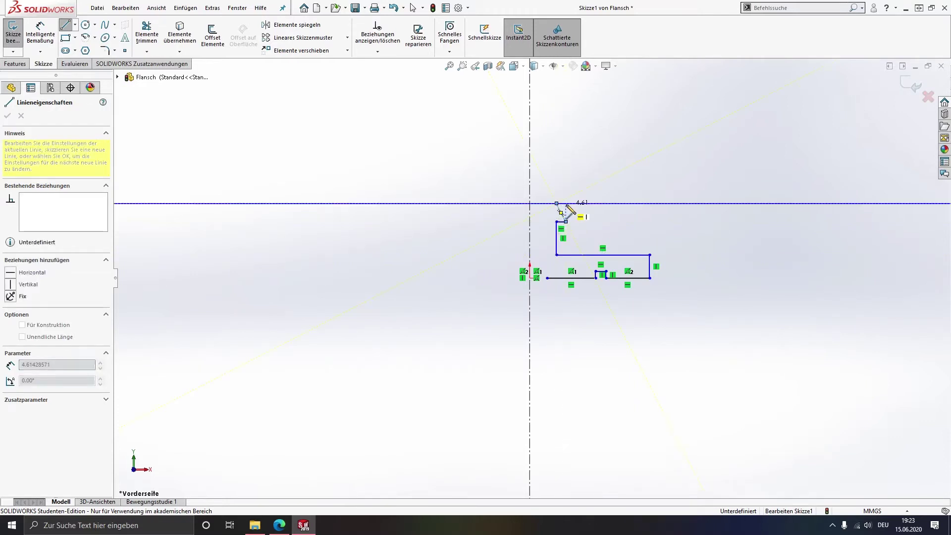
left_click(548, 185)
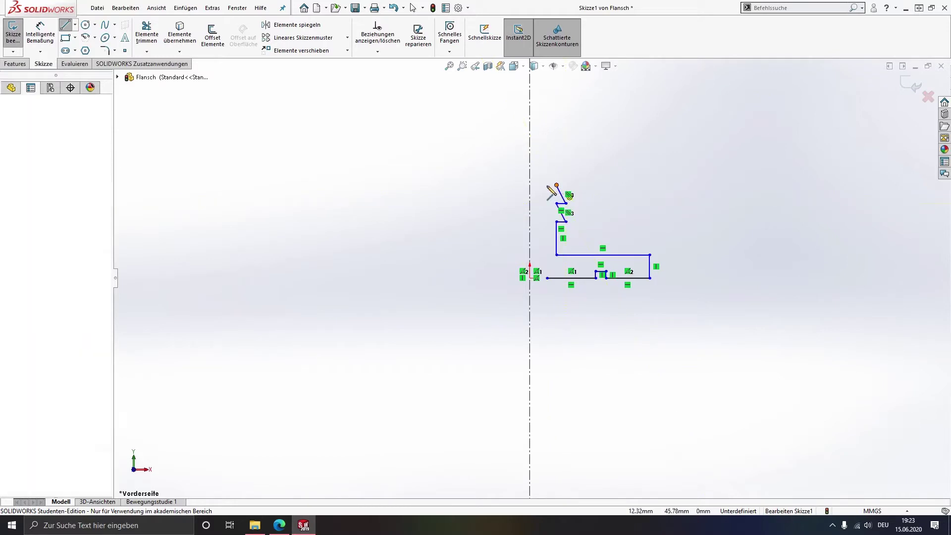
left_click(547, 278)
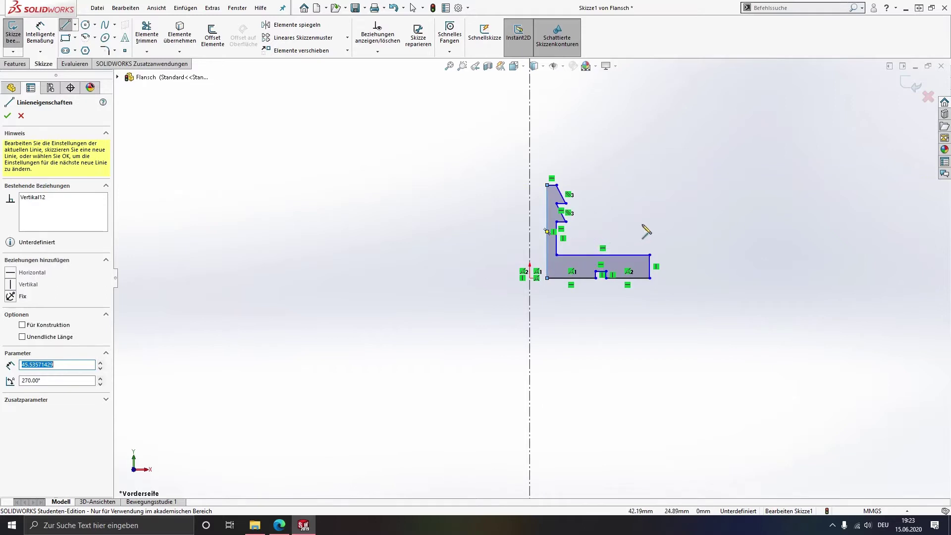
scroll(645, 228, "down", 4)
key("Escape")
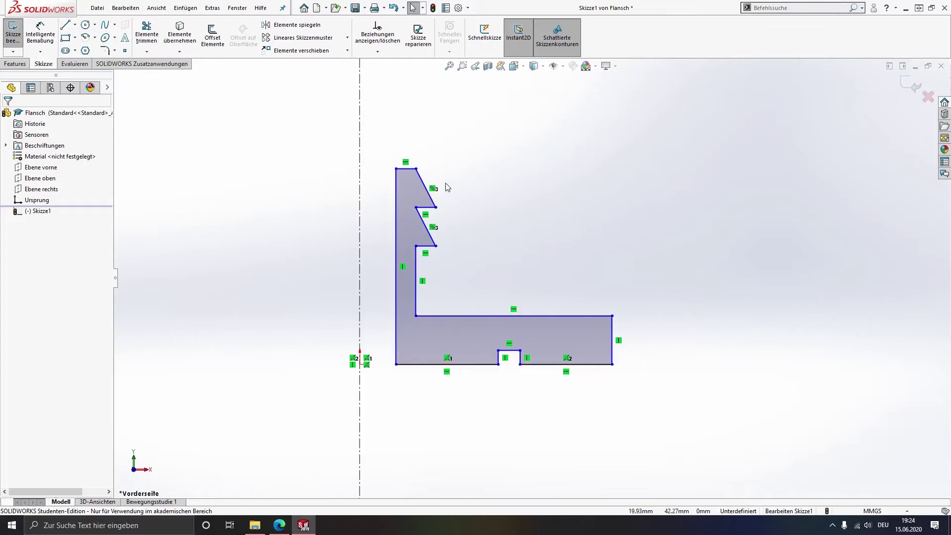
- Dimension the flange thickness between its top and bottom edges as 3 mm
left_click(41, 32)
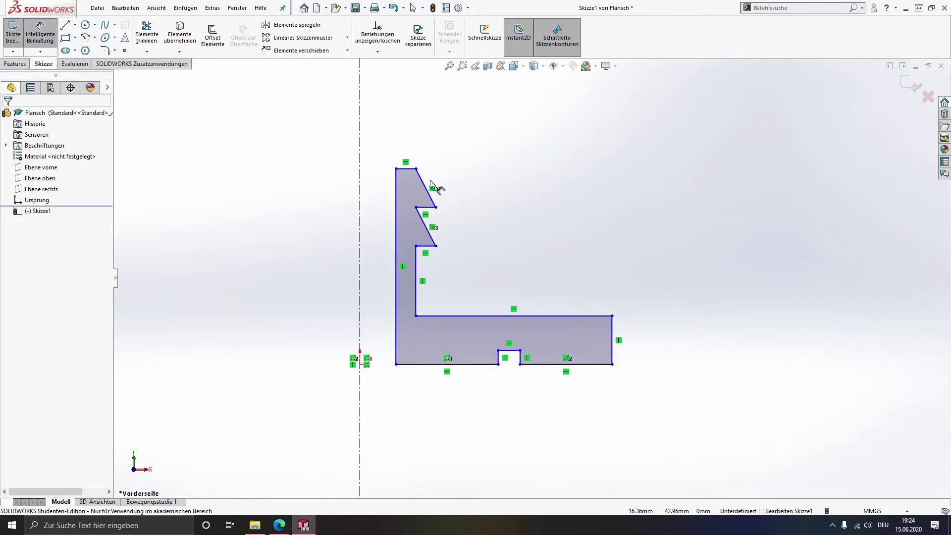
scroll(505, 284, "down", 2)
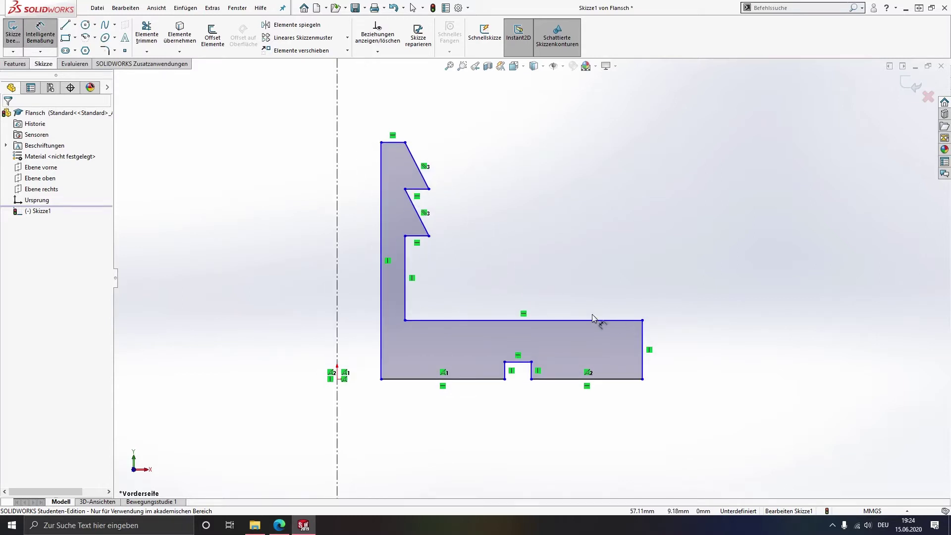
left_click(607, 321)
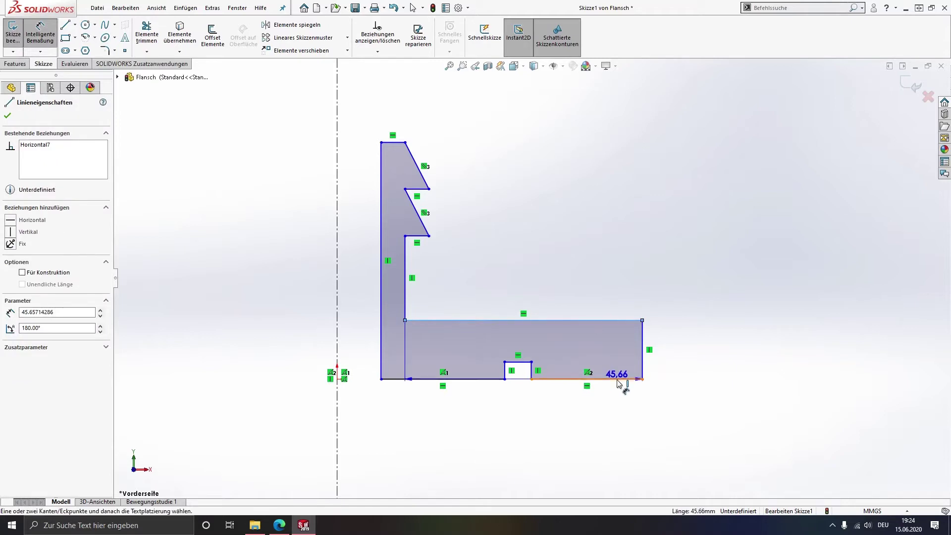
left_click(614, 380)
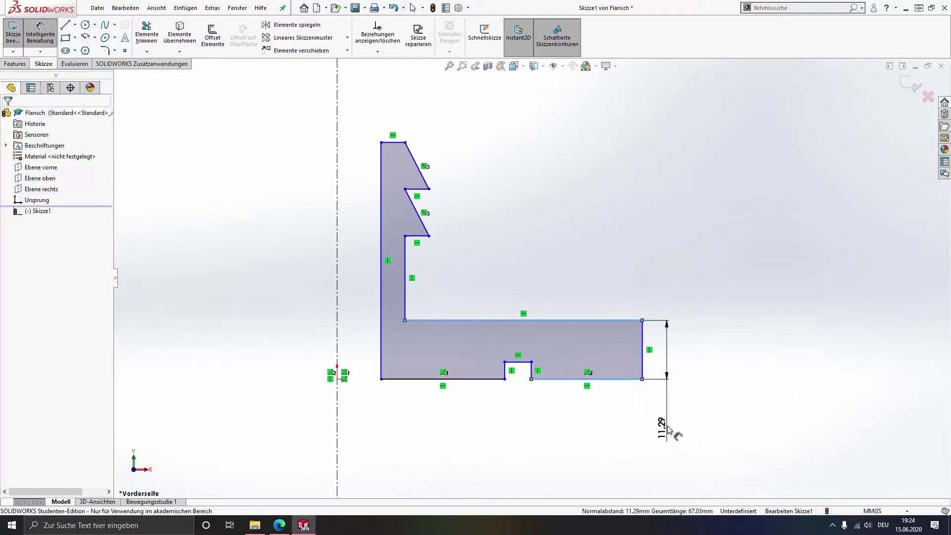
left_click(667, 428)
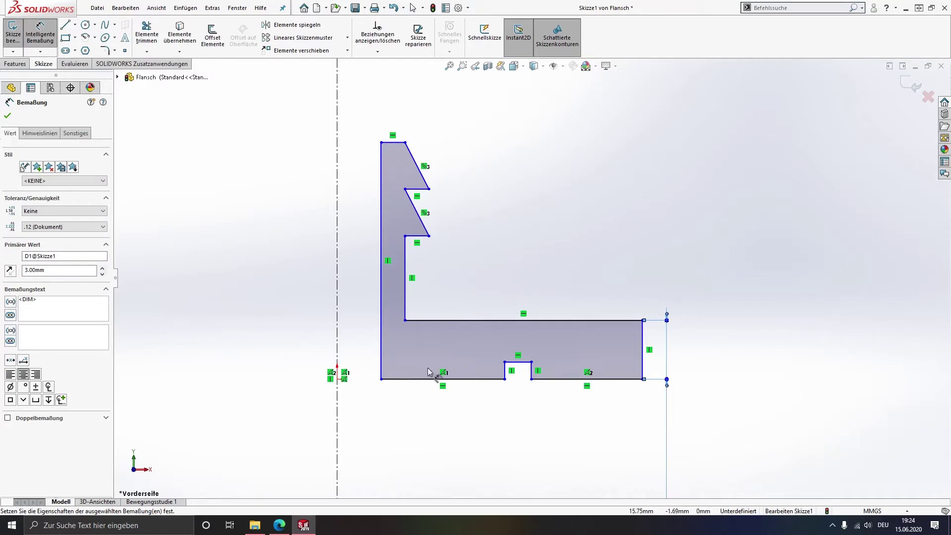
- Dimension the neck's inner vertical edge about the centerline as a 6 mm diameter
left_click(382, 343)
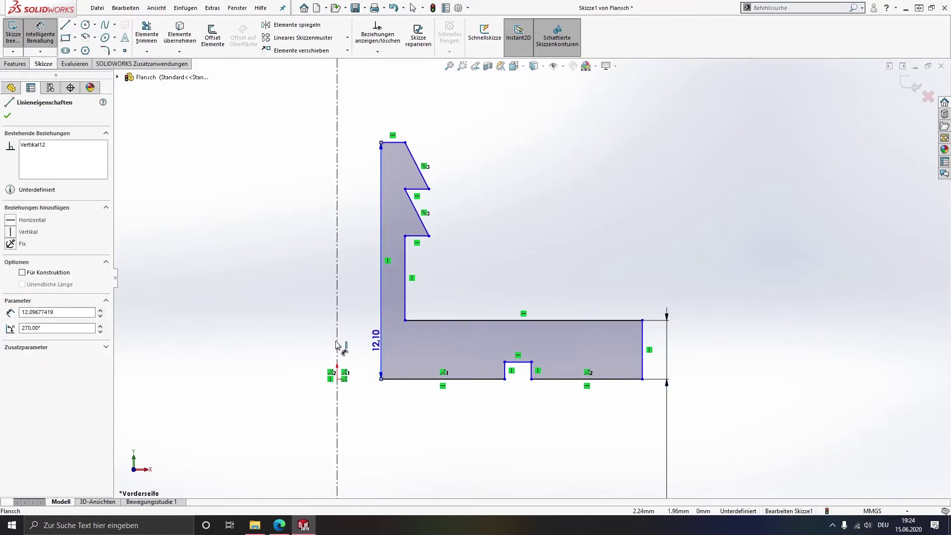
left_click(337, 368)
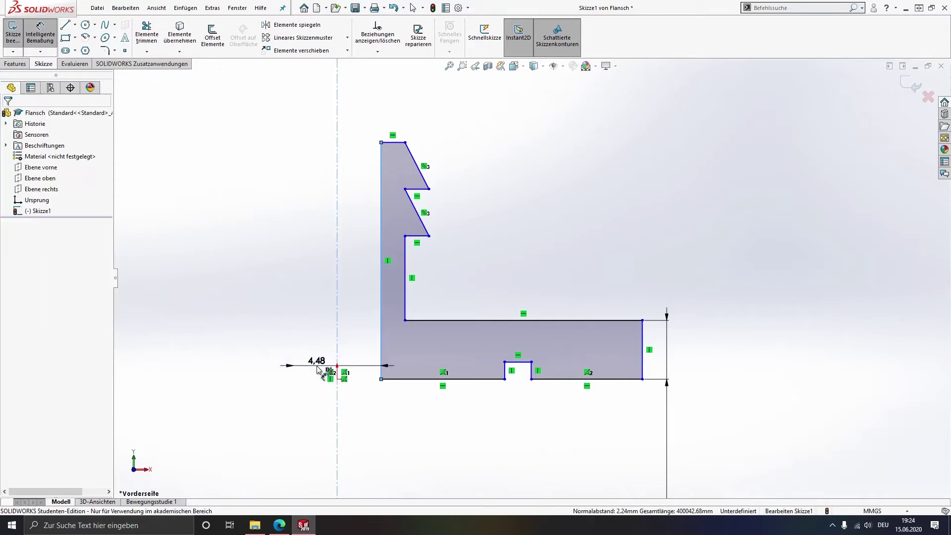
left_click(317, 366)
type("6")
key("Return")
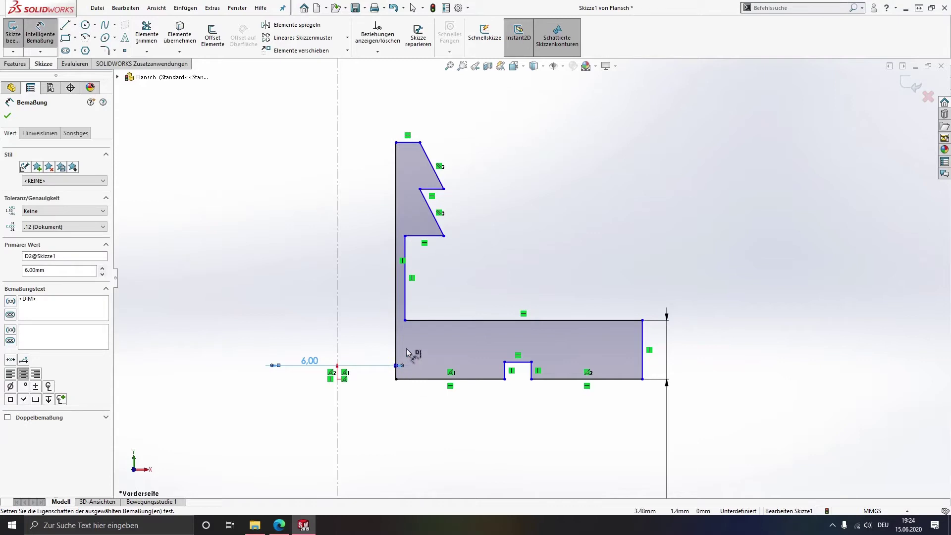
- Dimension the neck's outer vertical edge below the barbs about the centerline as an 8 mm diameter
left_click(408, 308)
left_click(338, 298)
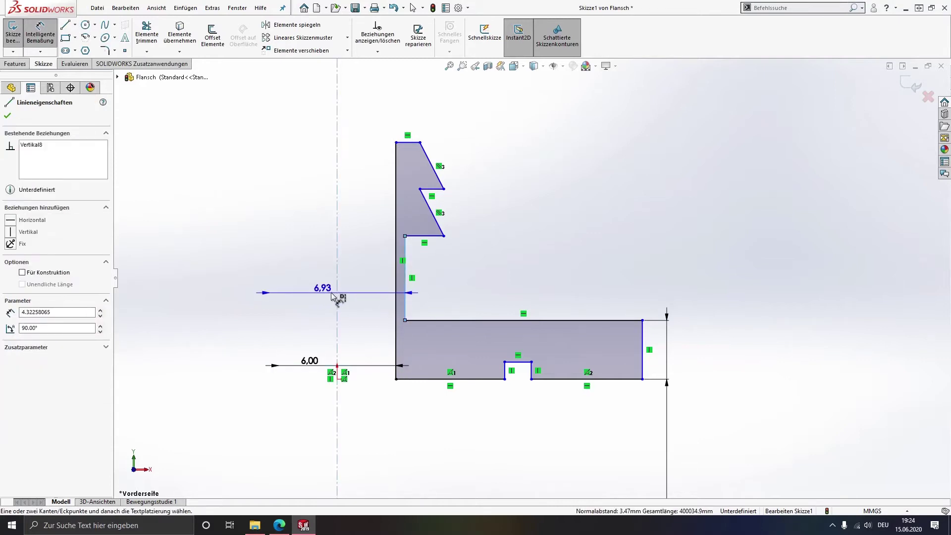
left_click(318, 304)
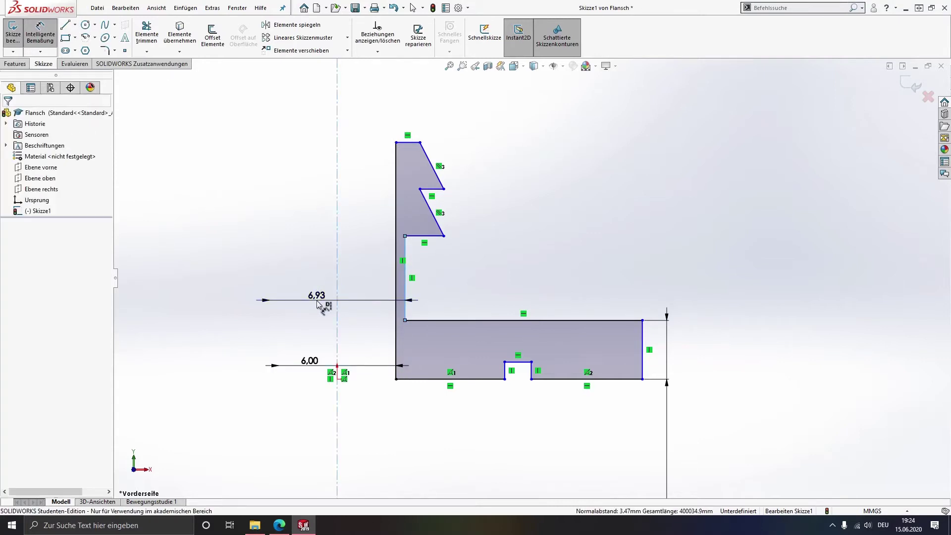
type("8")
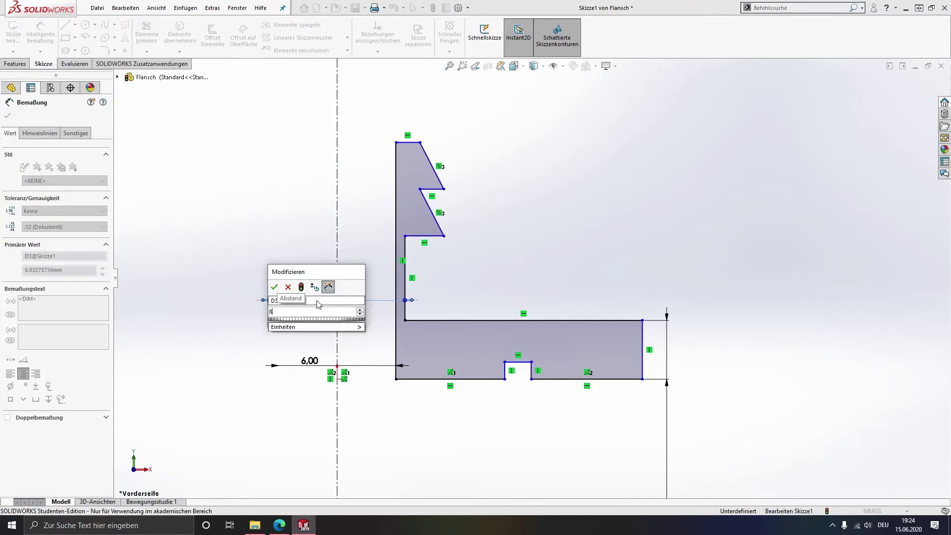
key("Return")
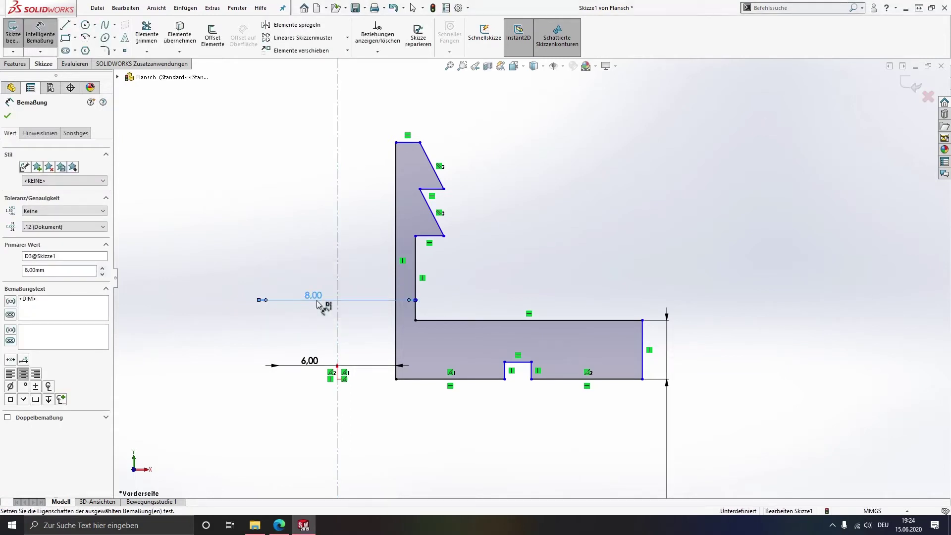
- Dimension the upper barb's height from its lower horizontal edge to the neck's top edge as 2.5 mm
left_click(425, 190)
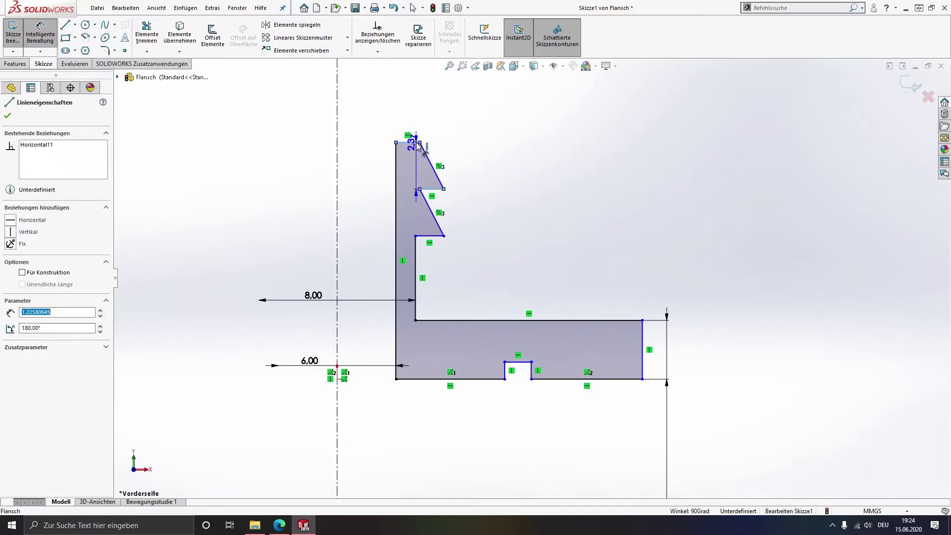
left_click(405, 142)
left_click(489, 163)
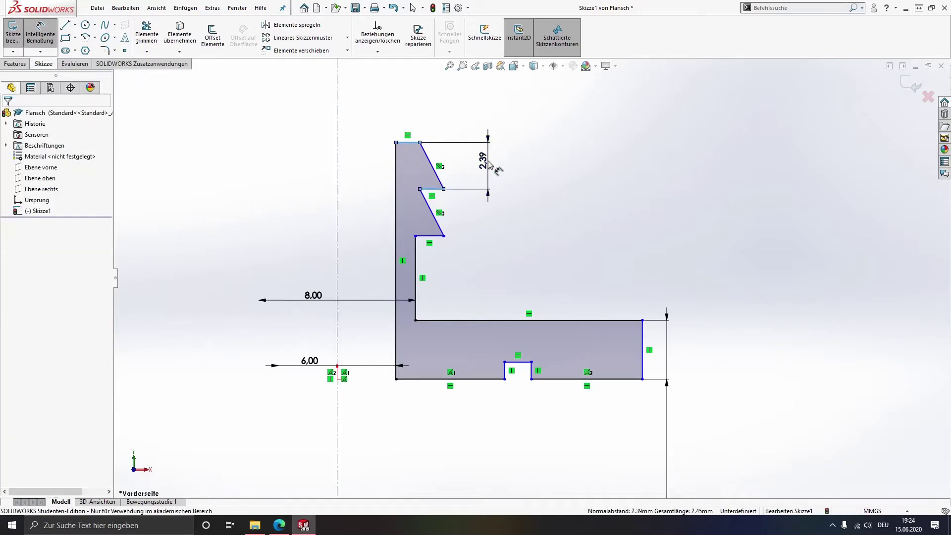
type("2.5")
key("Return")
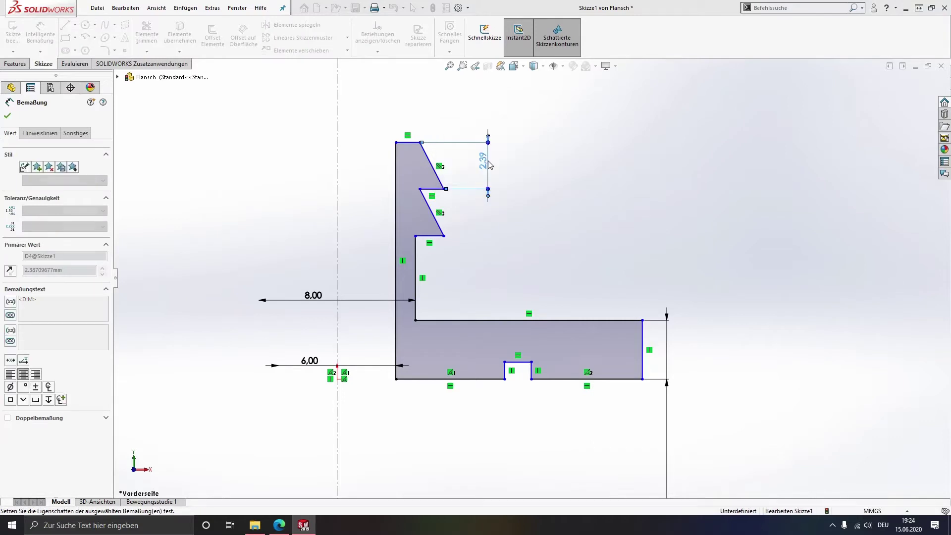
- Dimension the angle between the upper barb's slanted edge and the neck's top edge as 75°
left_click(425, 157)
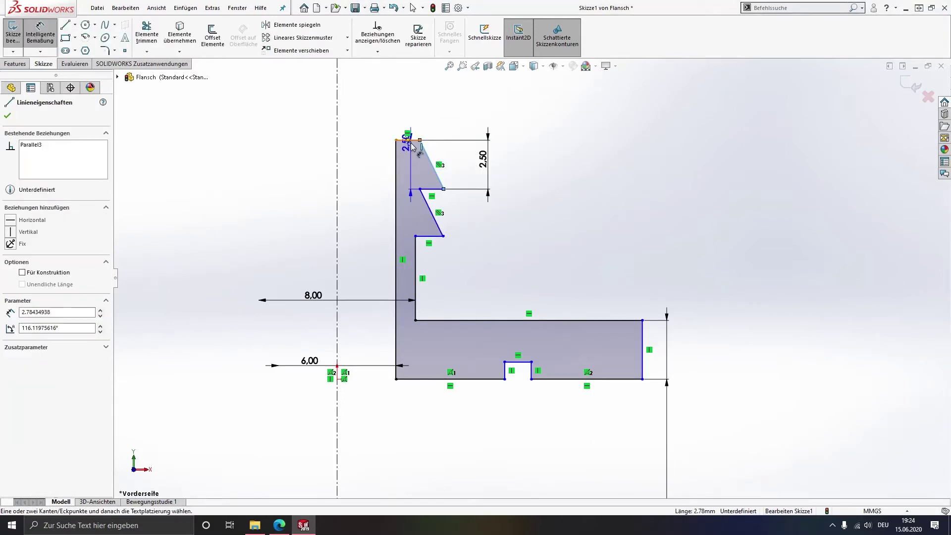
left_click(412, 141)
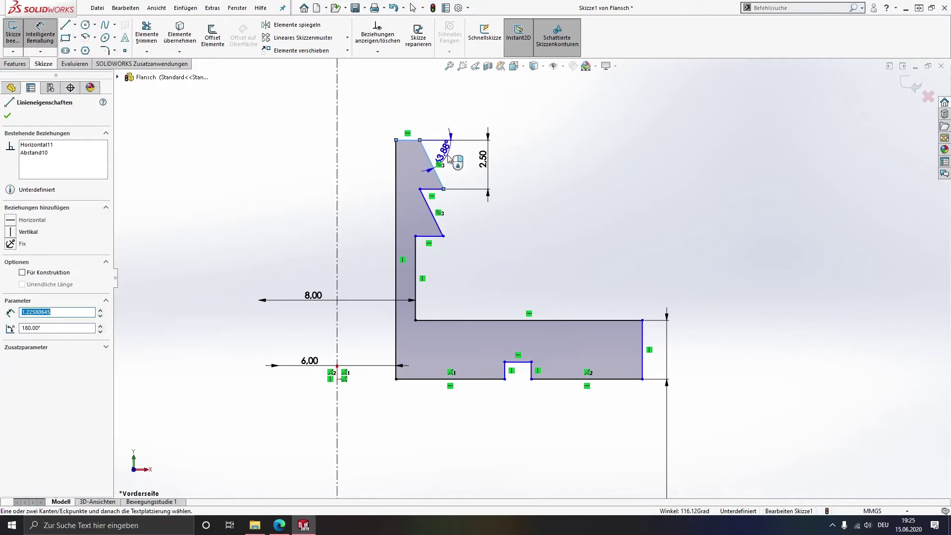
left_click(460, 171)
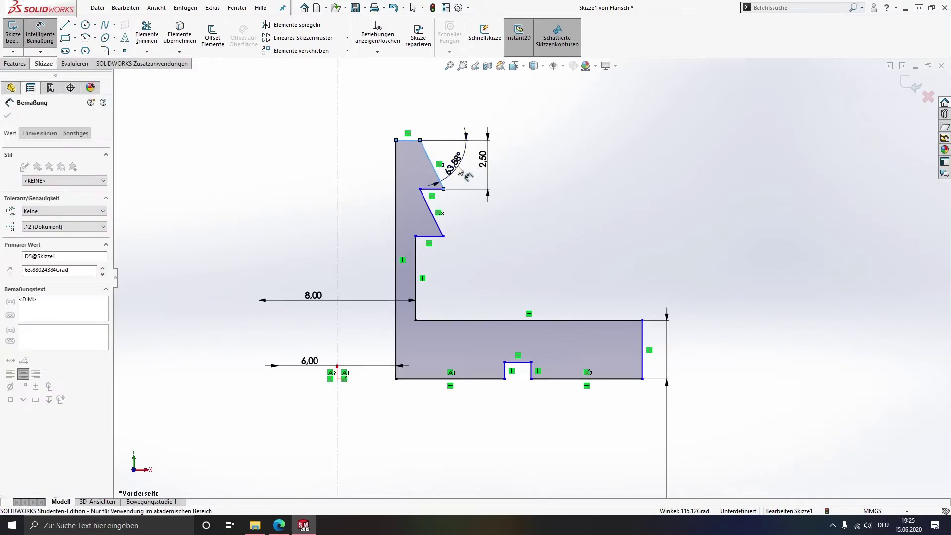
type("75")
key("Return")
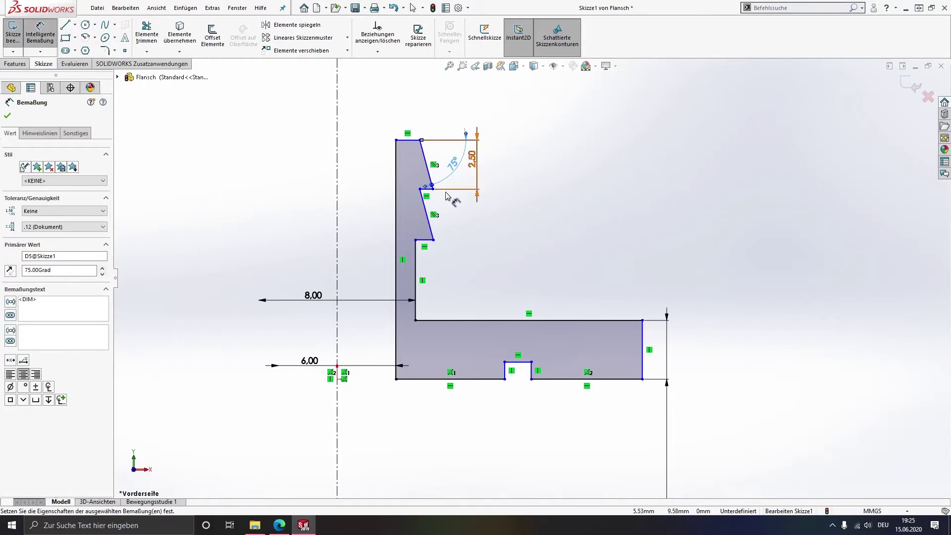
key("Escape")
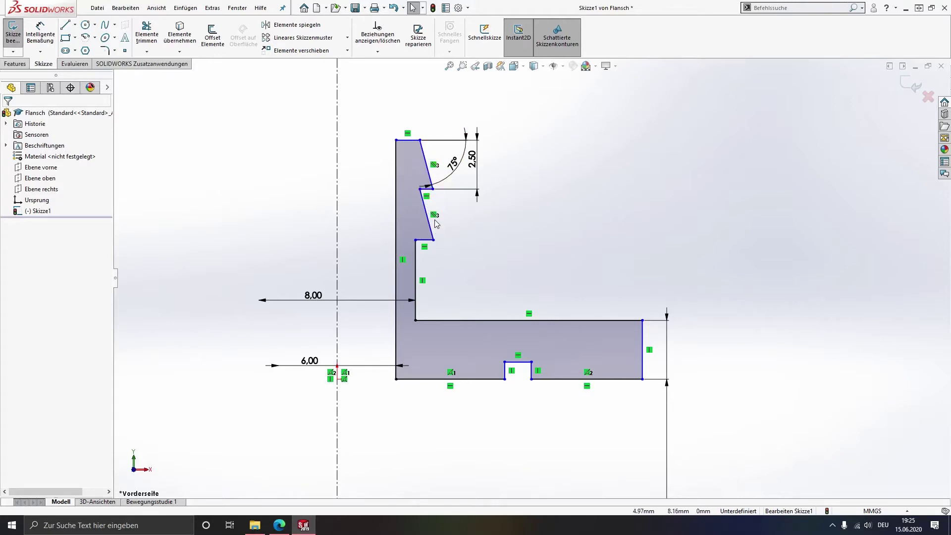
- Make the upper end point of the upper barb's slanted edge coincident with the neck's outer vertical edge below the barbs
left_click(420, 141)
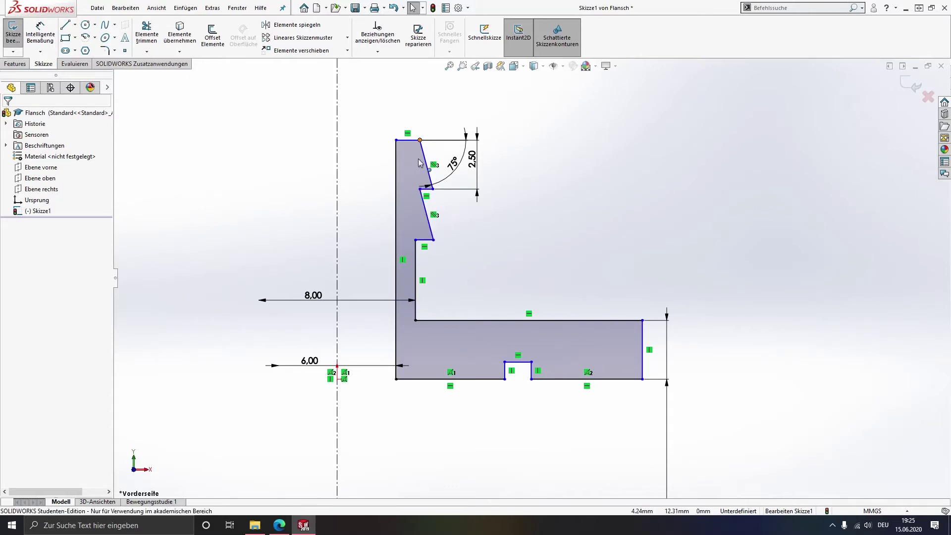
left_click(416, 251, "ctrl")
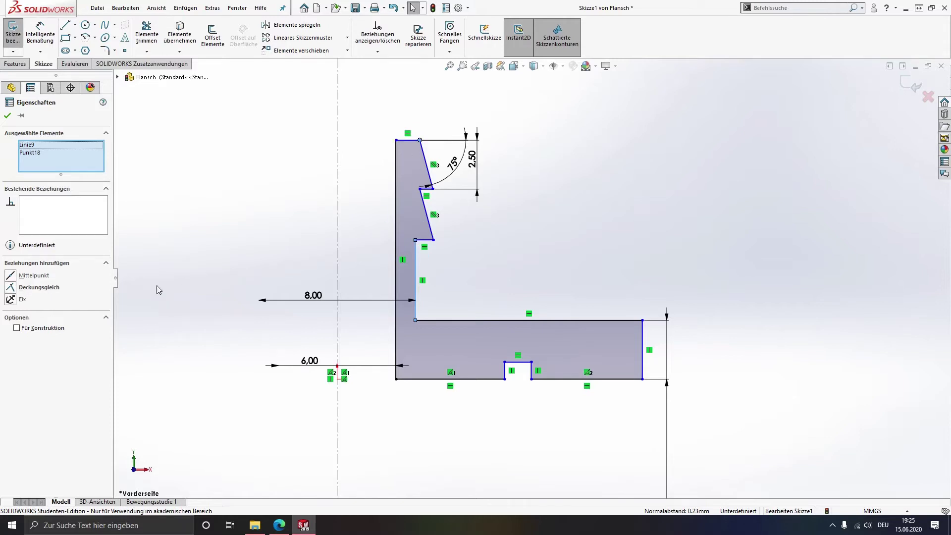
left_click(20, 288)
left_click(463, 245)
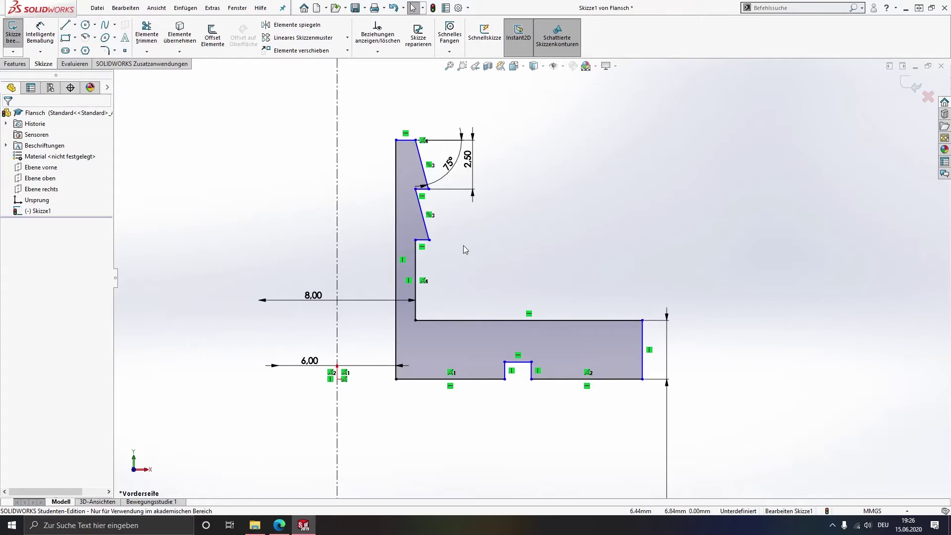
- Dimension the depth of the groove in the flange's underside as 1 mm
left_click(42, 37)
left_click(526, 362)
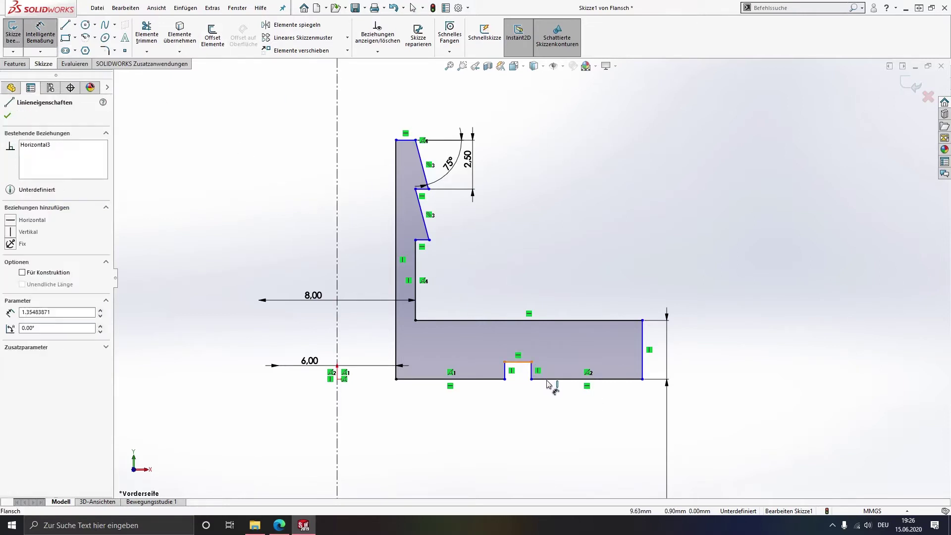
left_click(553, 380)
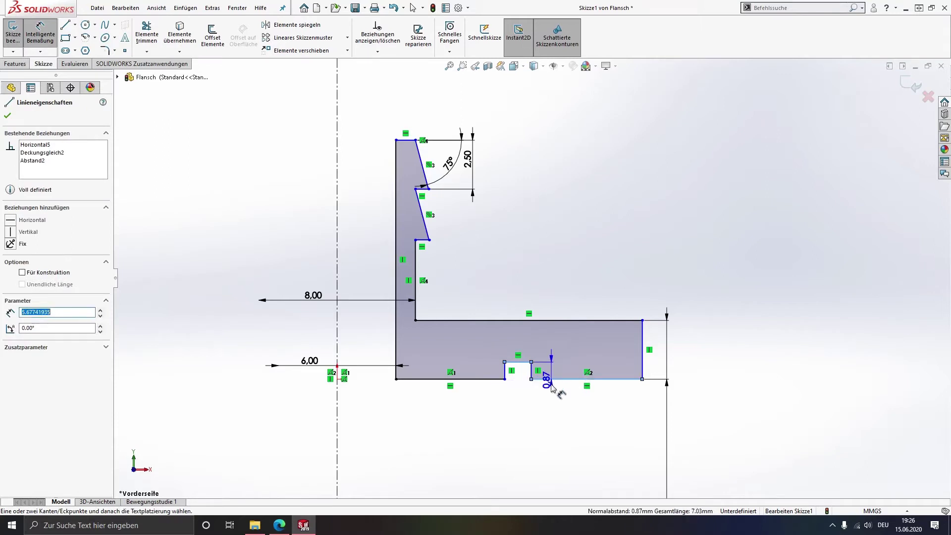
left_click(562, 425)
type("1")
key("Return")
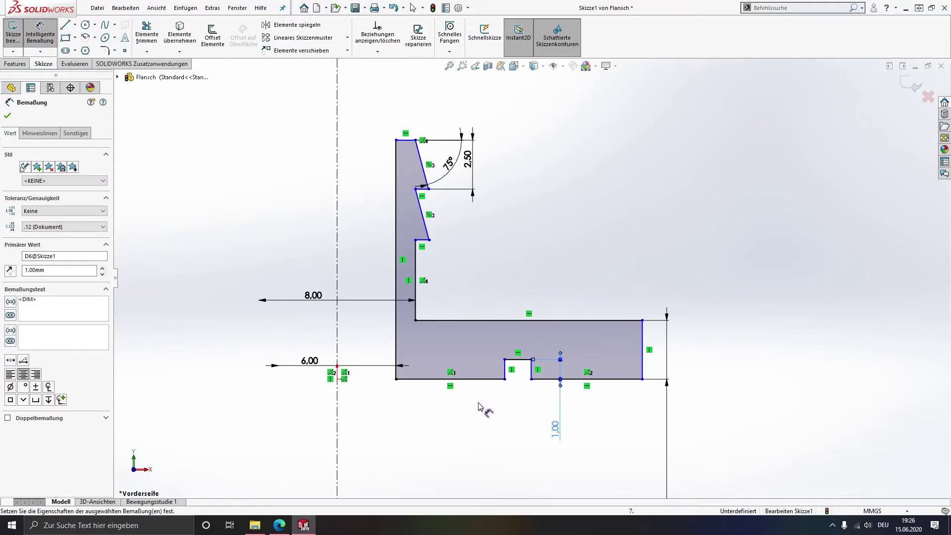
- Dimension the distance from the neck's inner vertical edge to the groove's edge nearest the centerline as 12 mm
left_click(506, 375)
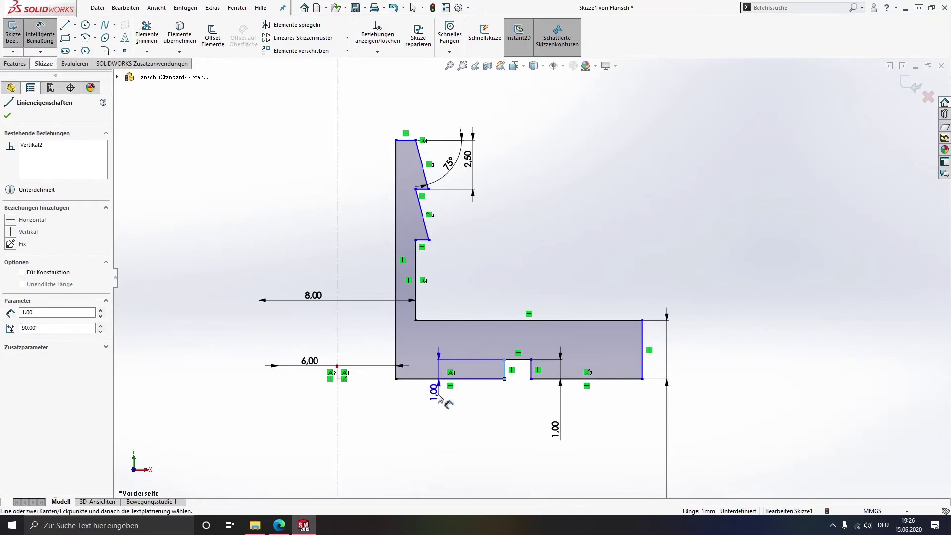
left_click(396, 342)
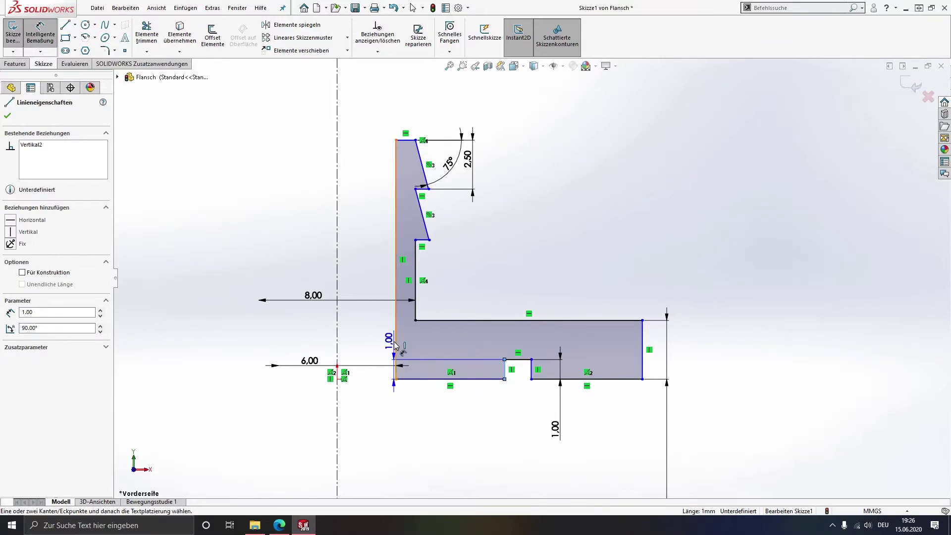
left_click(414, 418)
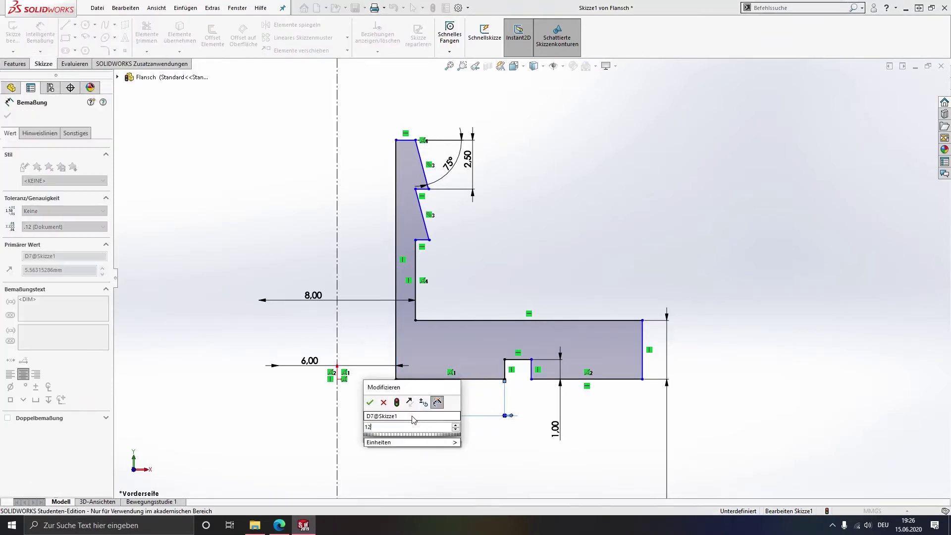
type("12")
key("Return")
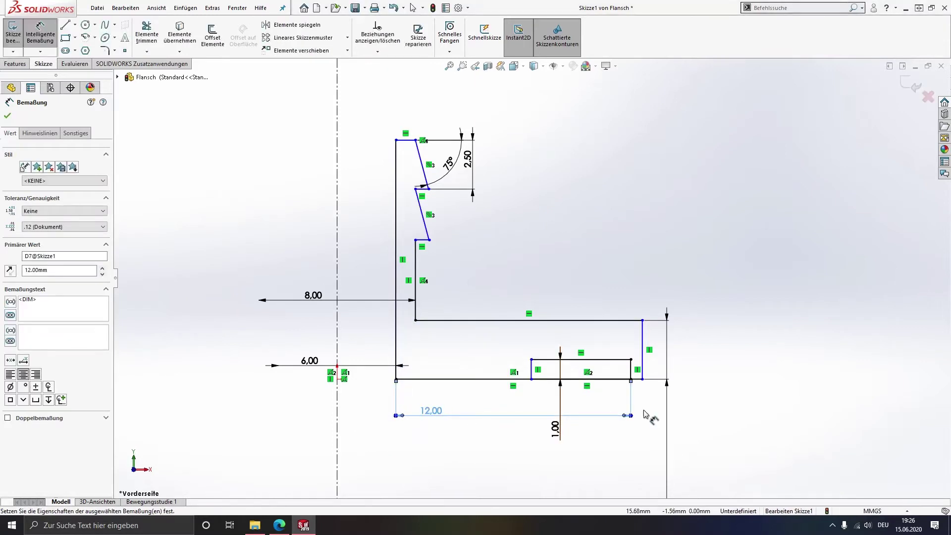
key("Escape")
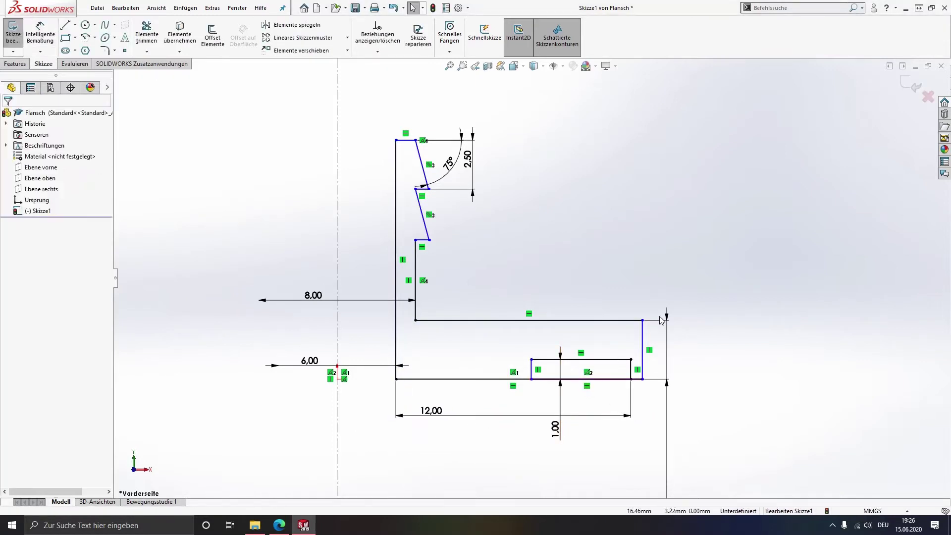
- Move the flange's outer edge to about 26 mm from the centerline and the groove's other side outward for a width of about 1.7 mm
left_click(642, 338)
left_click_drag(740, 349, 846, 349)
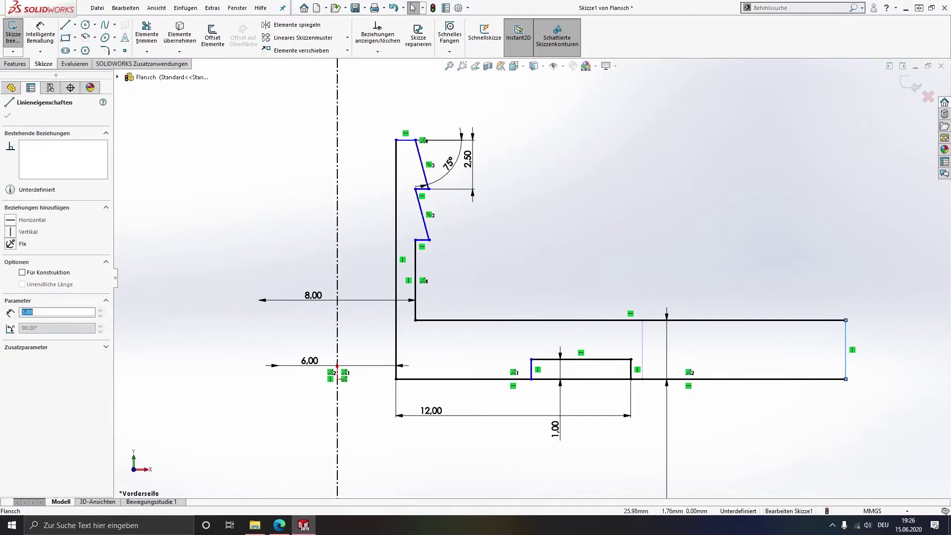
left_click_drag(534, 375, 665, 379)
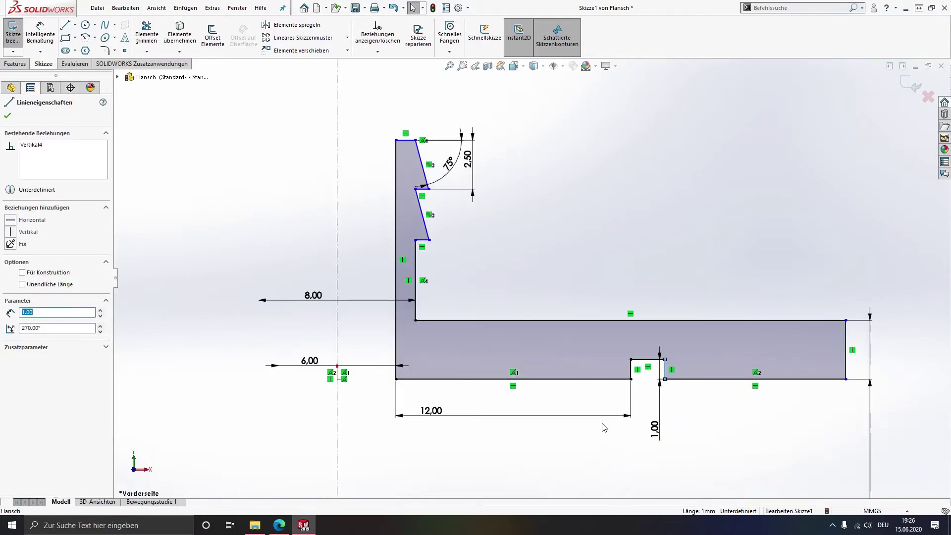
- Dimension the groove's width between its two vertical sides as 2 mm
left_click(47, 34)
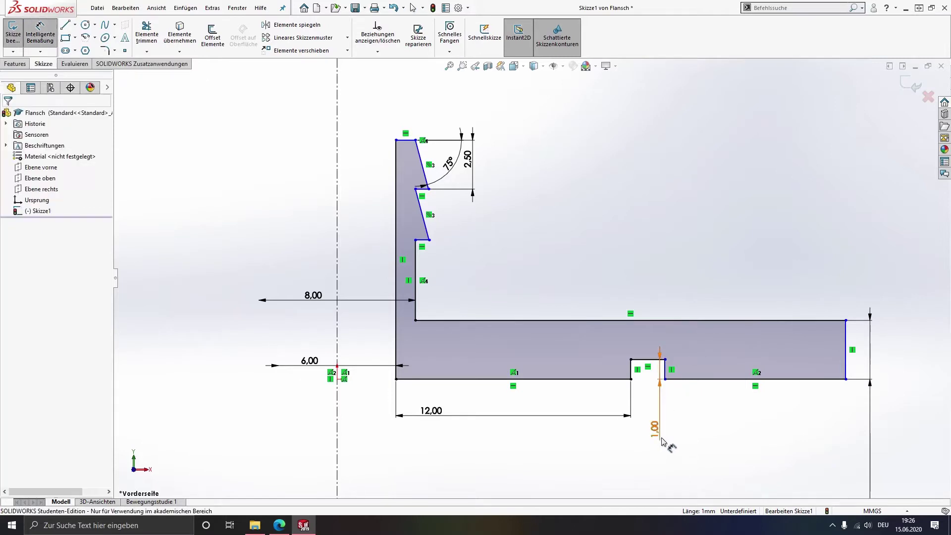
left_click(634, 377)
left_click(665, 370)
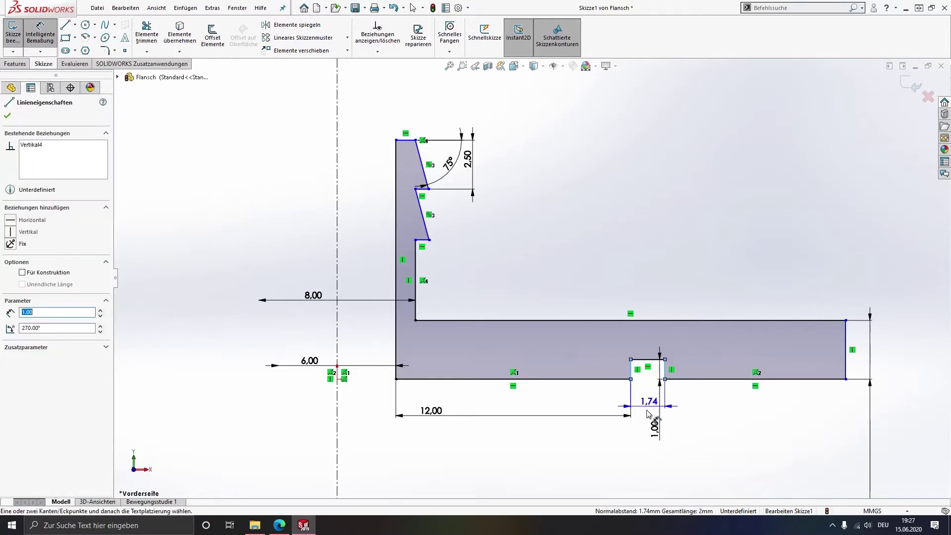
left_click(645, 406)
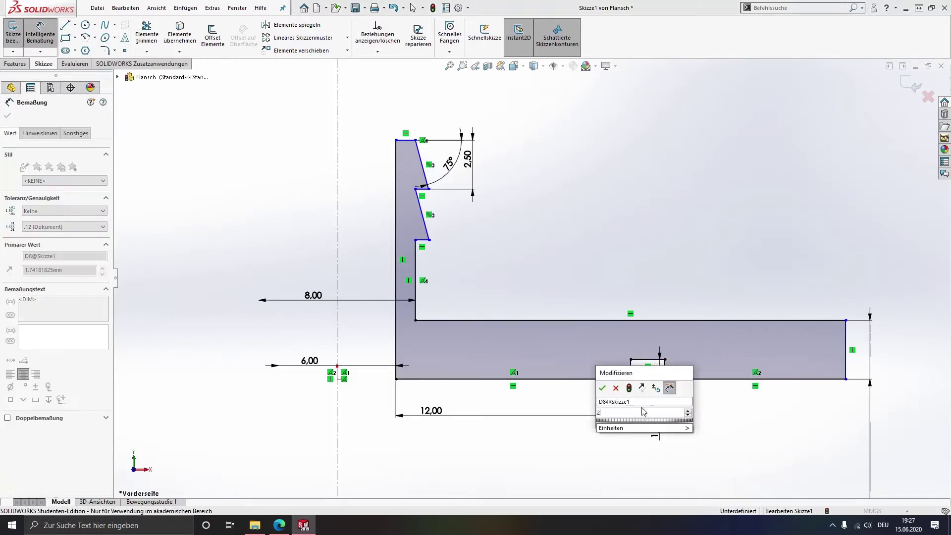
key("Return")
- Dimension the flange's outer vertical edge about the centerline as a 60 mm diameter
scroll(650, 368, "up", 3)
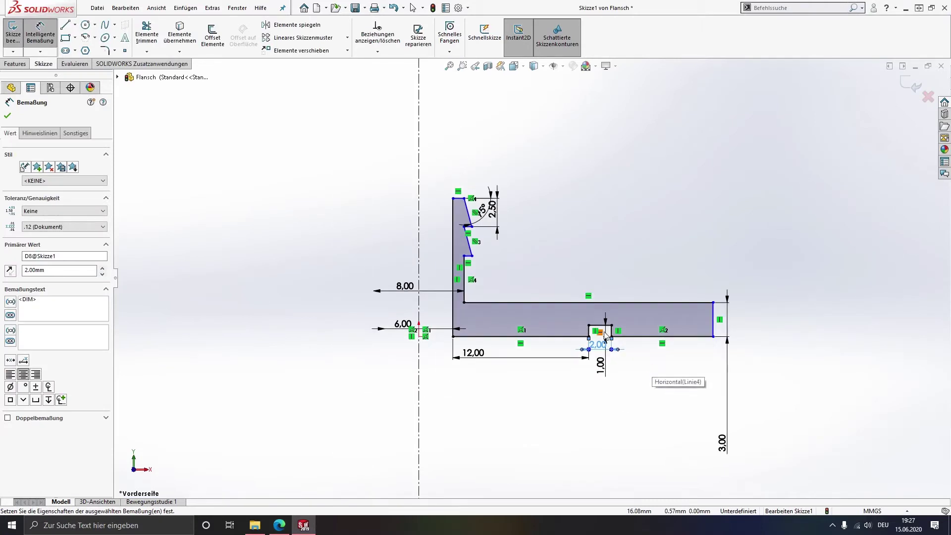
left_click(714, 331)
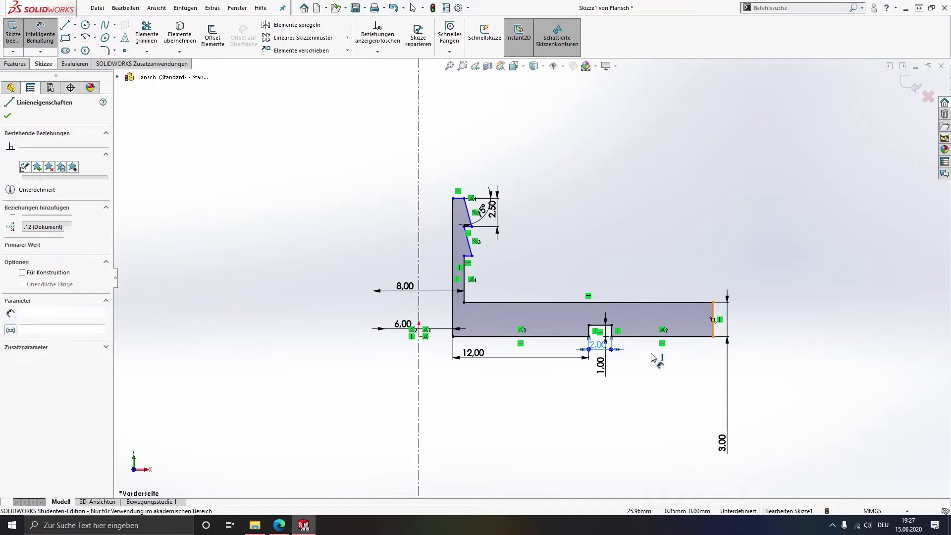
left_click(421, 391)
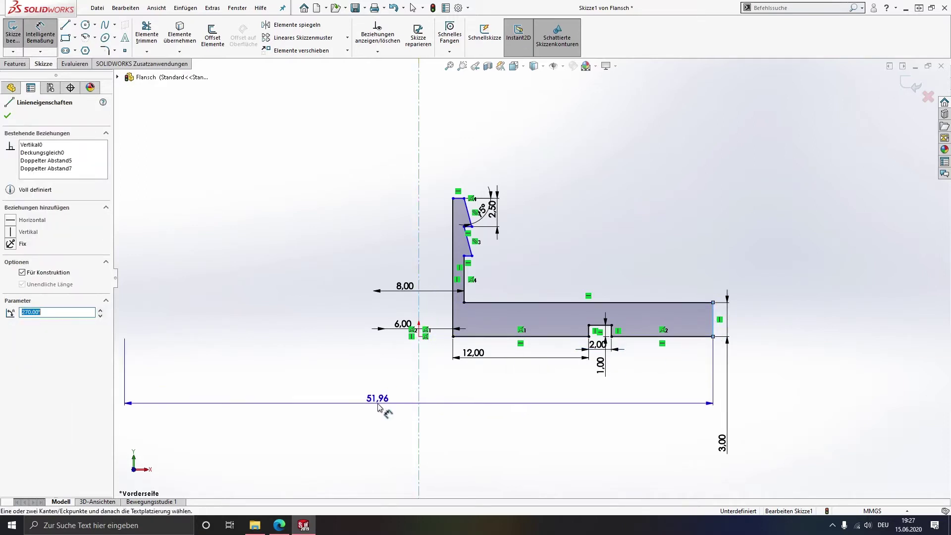
left_click(383, 409)
type("60")
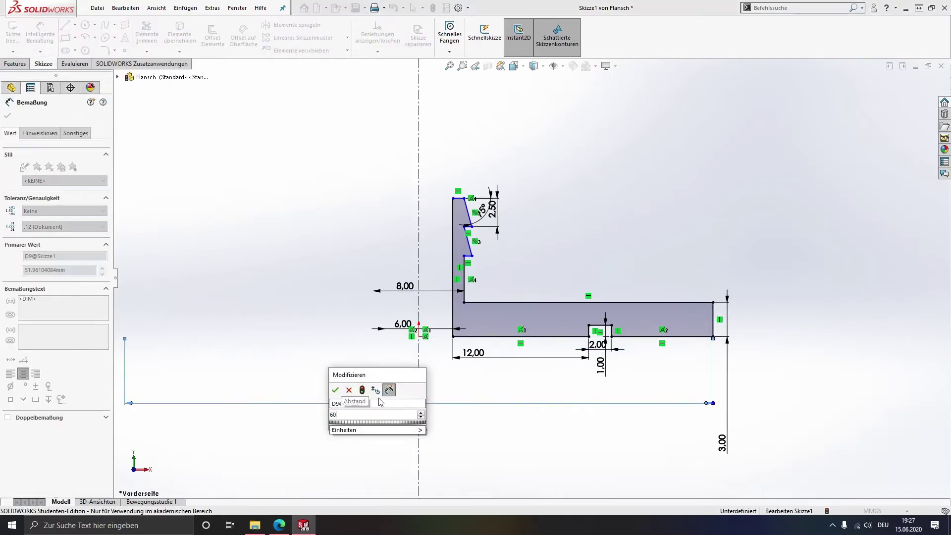
key("Return")
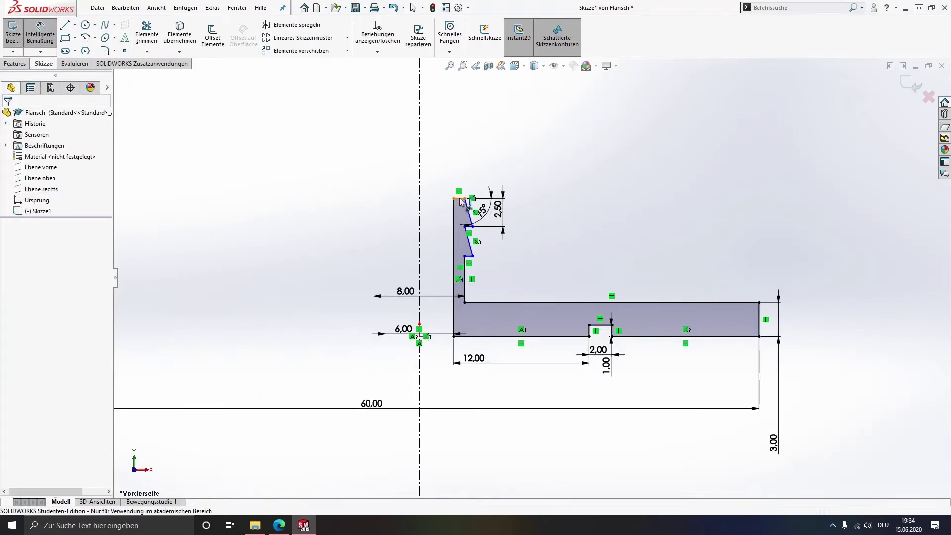
- Dimension the neck's height from the flange's upper edge to the neck's top edge as 12 mm
left_click(569, 303)
left_click(464, 198)
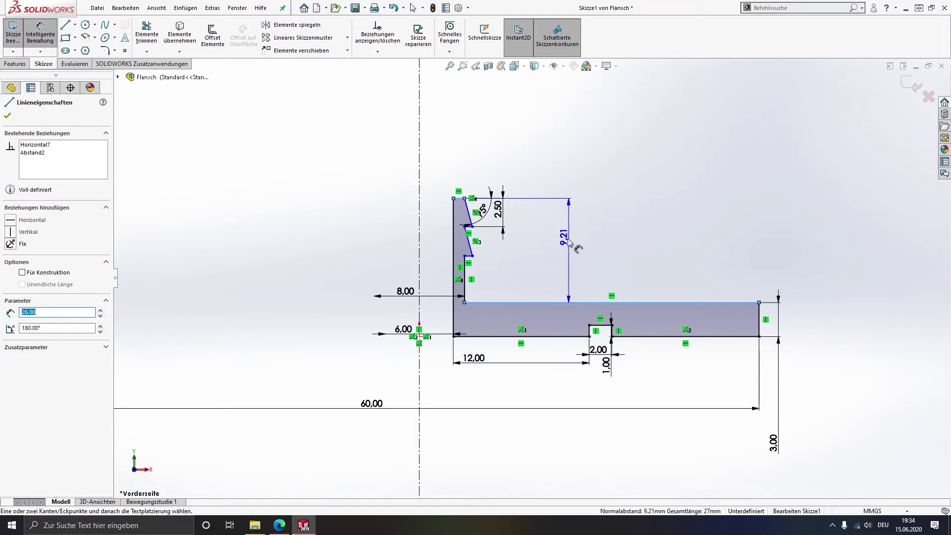
left_click(569, 243)
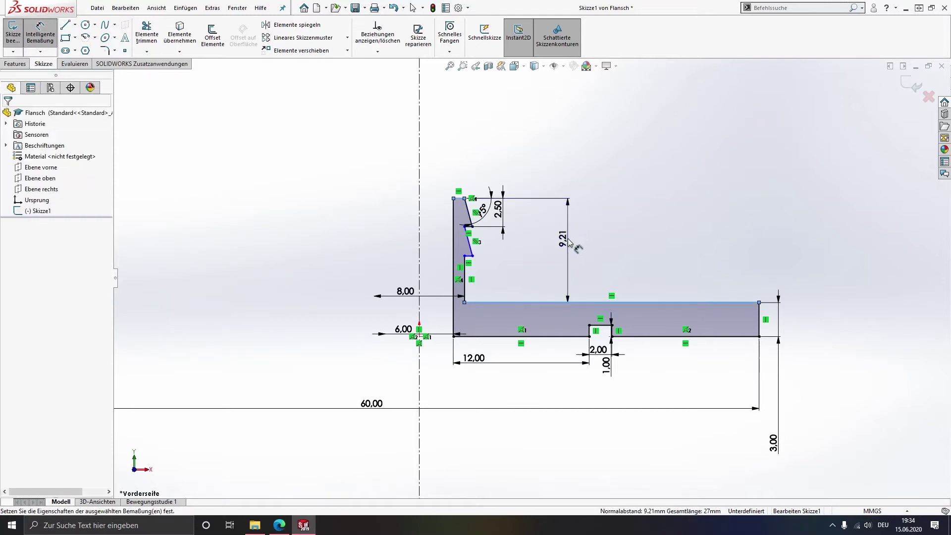
type("12")
key("Return")
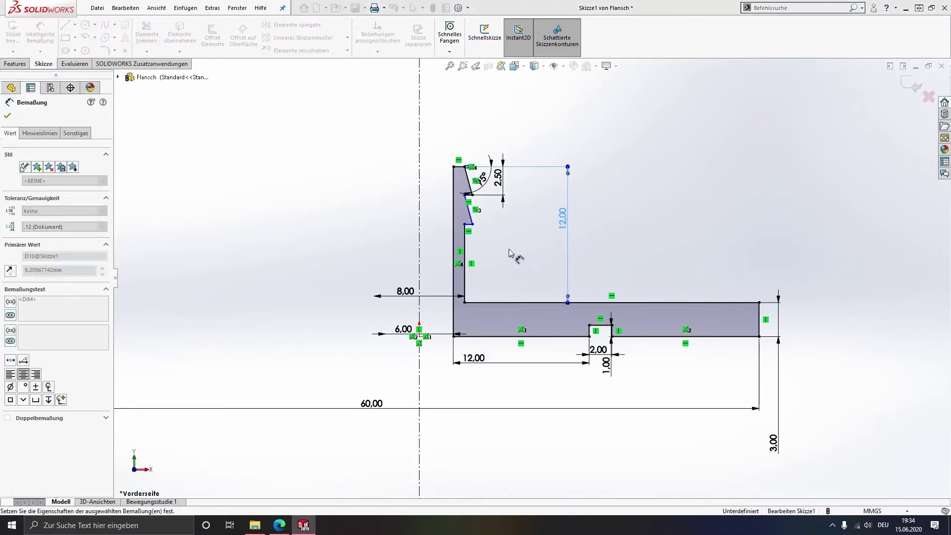
- Dimension the lower barb's height between the horizontal edges of the two barbs as 2.5 mm
scroll(484, 238, "down", 5)
scroll(504, 159, "down", 4)
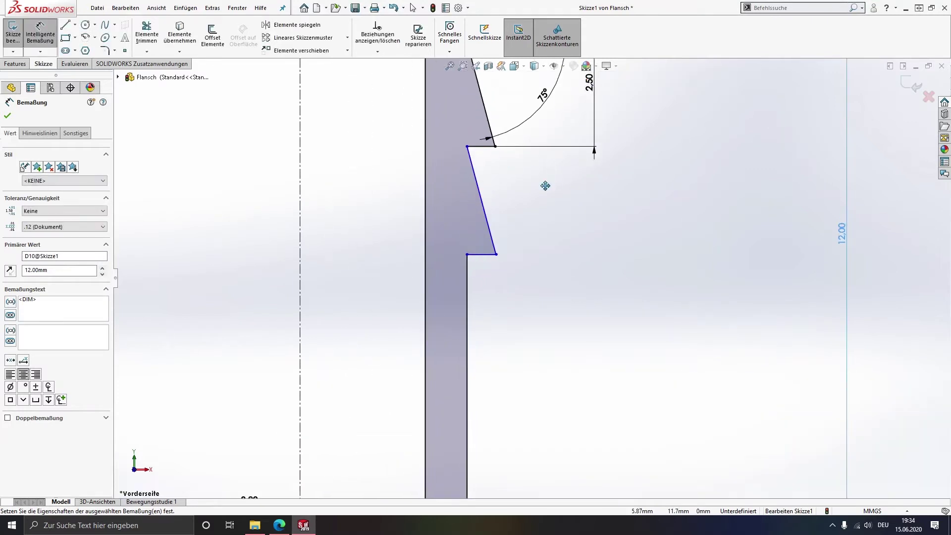
left_click(476, 273)
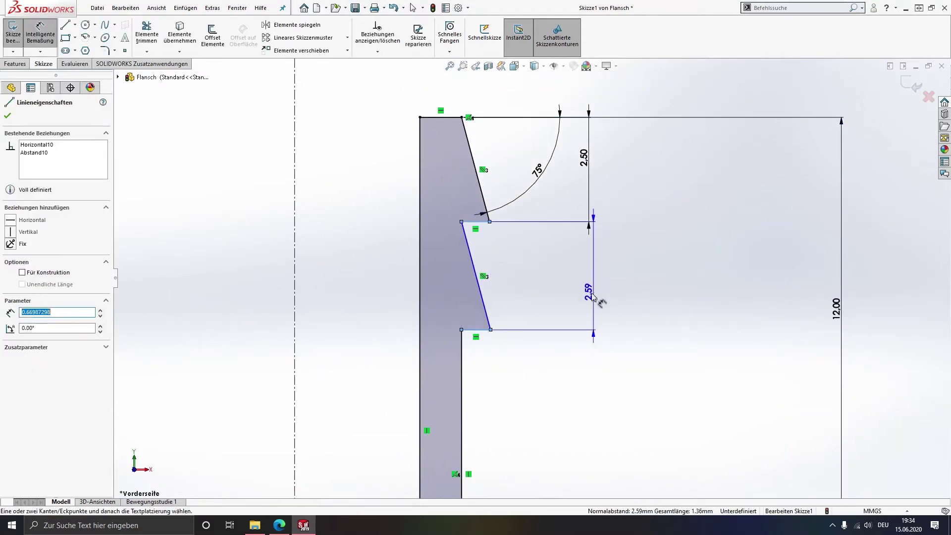
left_click(591, 297)
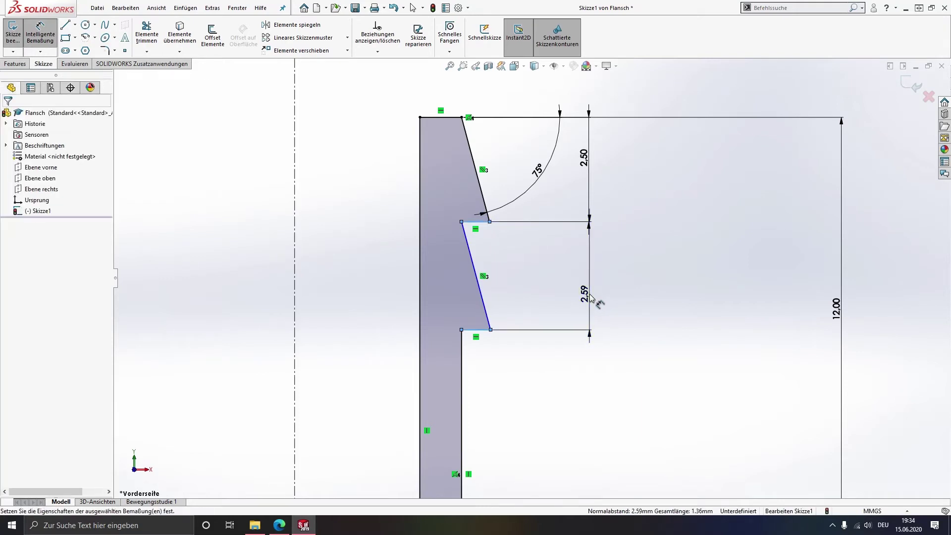
type("2,5")
key("Return")
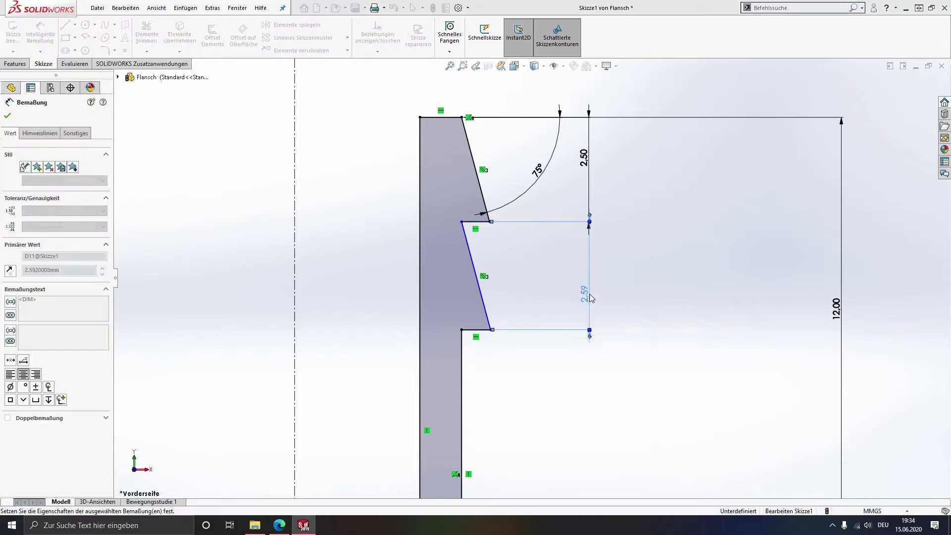
scroll(589, 296, "down", 3)
scroll(589, 297, "down", 3)
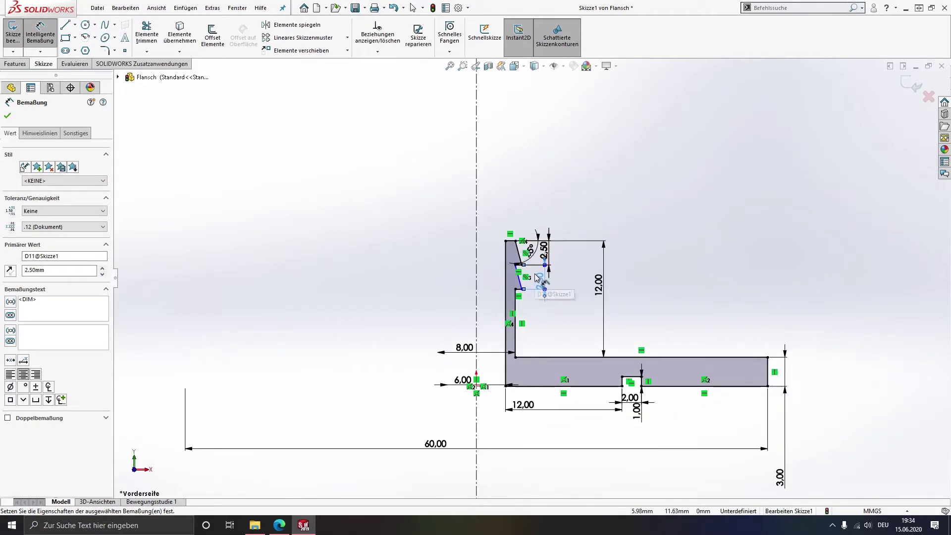
scroll(538, 278, "up", 3)
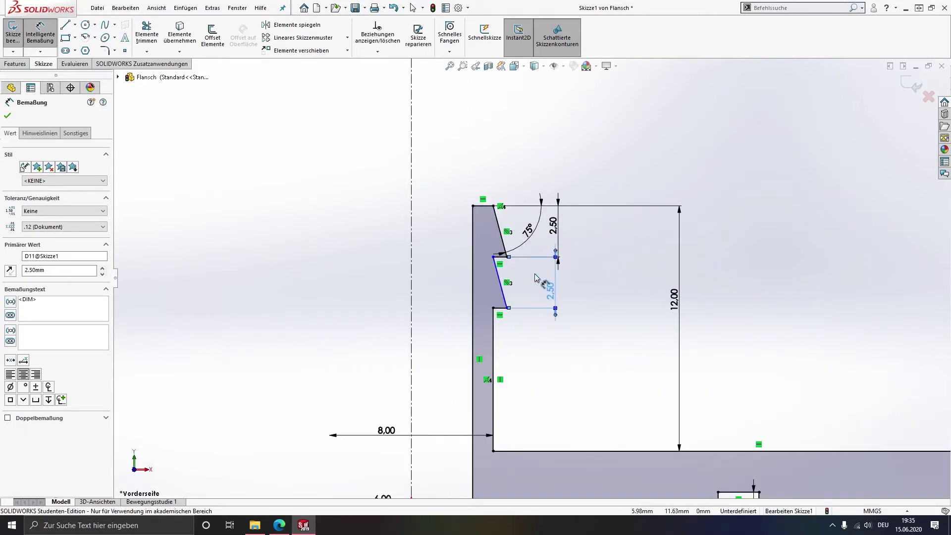
- Make the lower barb's upper inner corner coincident with the neck's outer vertical line
key("Escape")
scroll(493, 255, "up", 5)
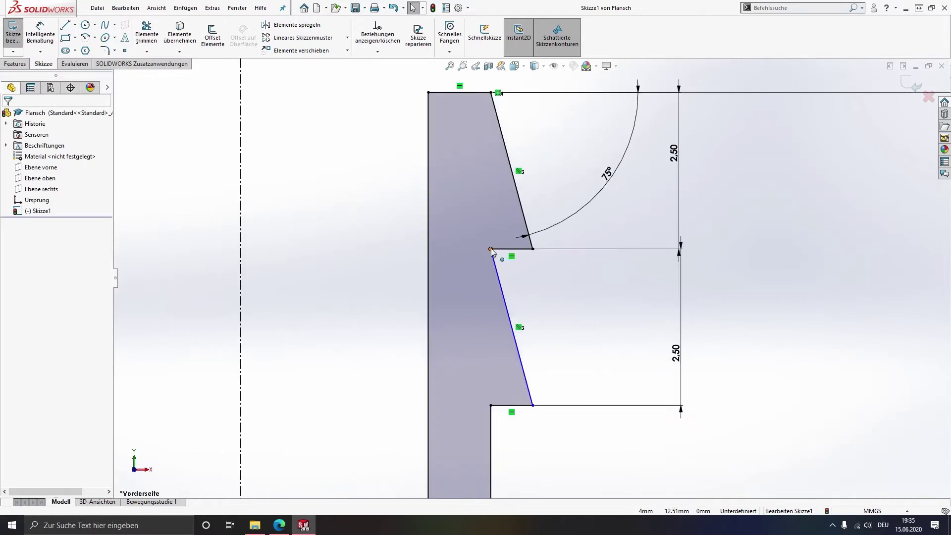
mouse_move(491, 249)
left_mouse_down()
mouse_move(463, 250)
mouse_move(491, 250)
left_mouse_up()
left_click(522, 285)
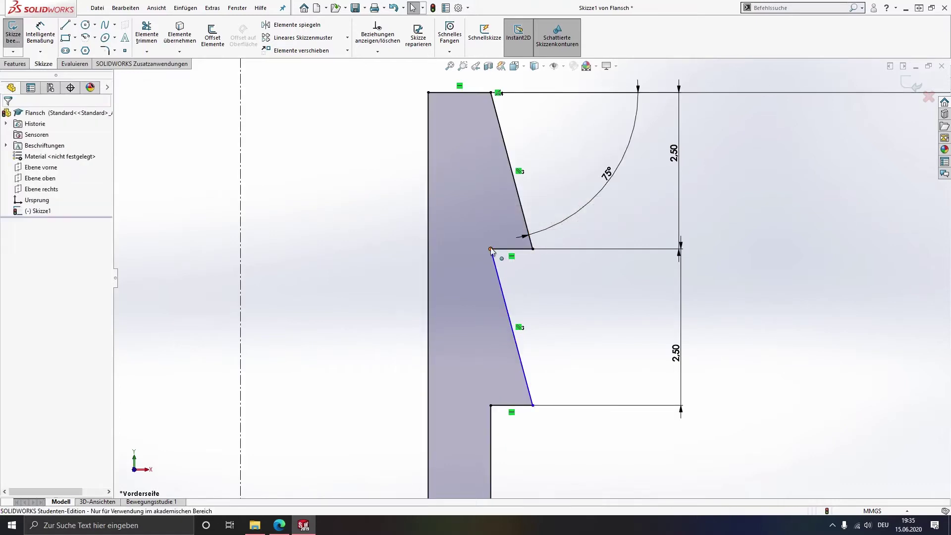
left_click(492, 249)
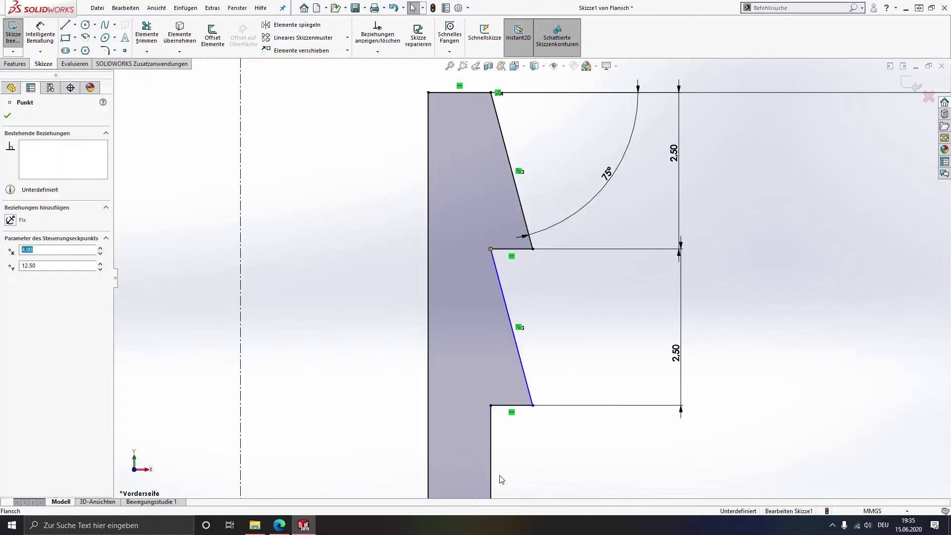
left_click(491, 427, "ctrl")
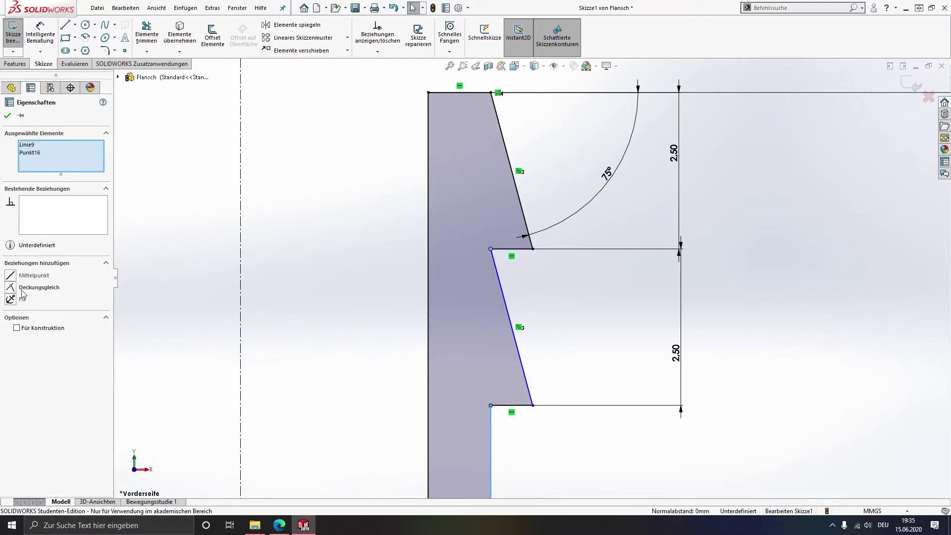
left_click(10, 287)
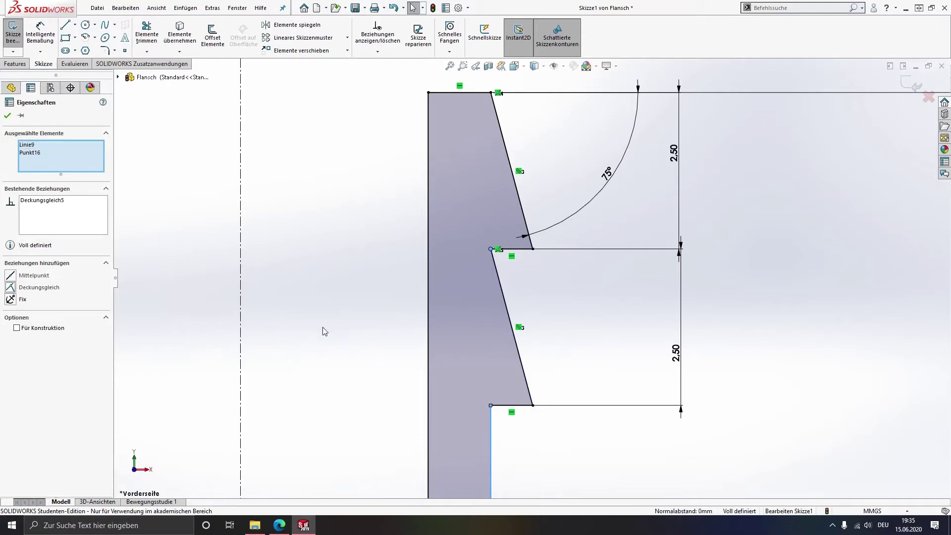
left_click(413, 314)
- Revolve the half cross-section 360 degrees about the vertical centerline into a solid flange
scroll(449, 310, "up", 5)
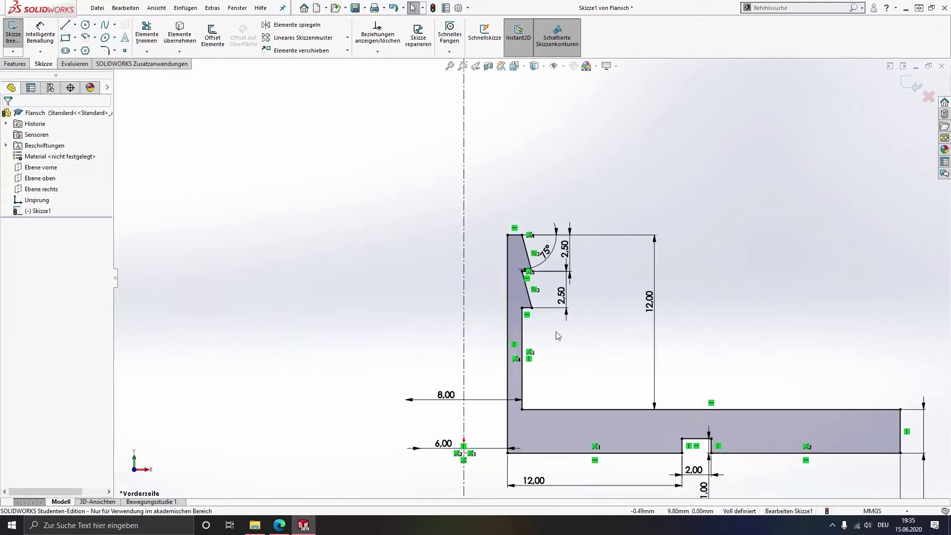
middle_click_drag(718, 364, 577, 292, "ctrl")
scroll(576, 292, "up", 2)
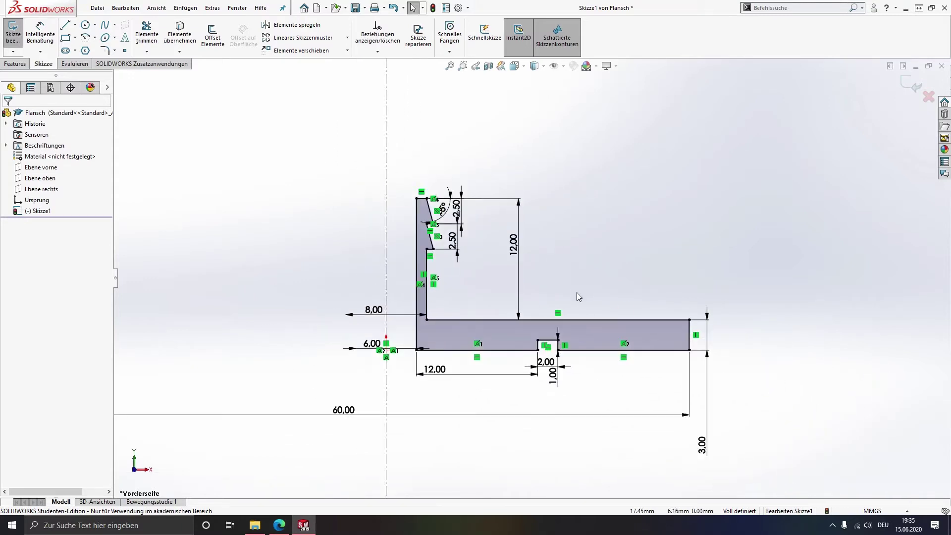
left_click(15, 64)
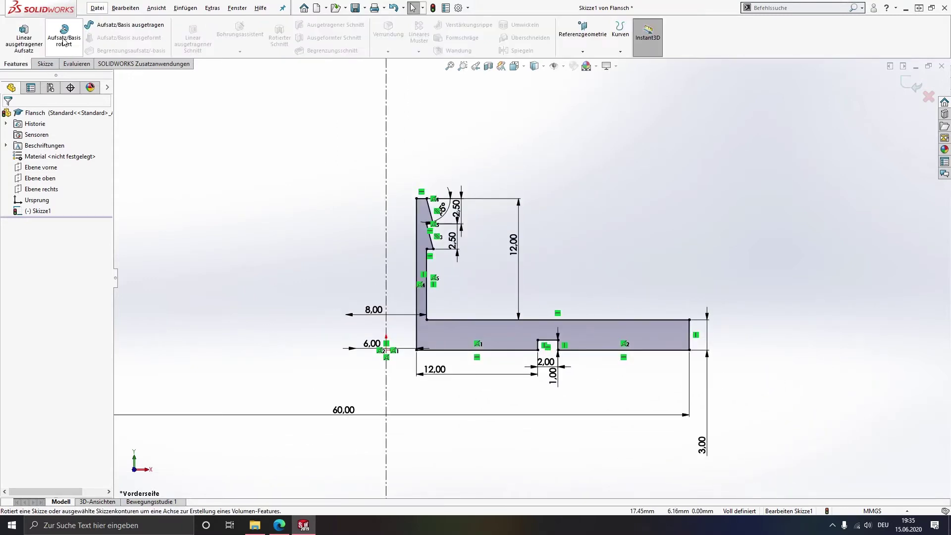
left_click(63, 42)
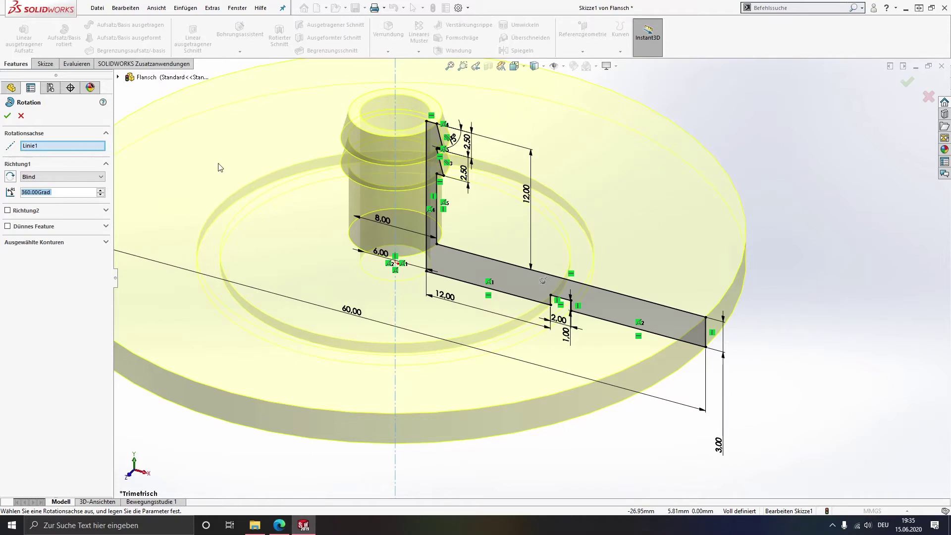
scroll(494, 213, "up", 2)
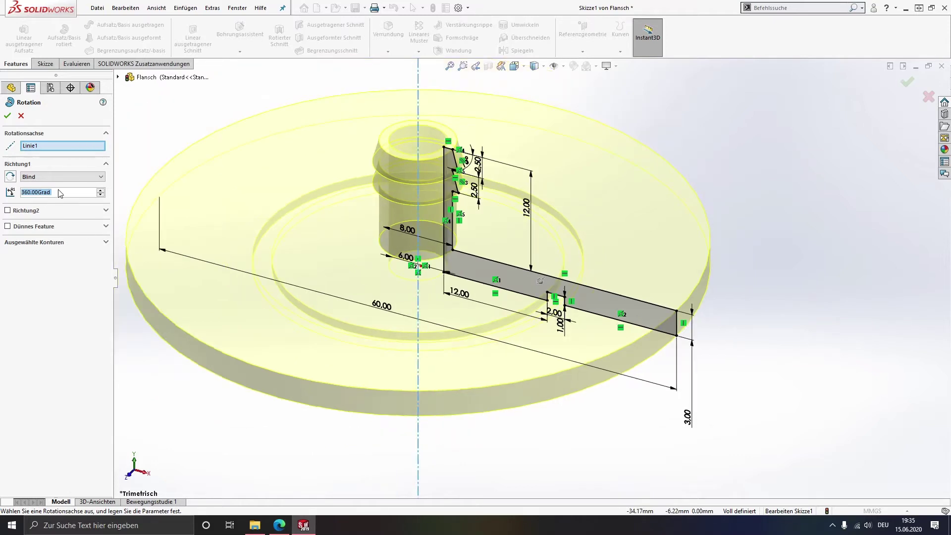
left_click(8, 117)
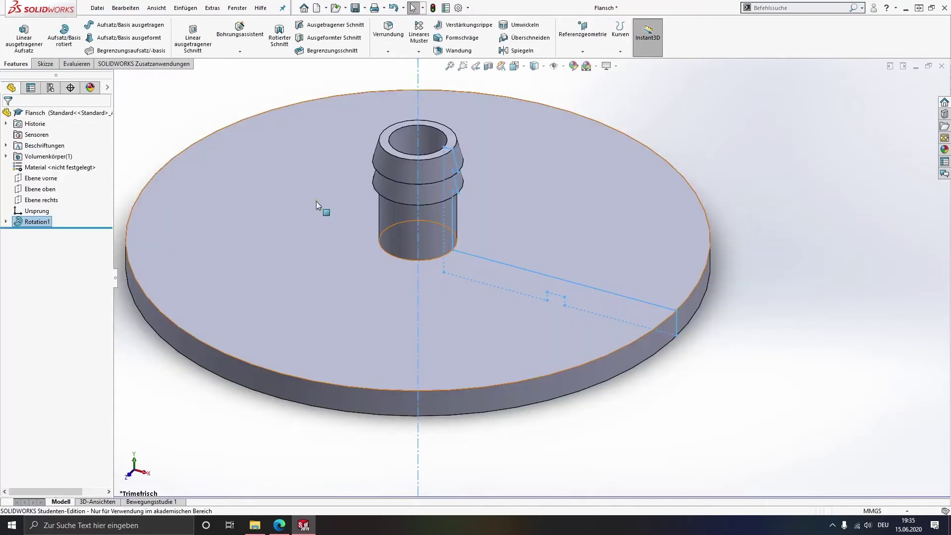
left_click(834, 159)
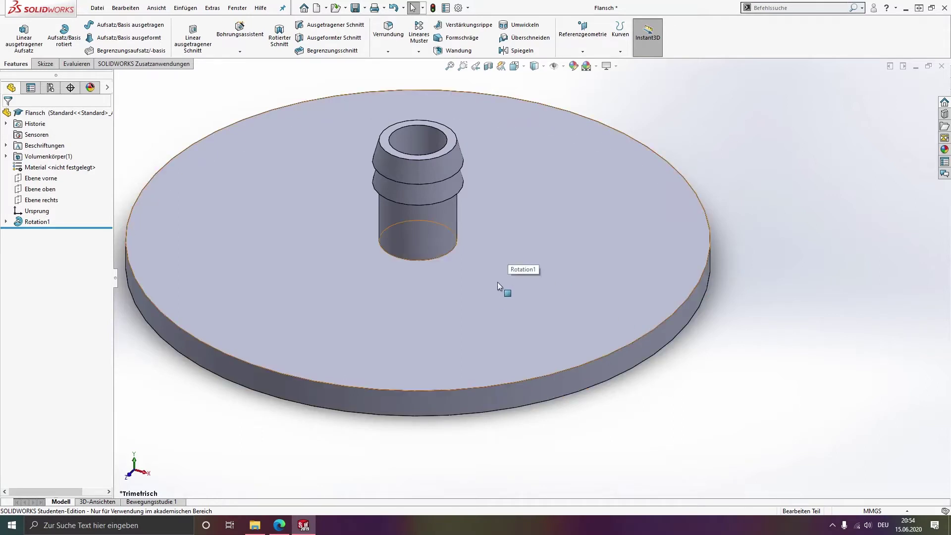
- Start a sketch on the flange's upper face and draw a vertical centerline from the origin to the outer edge
left_click(507, 269)
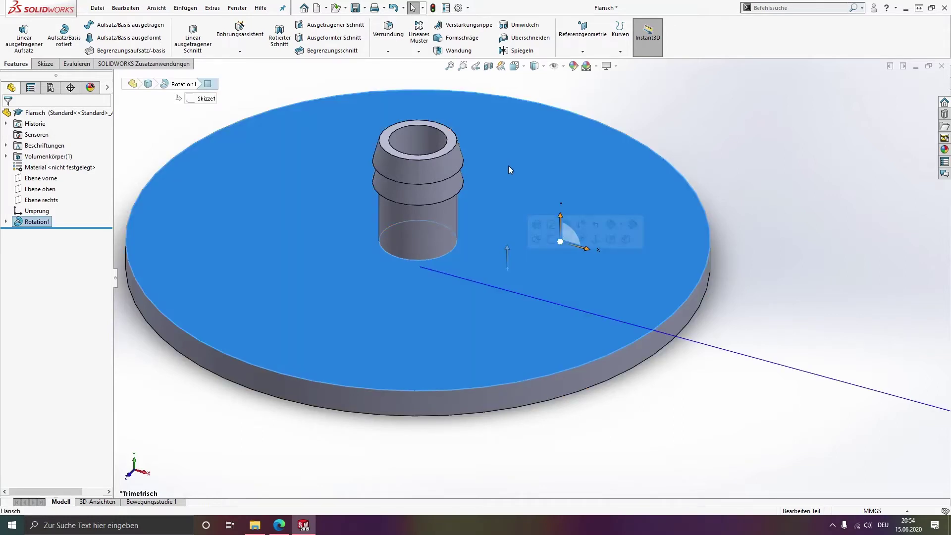
key("ctrl+8")
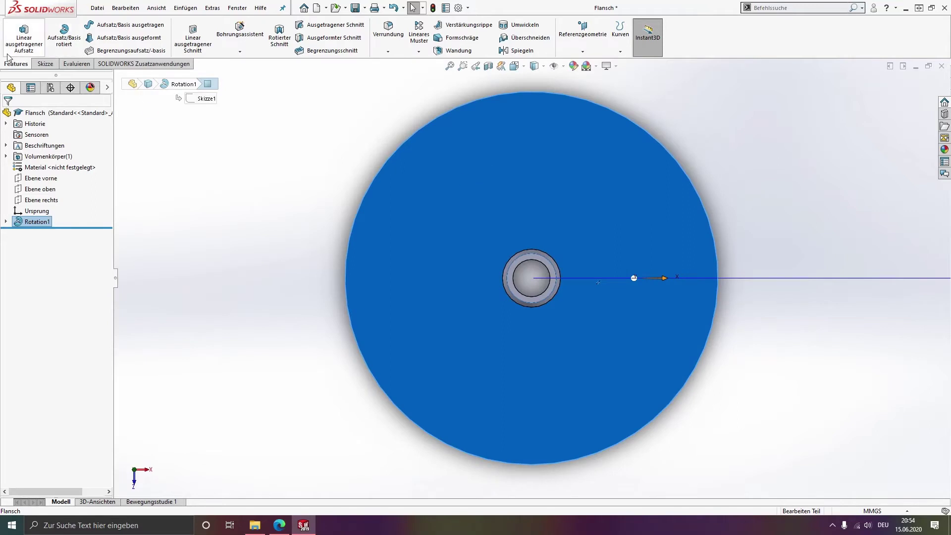
left_click(45, 63)
left_click(13, 31)
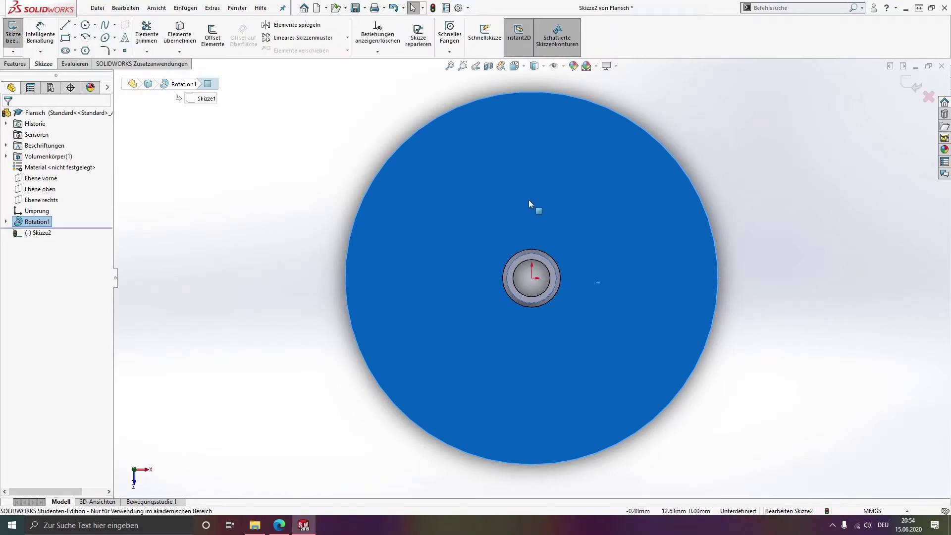
left_click(75, 25)
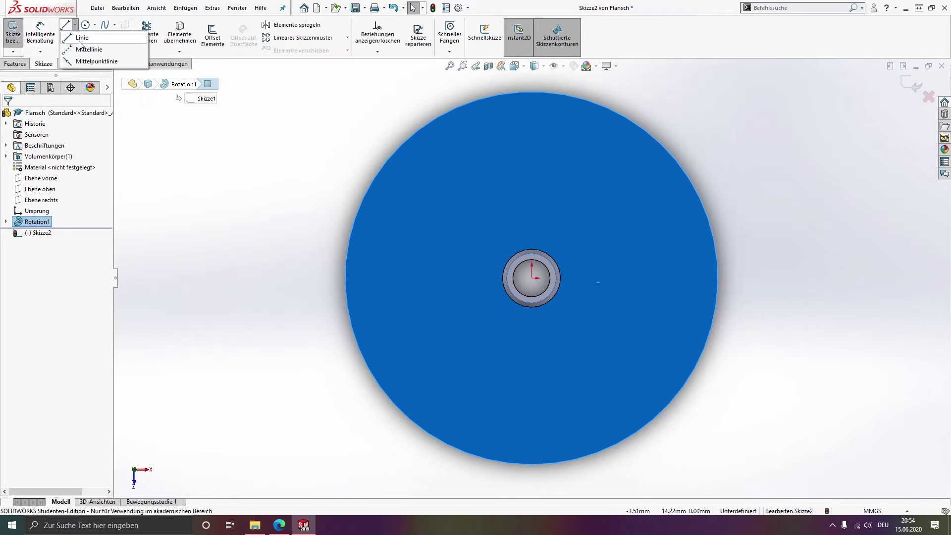
left_click(80, 40)
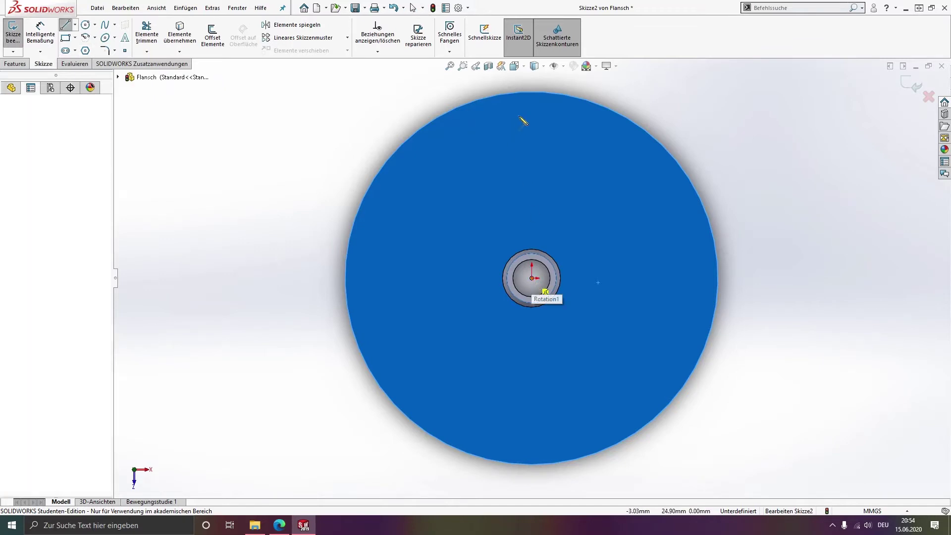
left_click(531, 91)
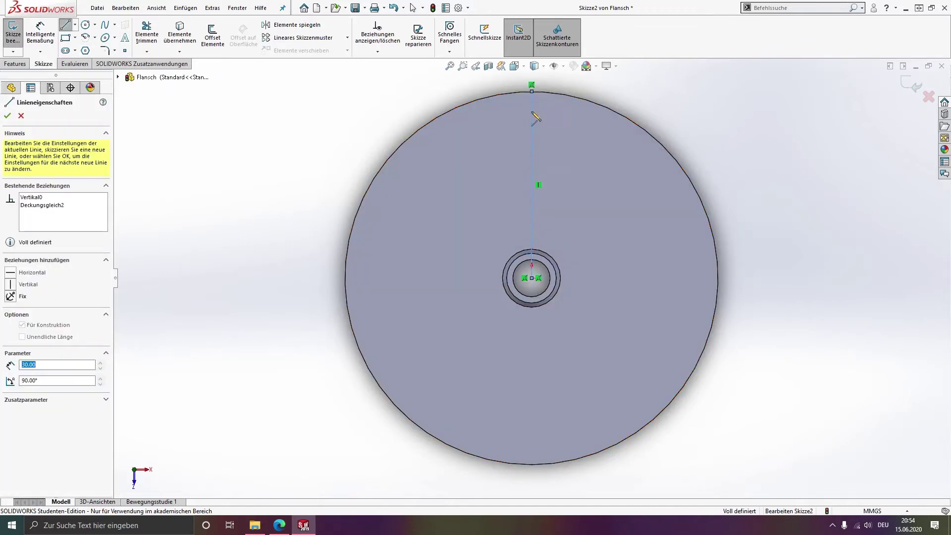
key("Escape")
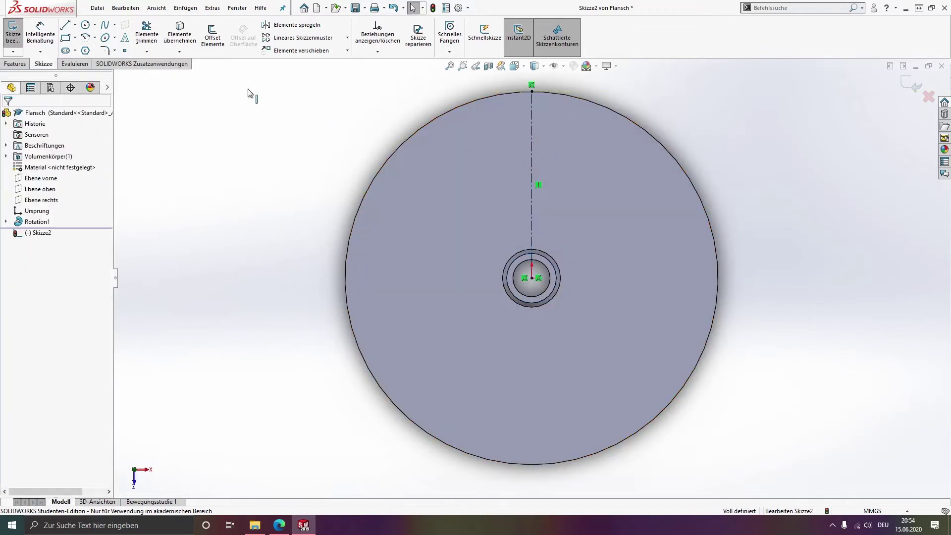
- Sketch a circle about 4 mm in diameter centred on the centerline, about 25.4 mm from the origin
left_click(86, 25)
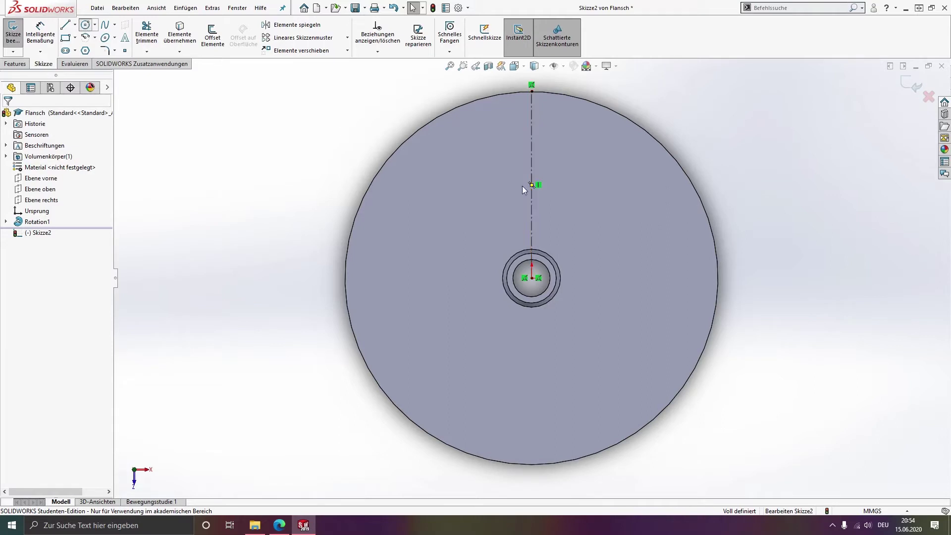
left_click(531, 120)
left_click(540, 129)
key("Escape")
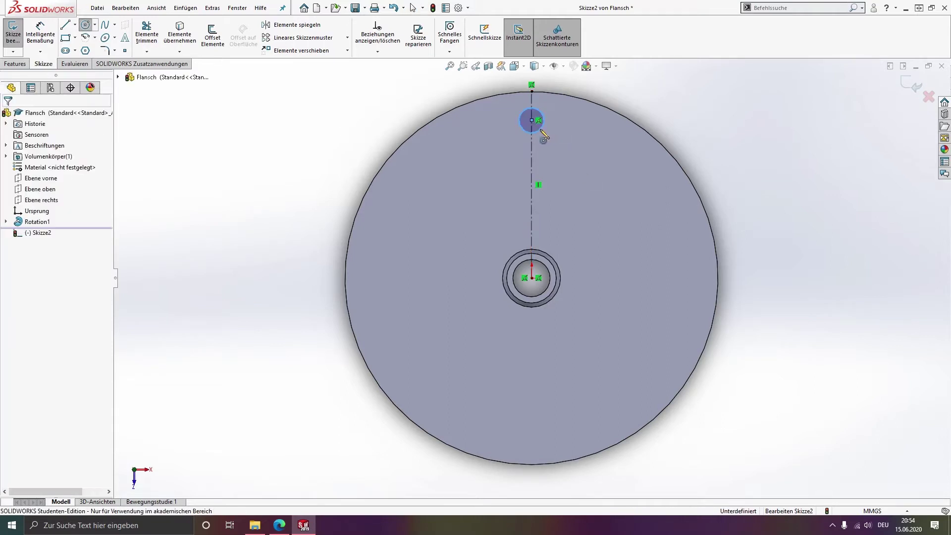
- Dimension the distance from the circle's centre to the origin as 23.5 mm
left_click(41, 42)
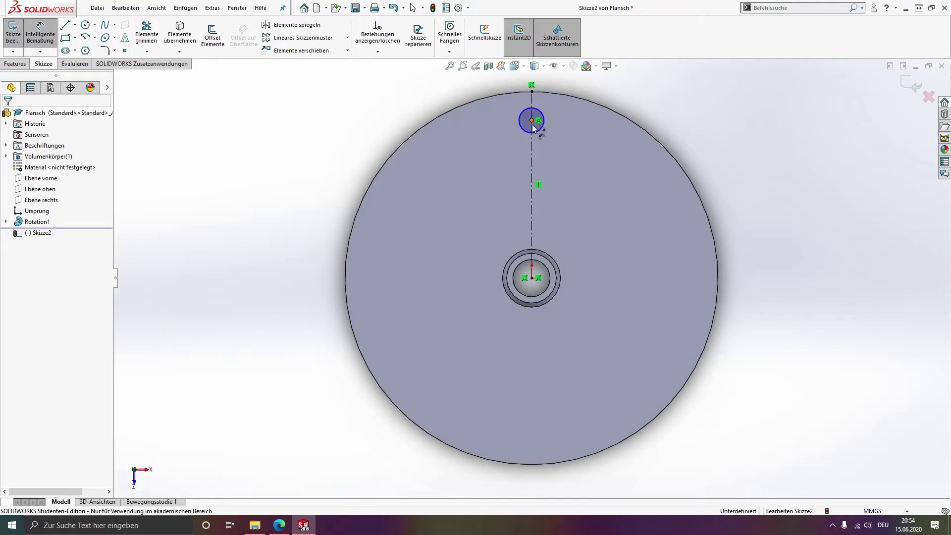
left_click(531, 120)
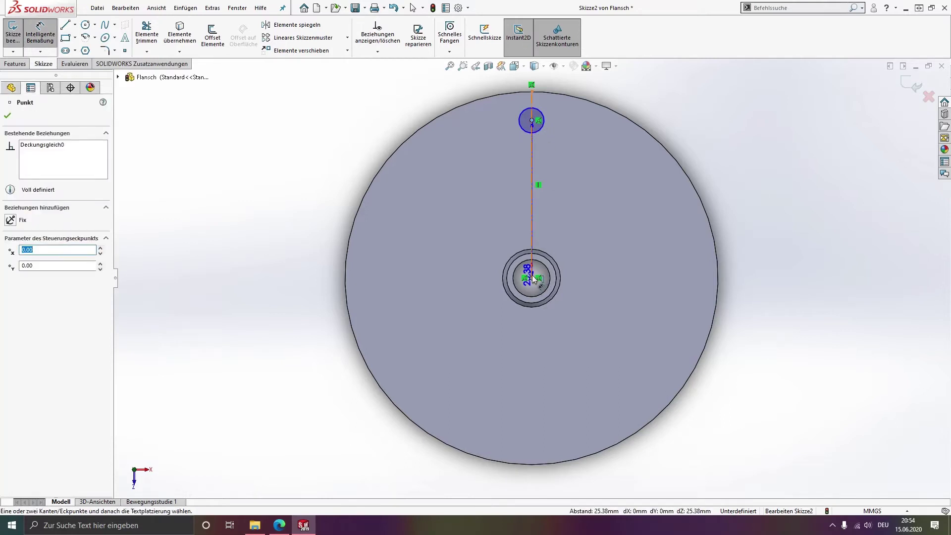
left_click(533, 279)
left_click(488, 245)
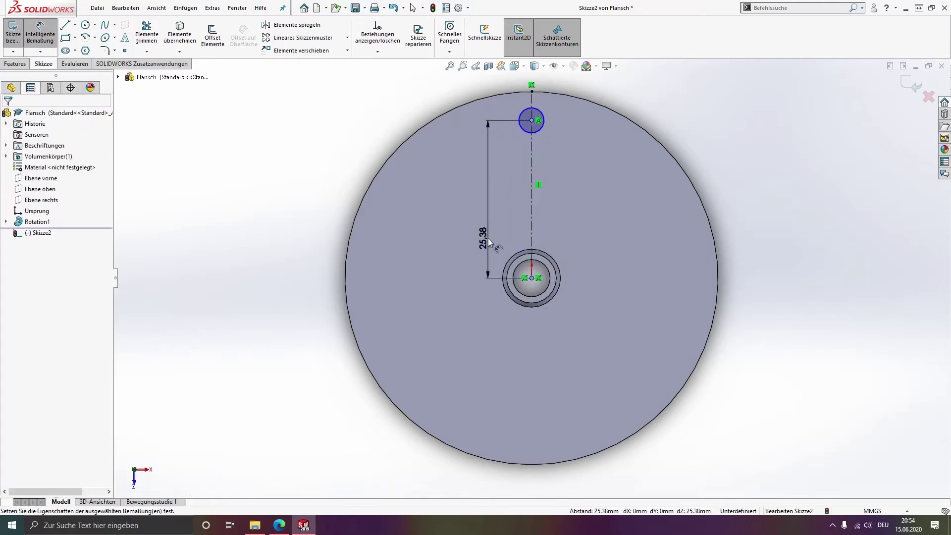
type("23.5")
key("Return")
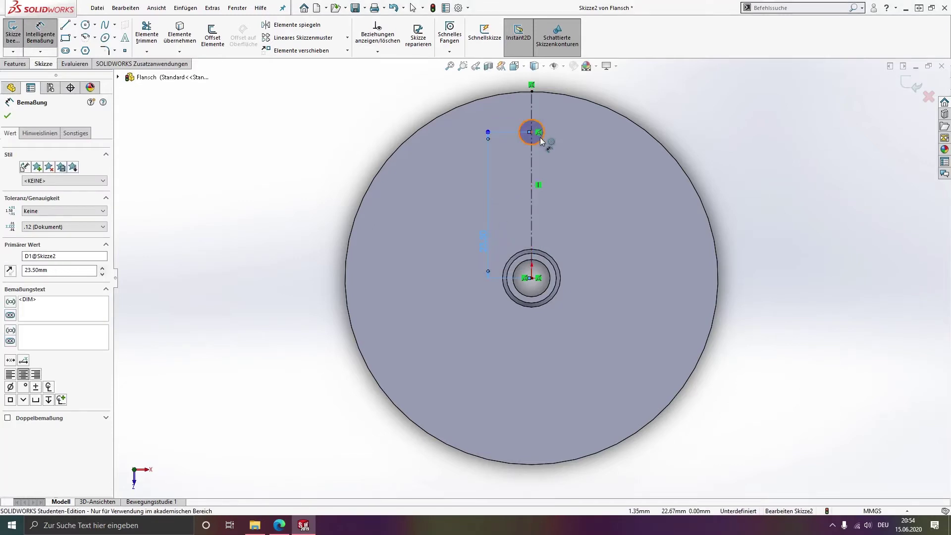
- Dimension the circle's diameter as 4.1 mm
left_click(541, 138)
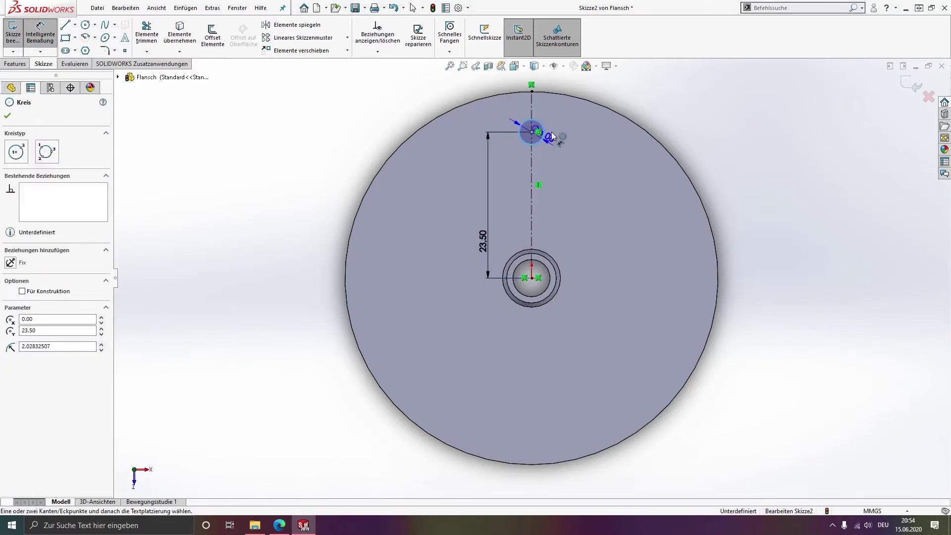
left_click(583, 143)
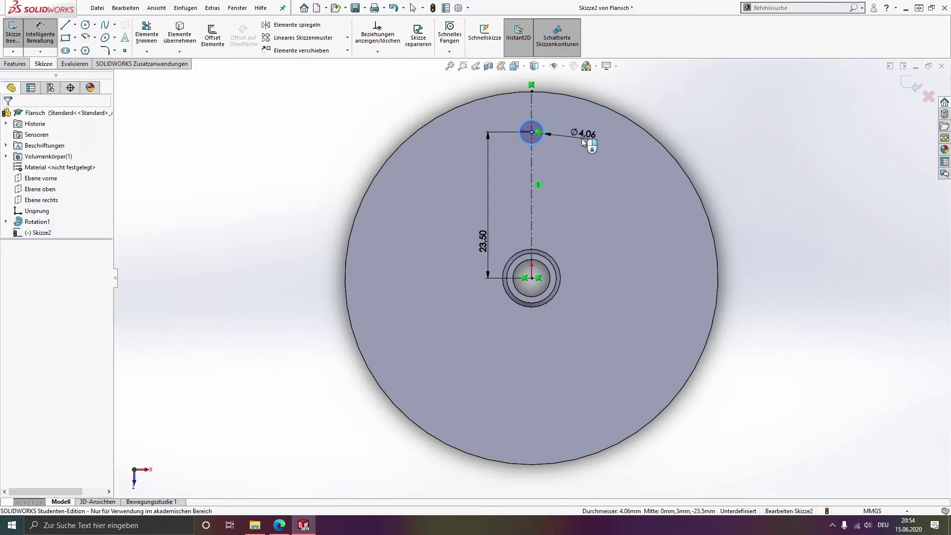
type("4,1")
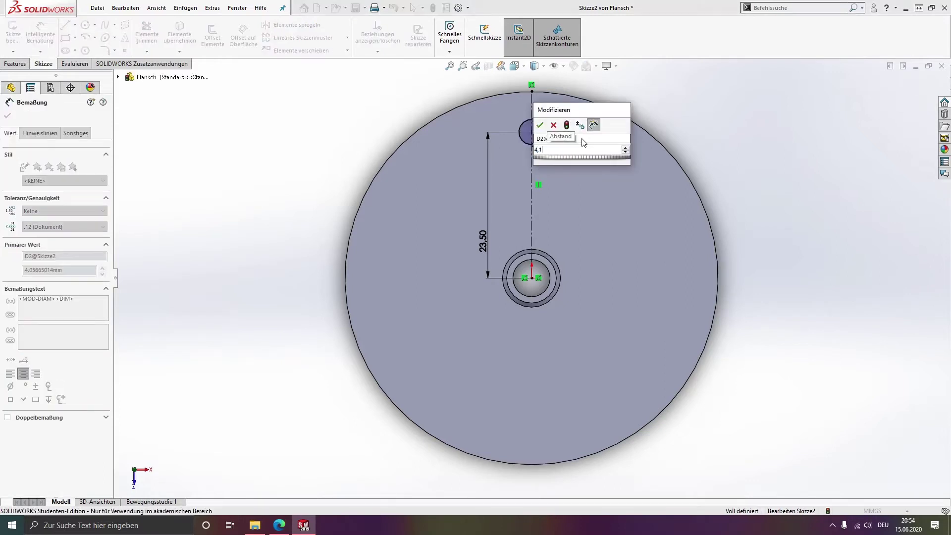
key("Return")
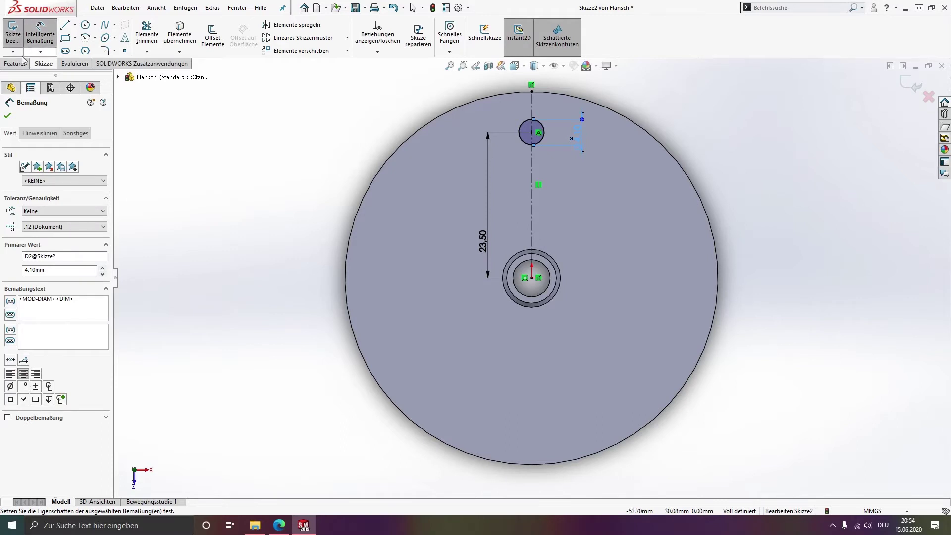
- Cut the circle through the whole flange with an extruded cut using the Durch alles end condition
left_click(21, 66)
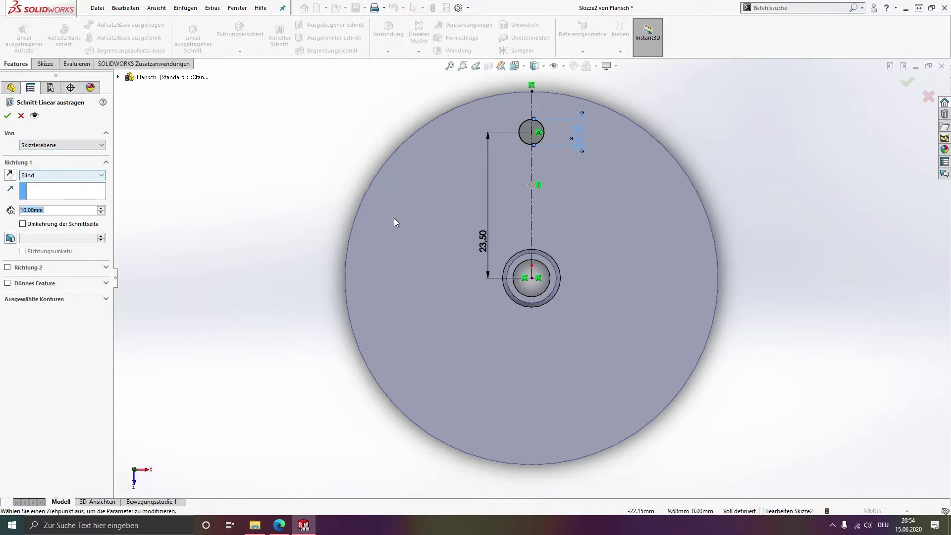
middle_click_drag(397, 223, 385, 251)
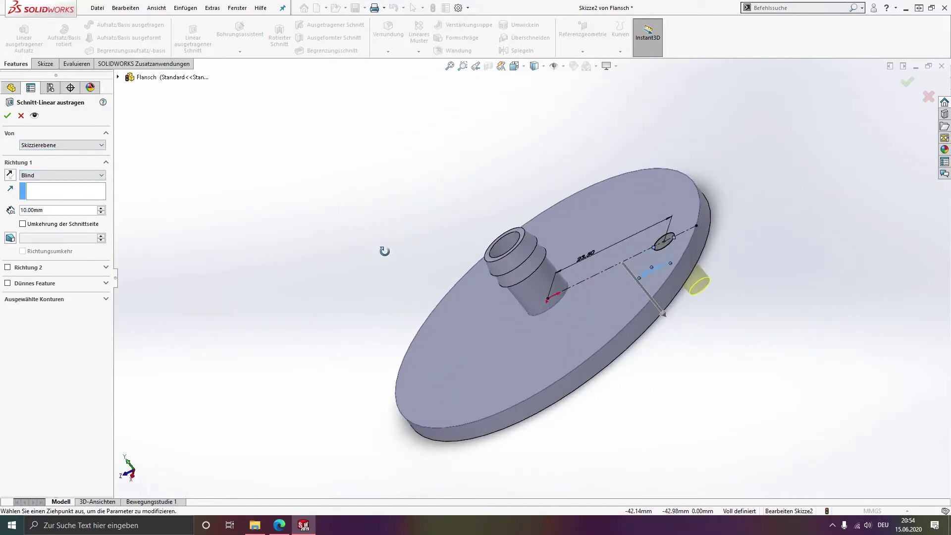
left_click(60, 175)
left_click(30, 184)
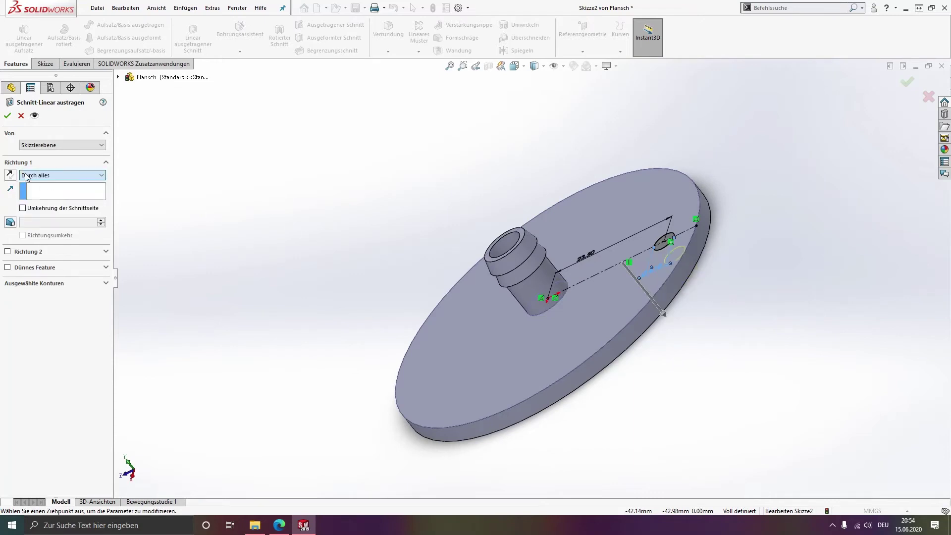
left_click(7, 116)
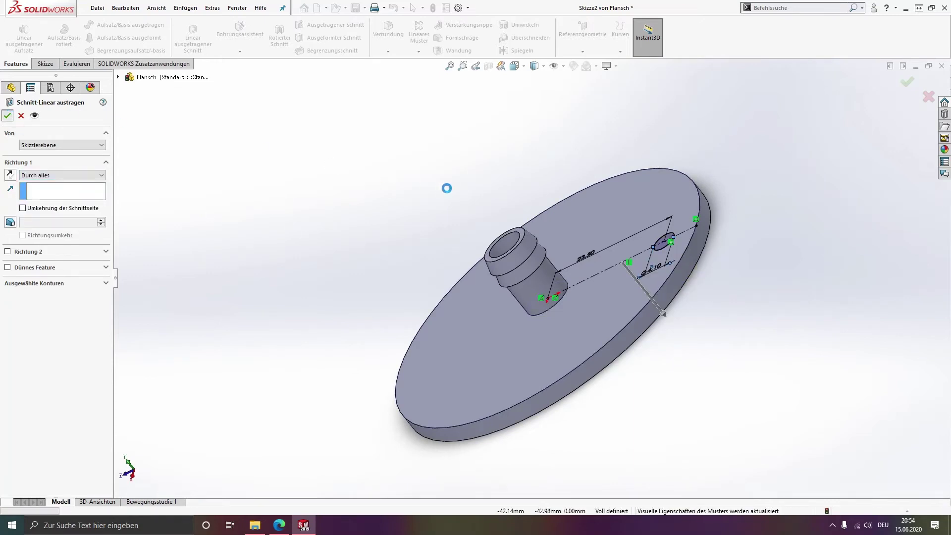
mouse_move(583, 322)
middle_mouse_down()
mouse_move(648, 300)
mouse_move(714, 358)
middle_mouse_up()
left_click(782, 293)
middle_click_drag(548, 240, 548, 296)
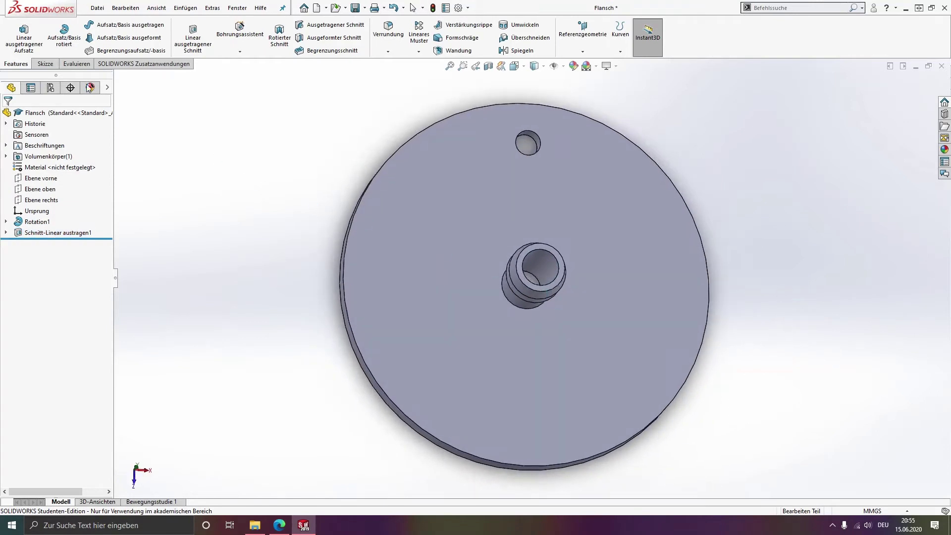
- Pattern the through-hole cut circularly about the disc's outer edge, with 6 equally spaced instances over 360°
left_click(52, 232)
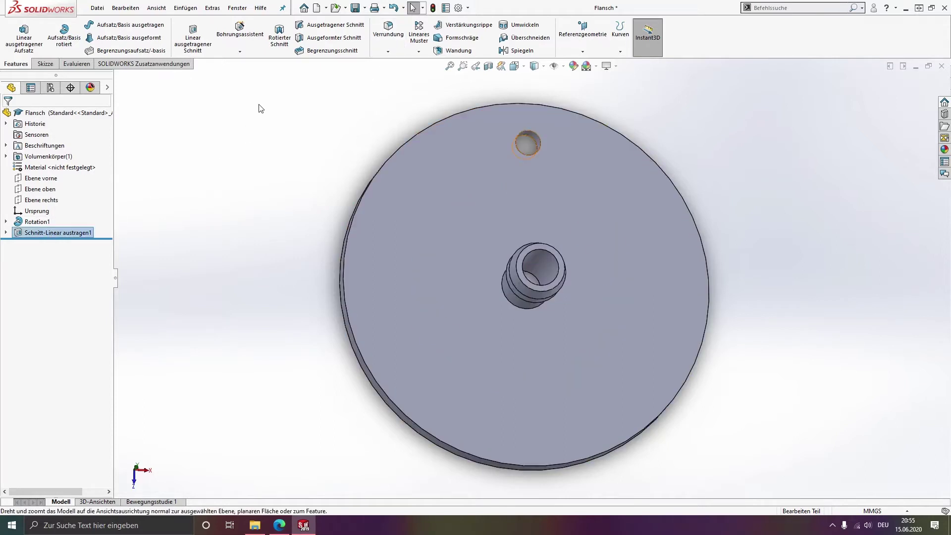
left_click(419, 51)
left_click(436, 75)
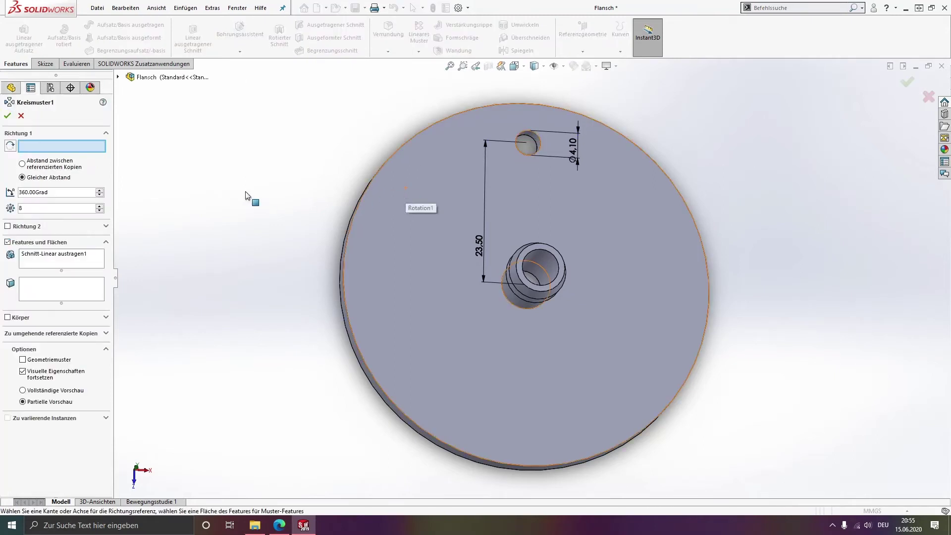
left_click(679, 197)
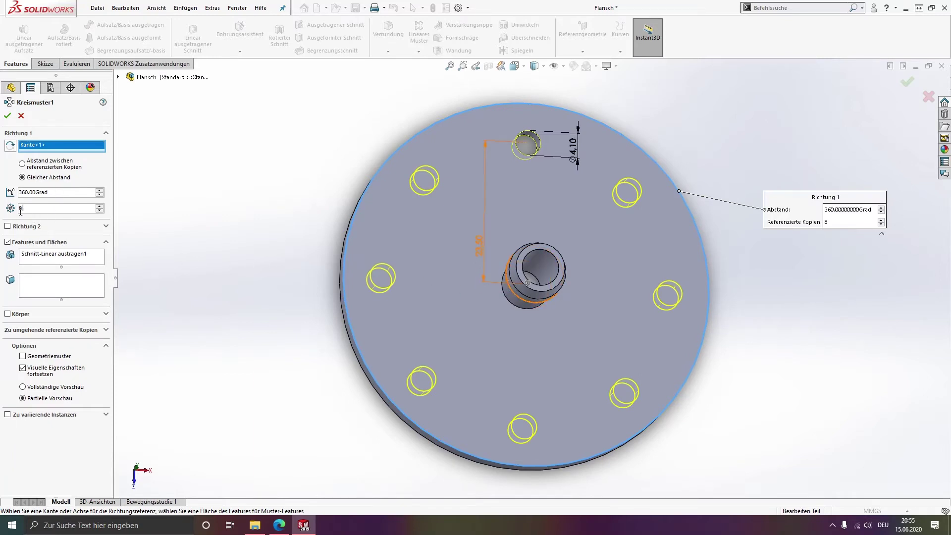
scroll(11, 214, "down", 2)
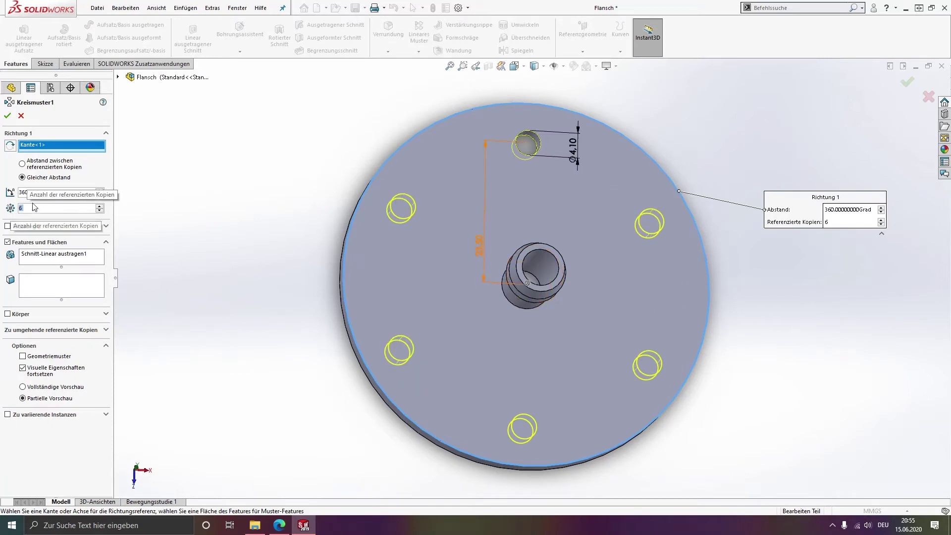
left_click(8, 115)
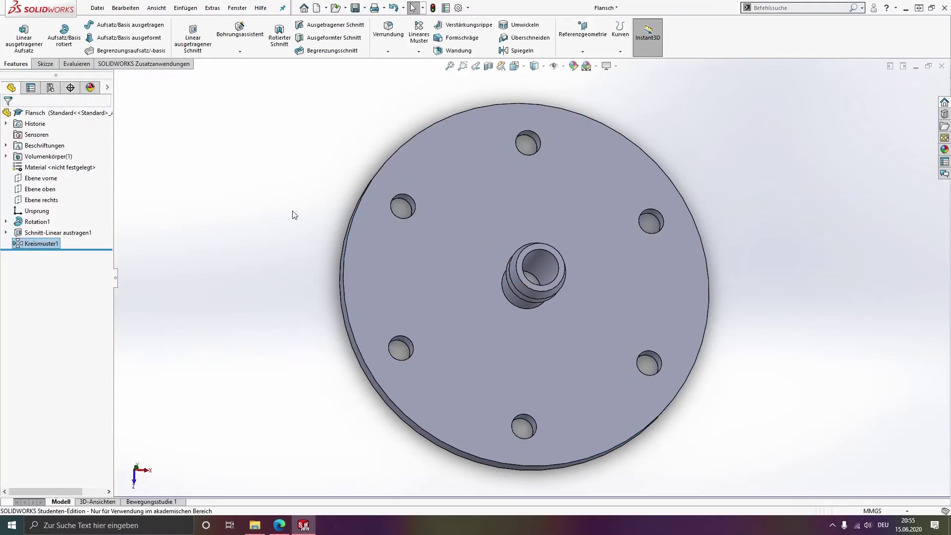
- Chamfer the upper and lower outer edges of the flange disc with a distance of 0.5 mm at 45°
middle_click_drag(495, 287, 476, 281)
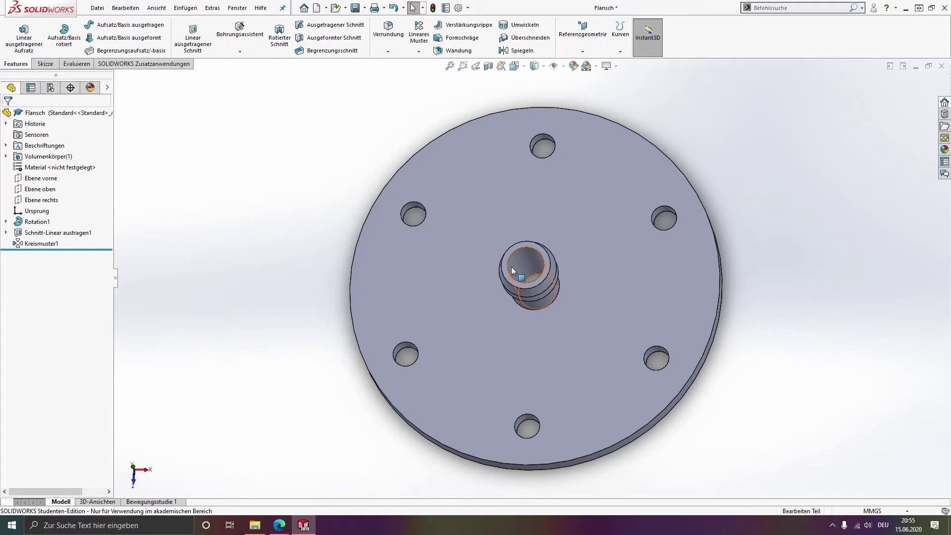
middle_click_drag(511, 267, 507, 90)
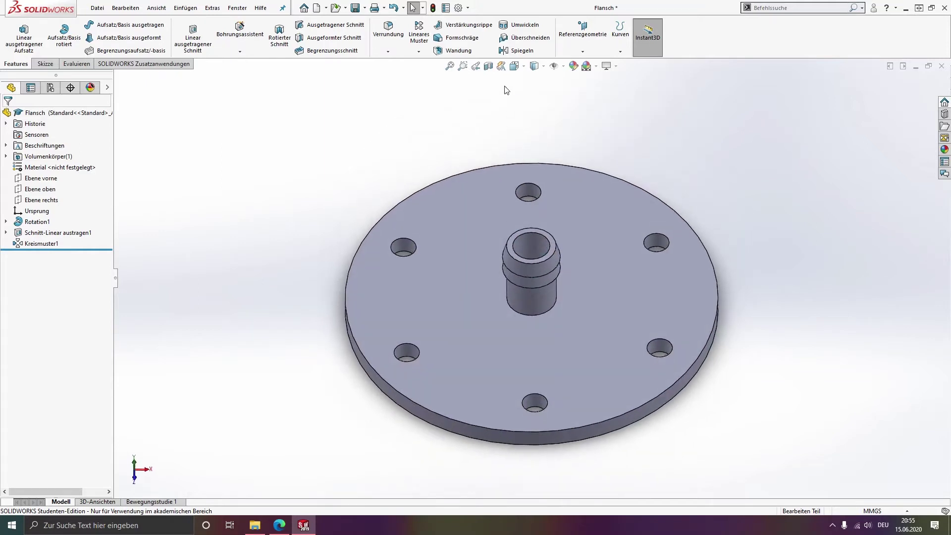
left_click(570, 52)
left_click(388, 52)
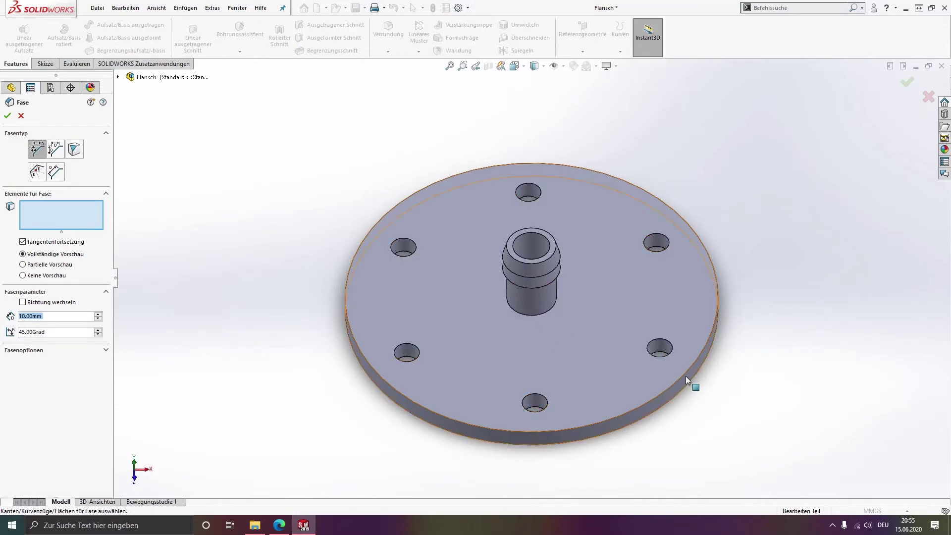
left_click(655, 405)
middle_click_drag(655, 406, 684, 350)
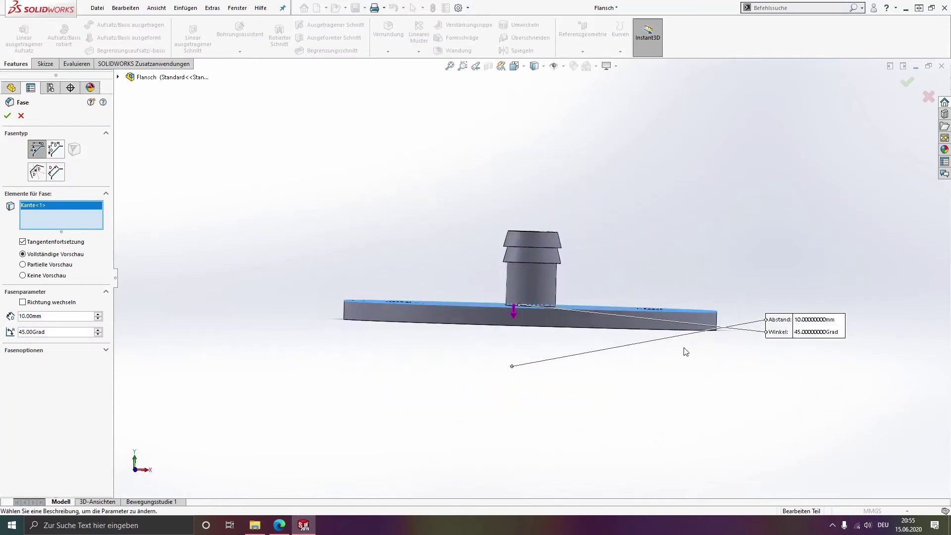
left_click(691, 338)
middle_click_drag(560, 292, 561, 359)
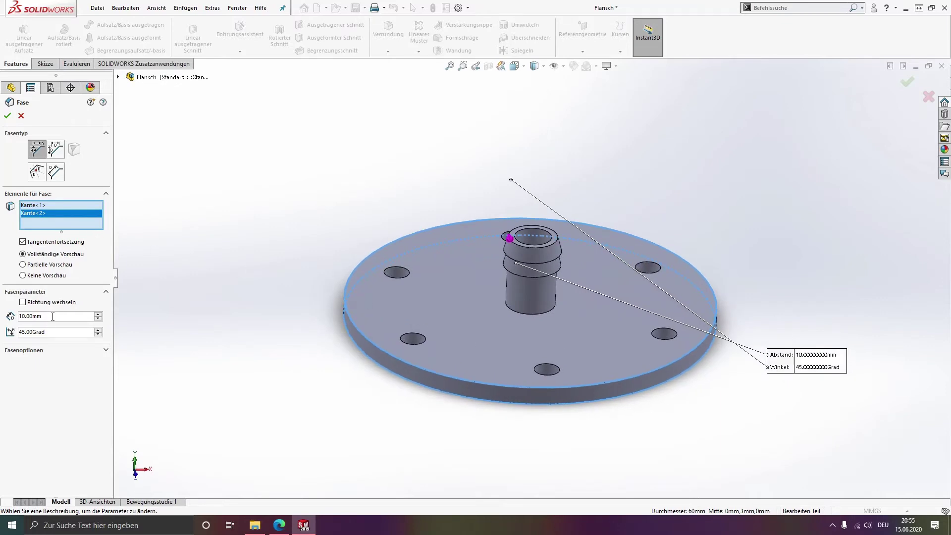
left_click_drag(6, 318, 6, 322)
type("0.5")
key("Return")
middle_click_drag(384, 245, 399, 323)
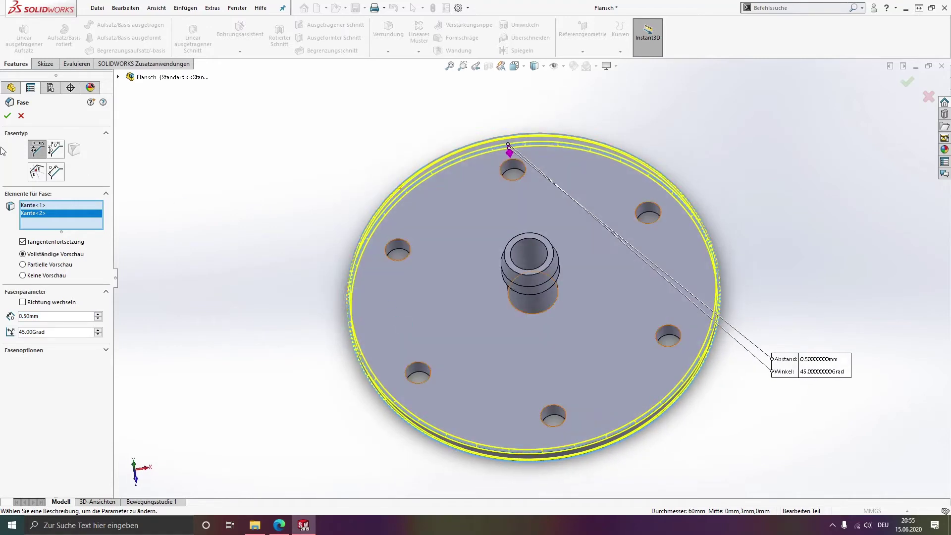
left_click(7, 118)
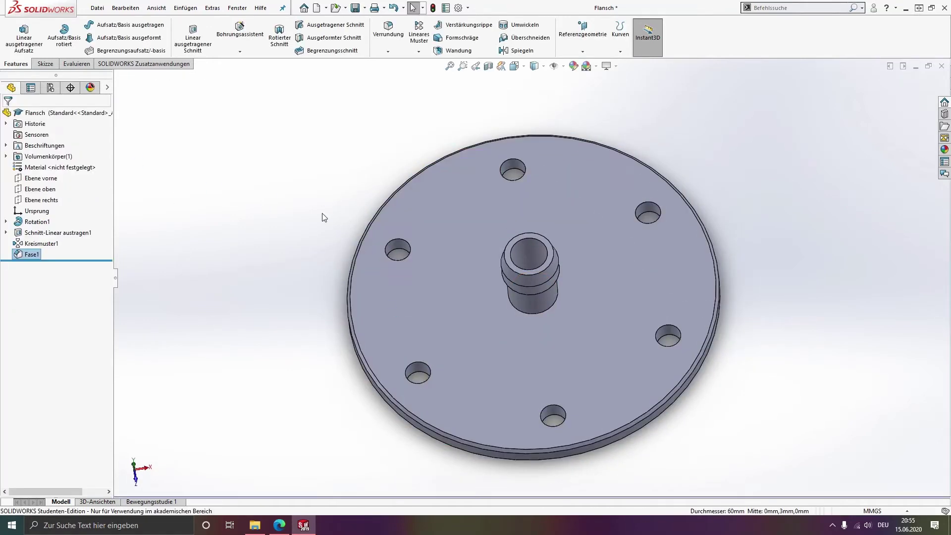
- Assign the aluminium alloy 6063-O from the solidworks materials library to the flange
right_click(52, 167)
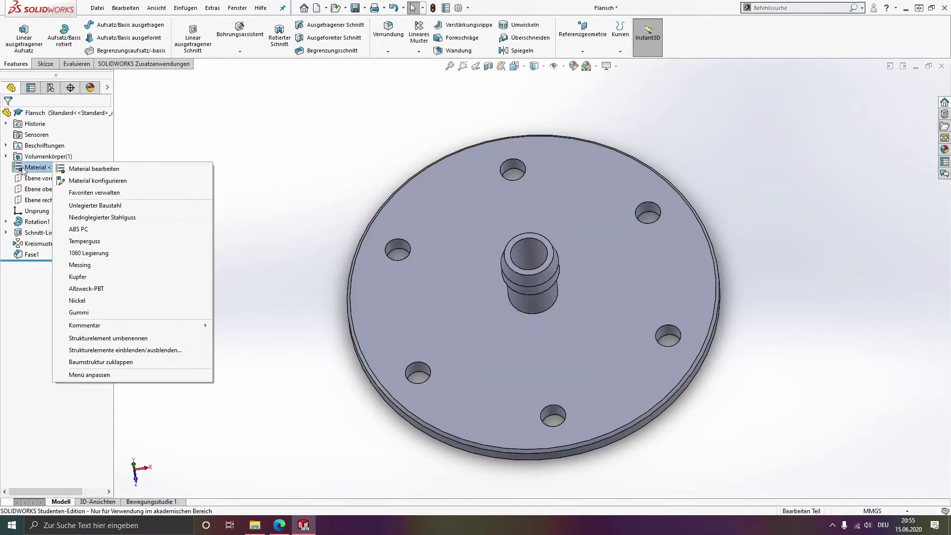
left_click(71, 170)
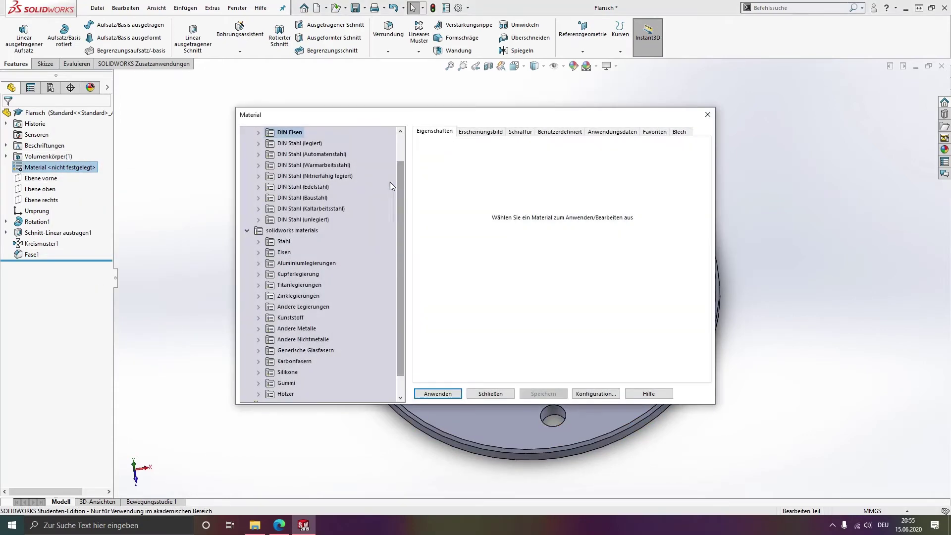
scroll(343, 207, "up", 1)
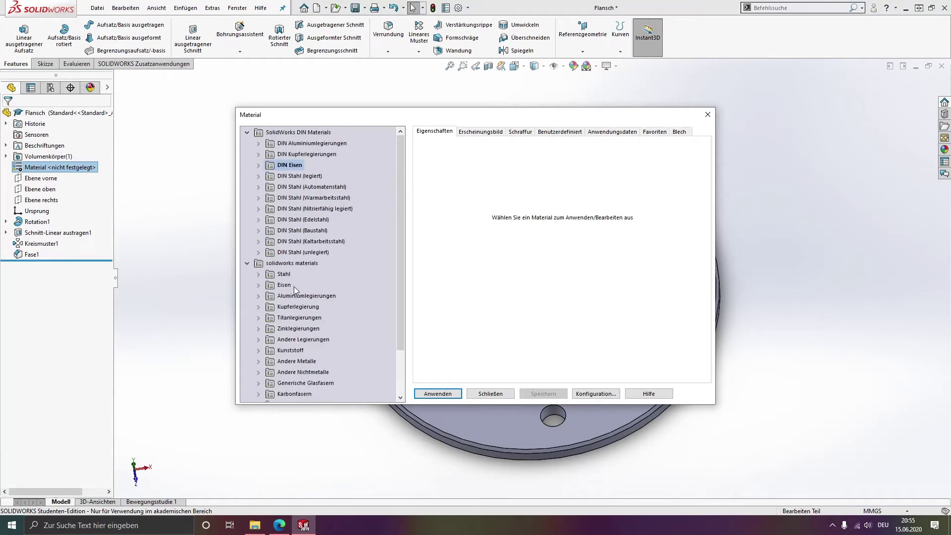
left_click(258, 296)
scroll(324, 300, "down", 18)
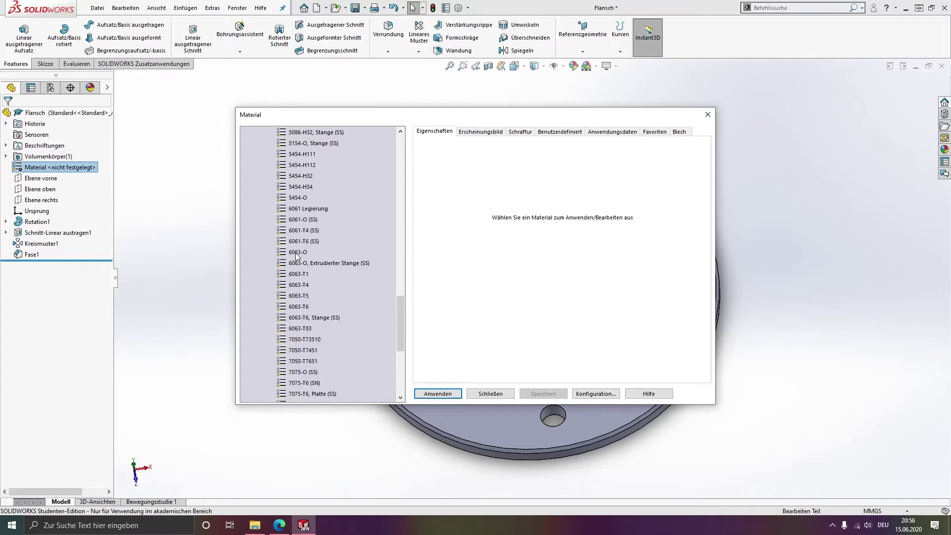
left_click(297, 252)
left_click(438, 394)
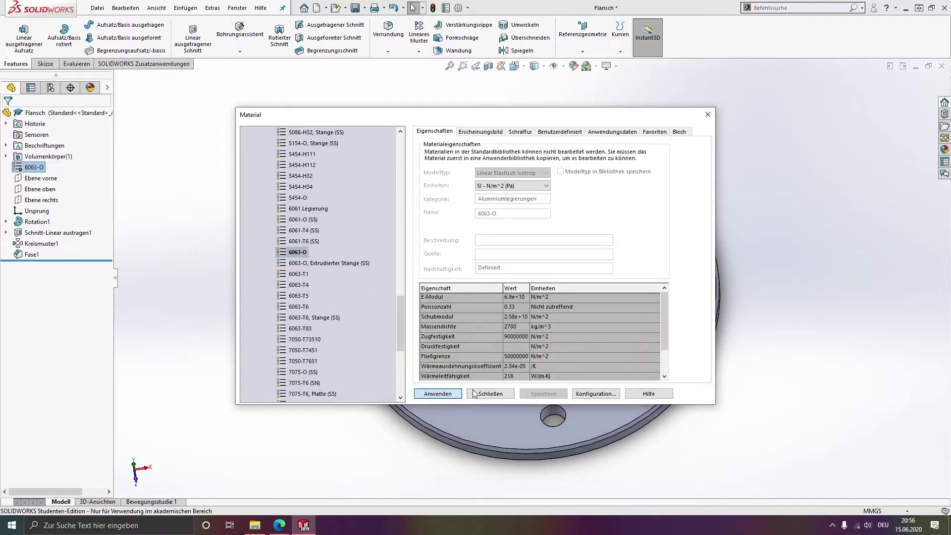
left_click(491, 394)
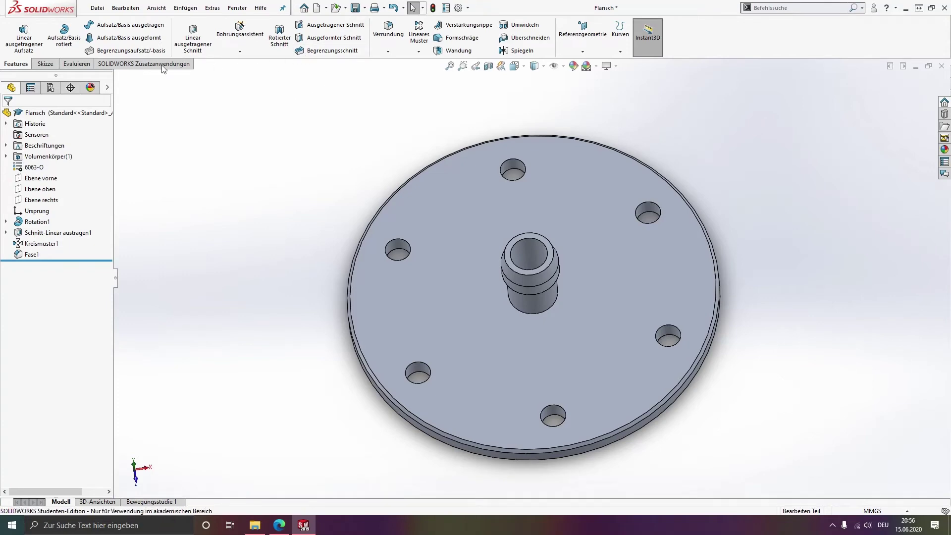
- Calculate the flange's mass properties and check its mass
left_click(76, 64)
left_click(225, 37)
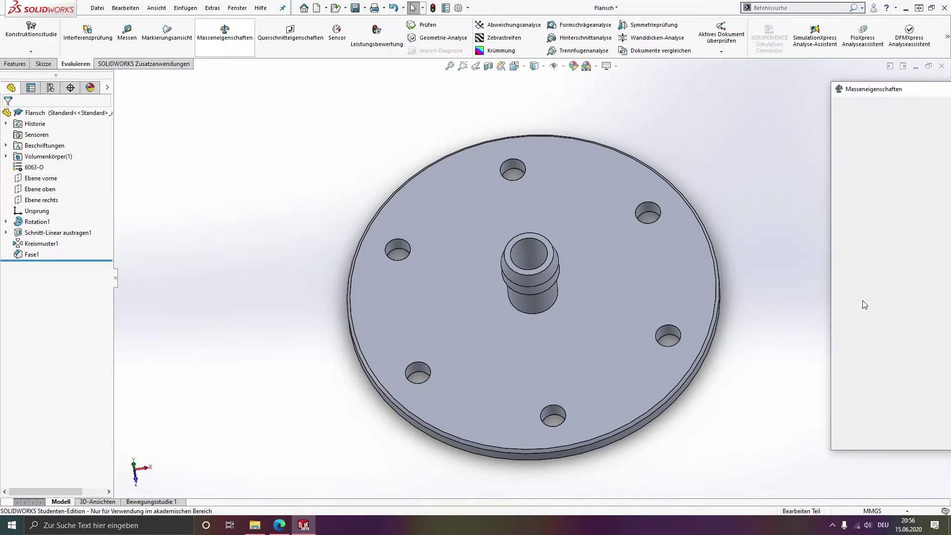
left_click_drag(882, 94, 580, 127)
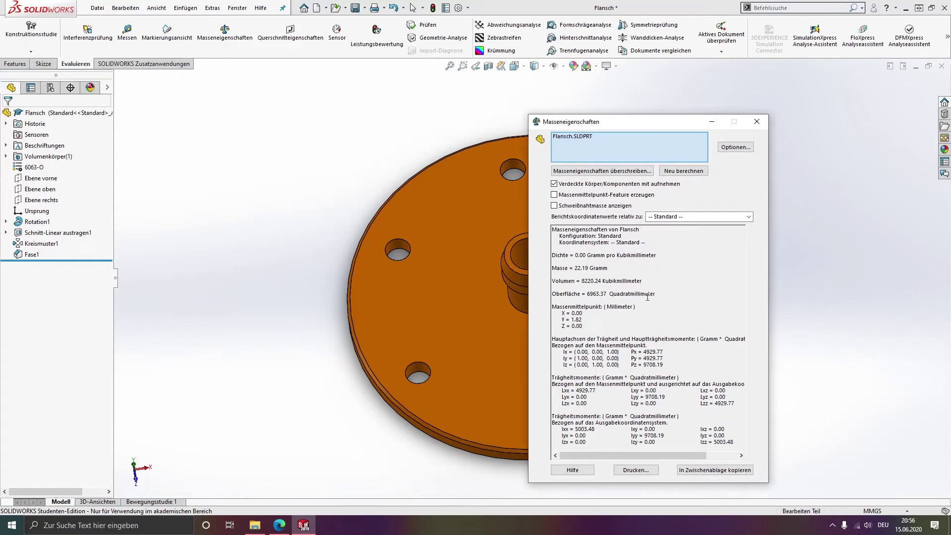
left_click(757, 121)
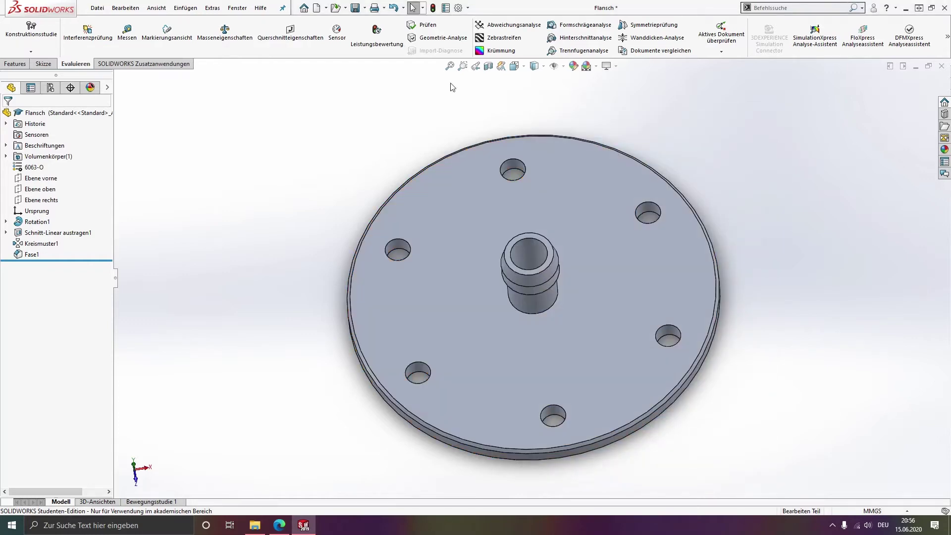
- Save the flange and create a new part document
left_click(355, 8)
left_click(316, 9)
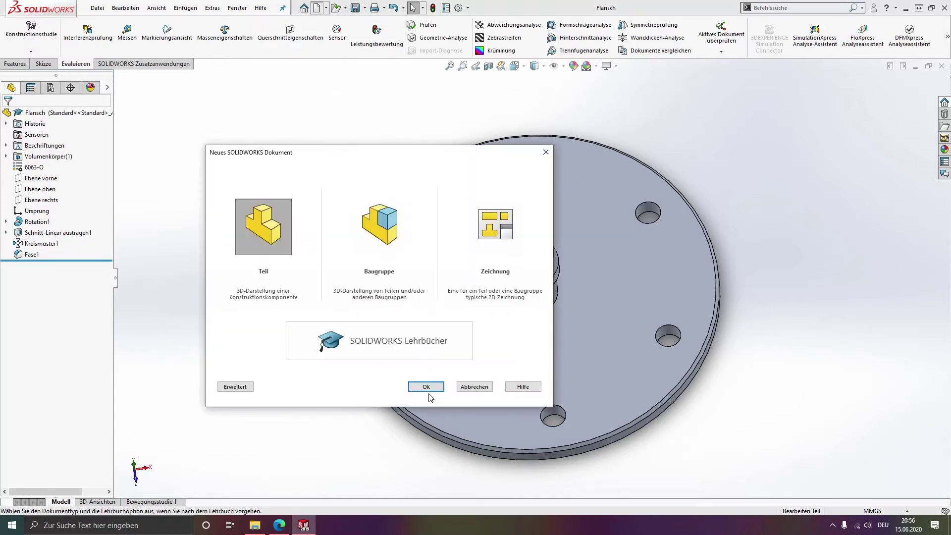
left_click(423, 387)
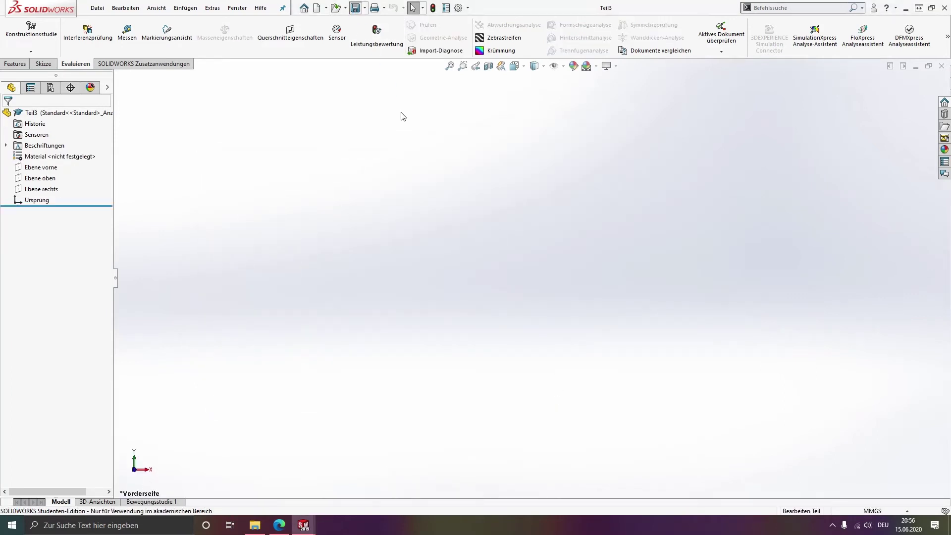
- Save the new part as Schlauch in the 3D-Objekte folder
key("ctrl+s")
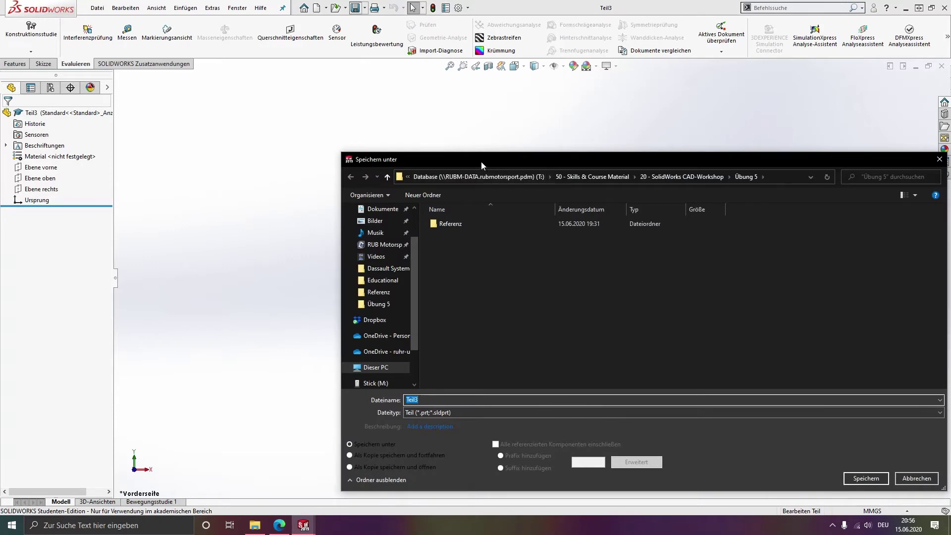
left_click(364, 389)
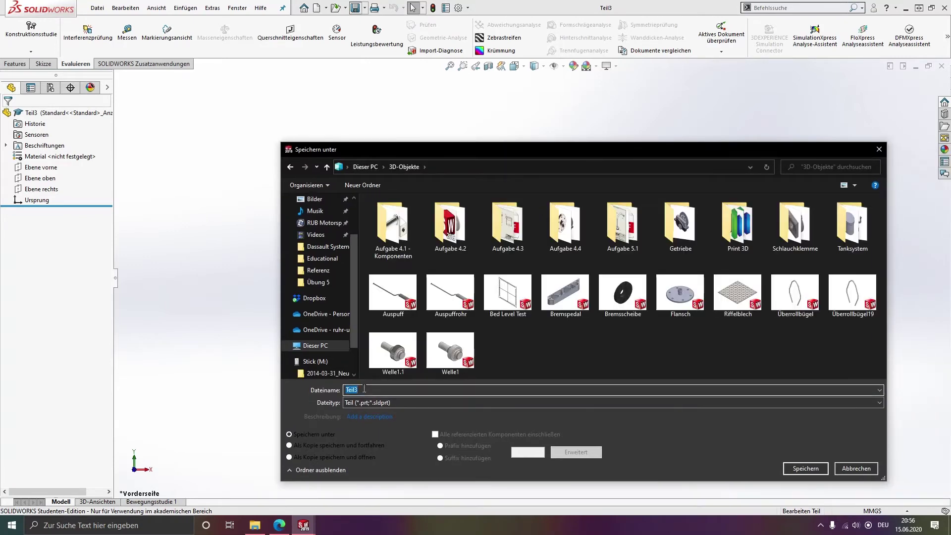
type("Schlauch")
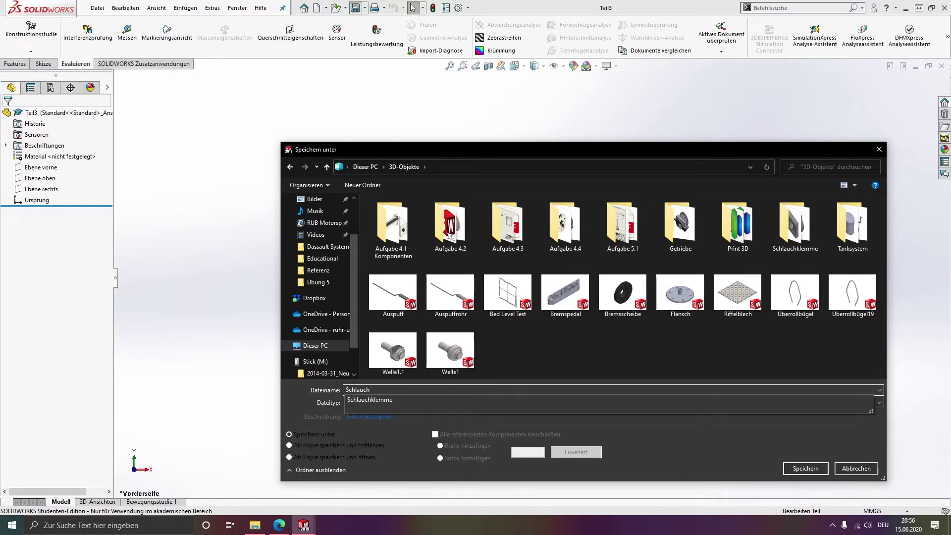
key("Return")
left_click(806, 468)
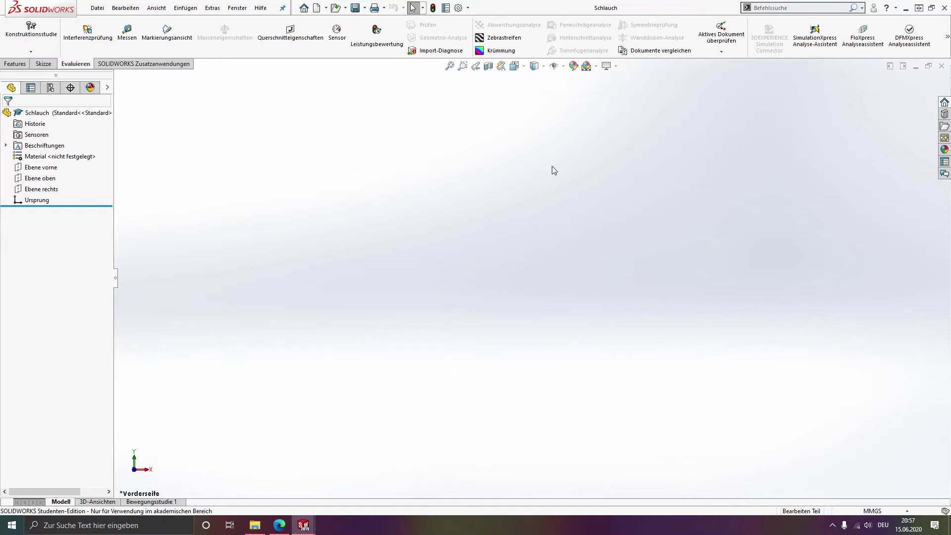
- Start a 3D sketch and draw a line about 284 mm long from the origin upward along the Y axis
left_click(14, 65)
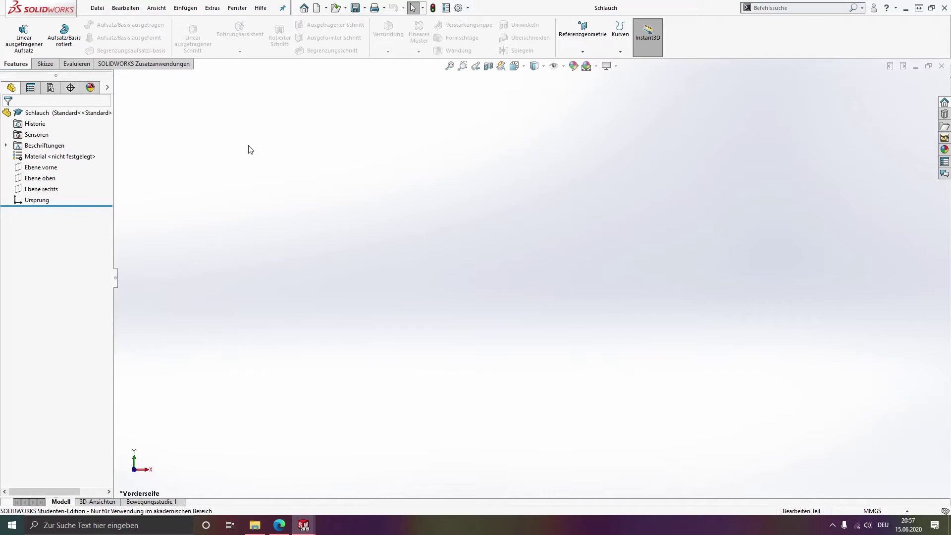
left_click(46, 65)
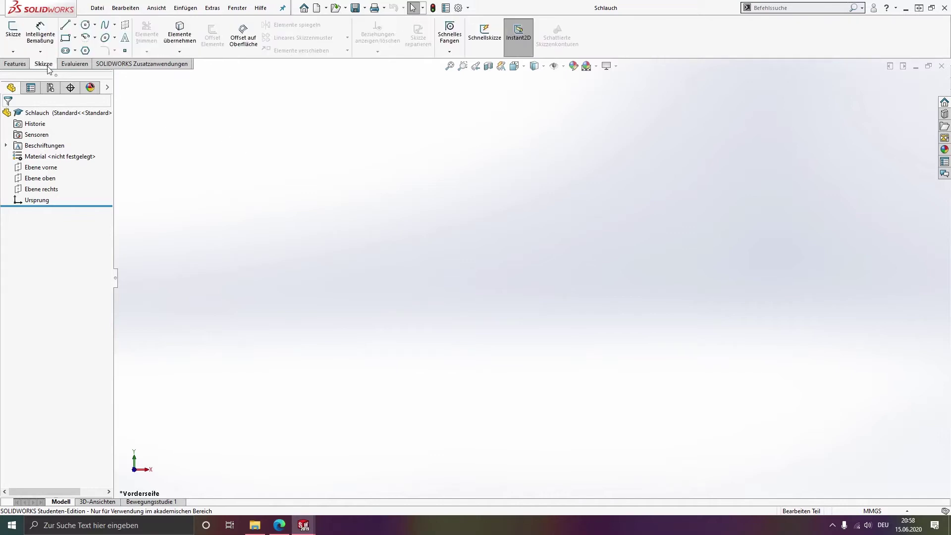
left_click(13, 51)
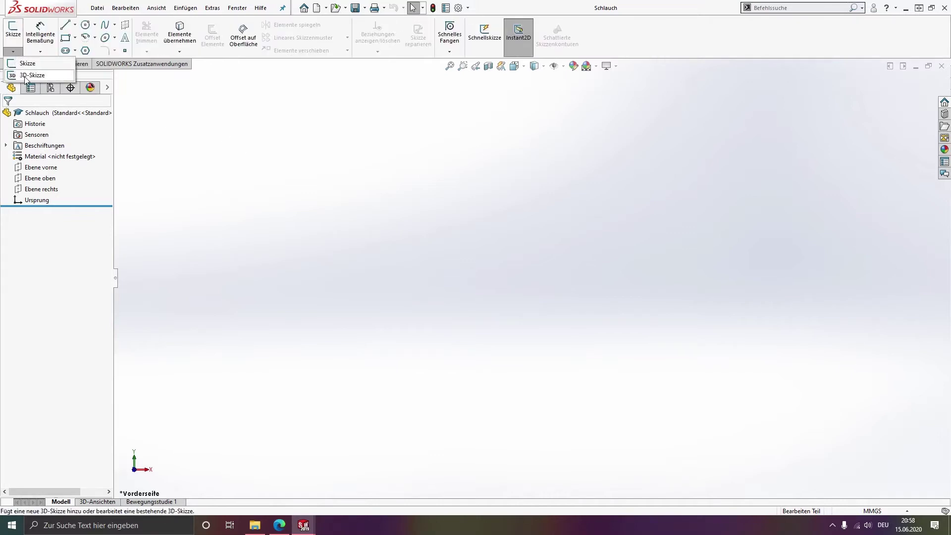
left_click(25, 74)
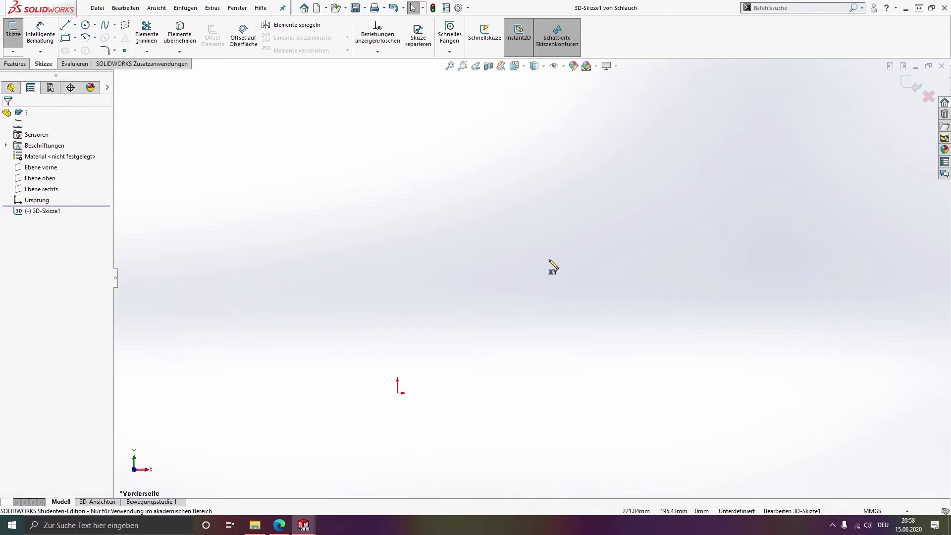
key("l")
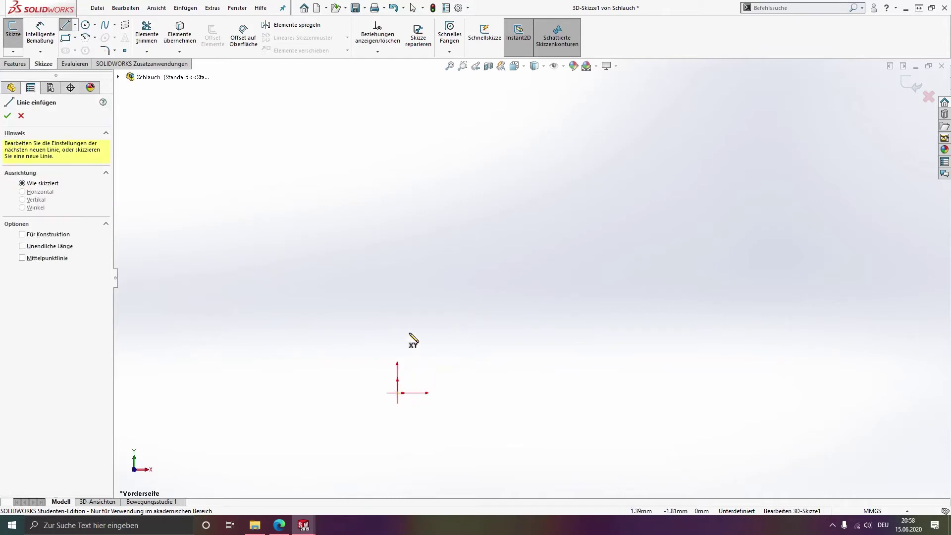
left_click(397, 393)
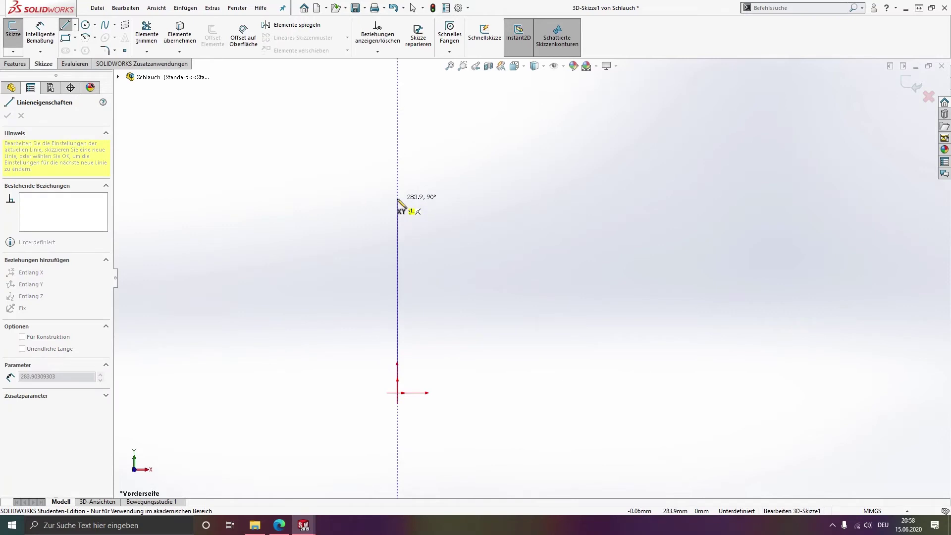
left_click(397, 199)
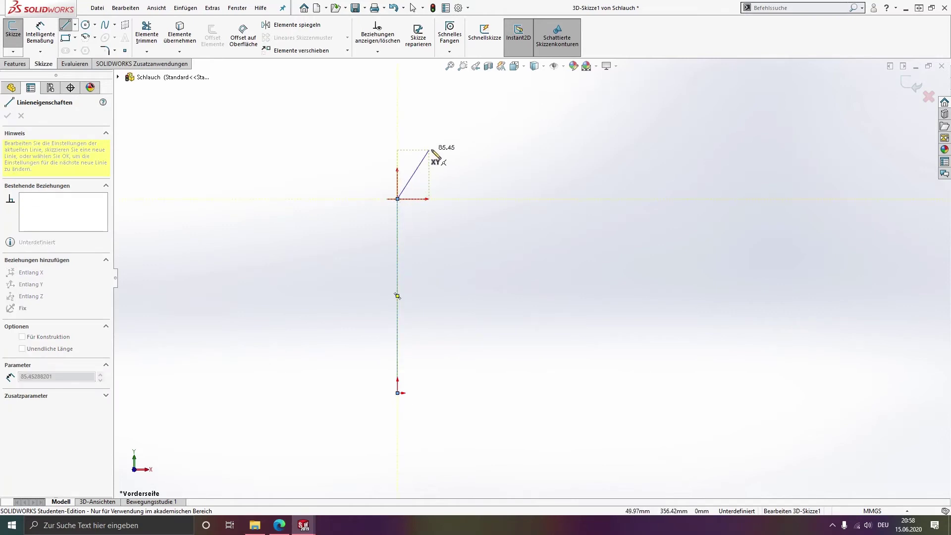
double_click(398, 199)
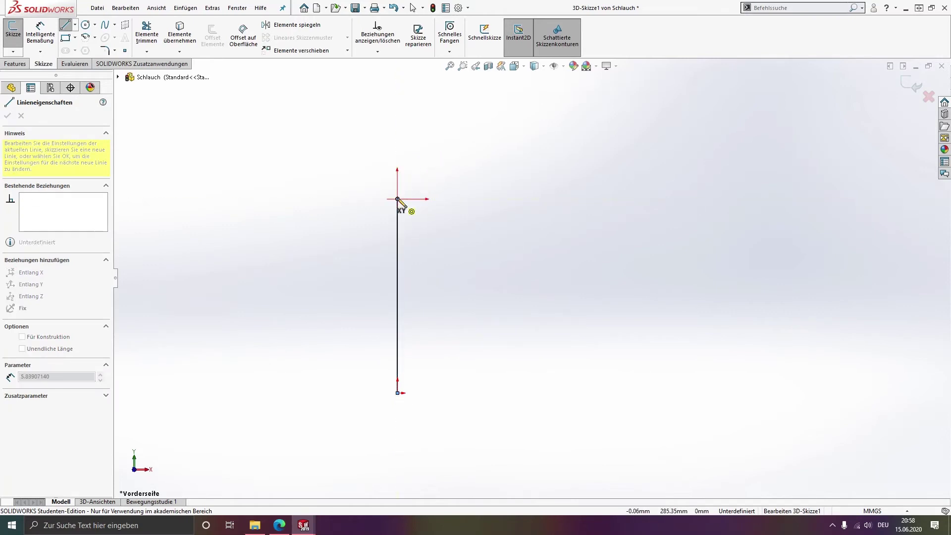
- Continue the path with a tangent arc of about 96 mm radius and a line about 339 mm long along the X axis
left_click(465, 133)
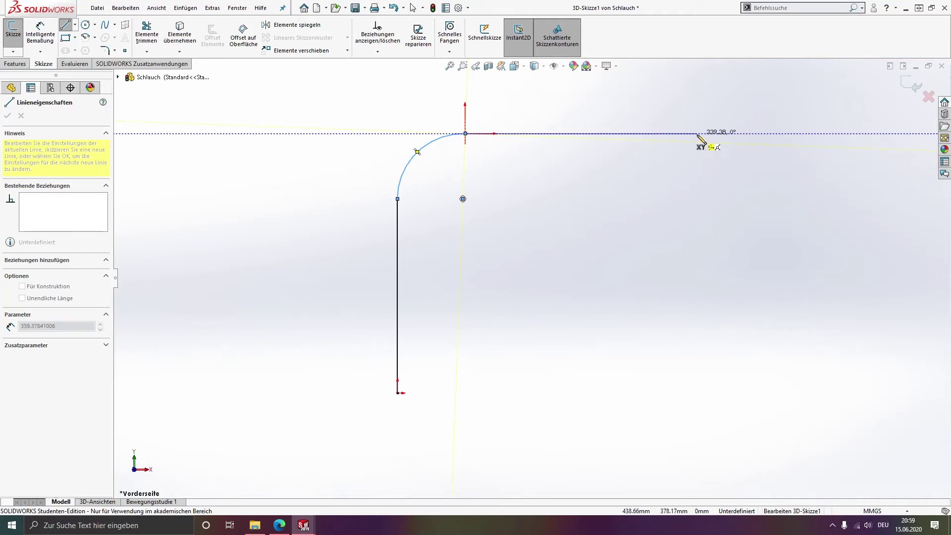
left_click(698, 133)
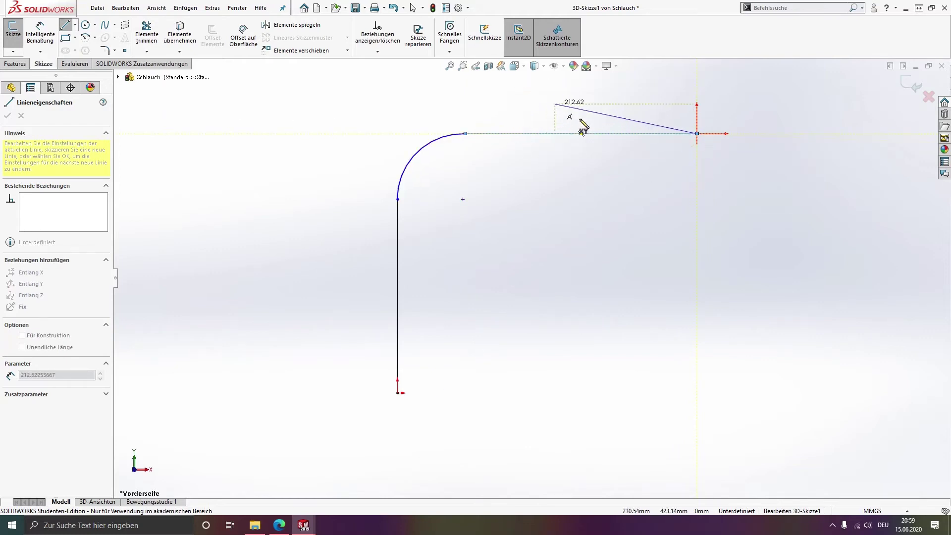
key("space")
left_click(408, 213)
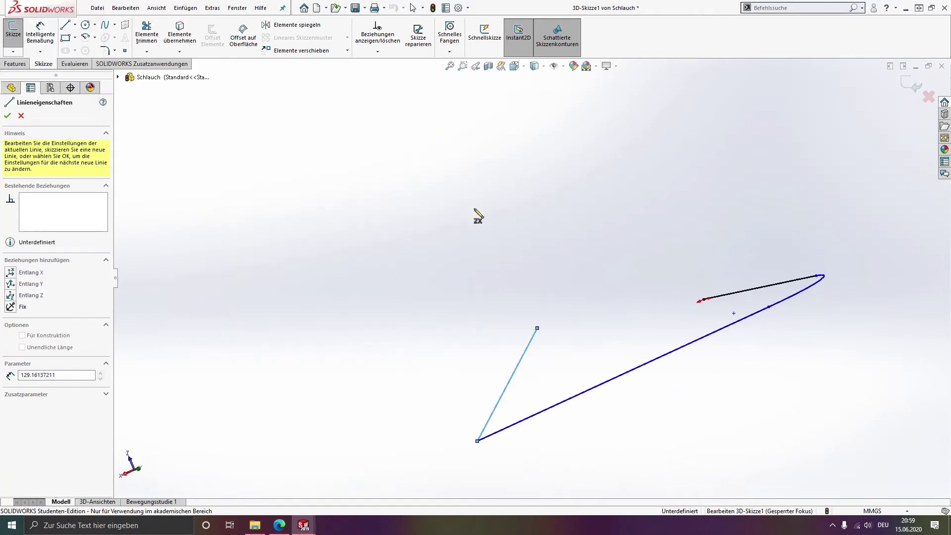
key("Escape")
key("Escape")
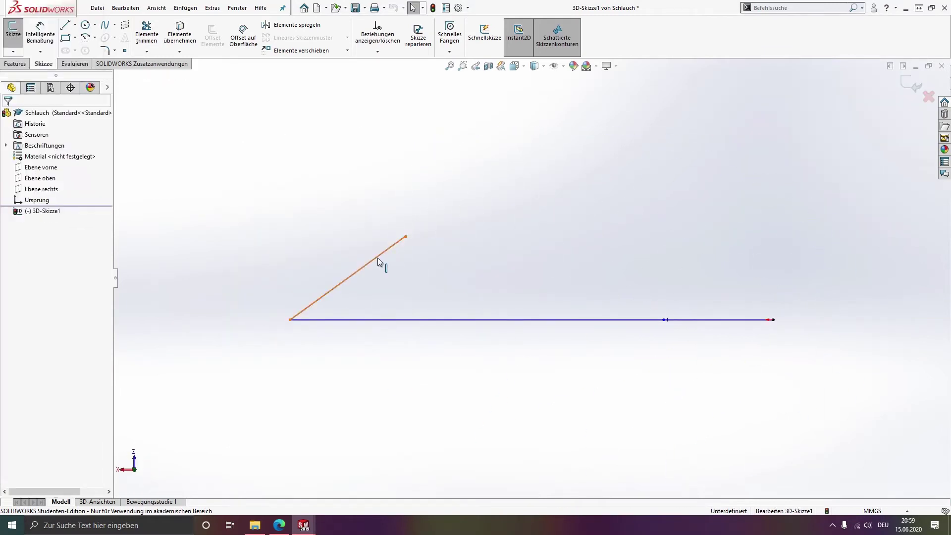
left_click(377, 258)
key("Delete")
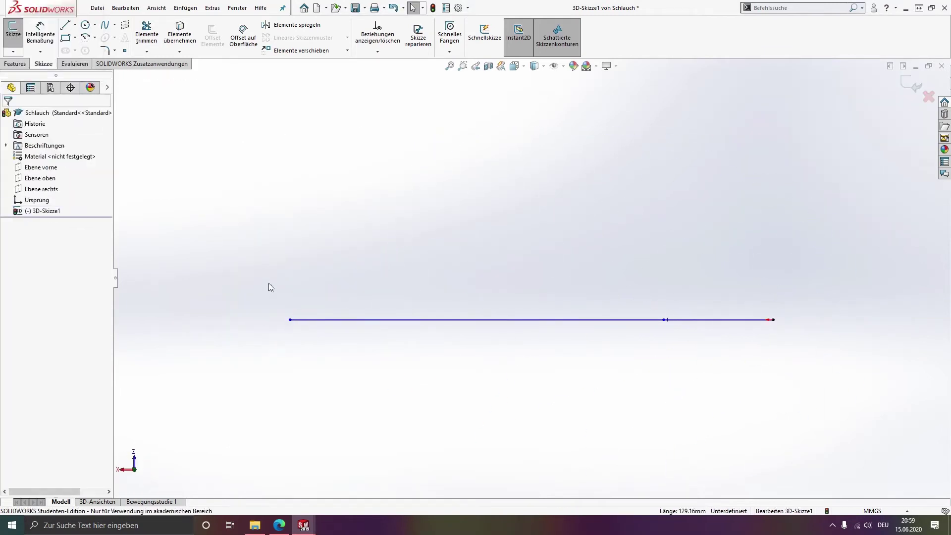
- Extend the path in the ZX plane with a tangent arc of about 62 mm radius and a line about 114 mm long along Z
left_click(290, 320)
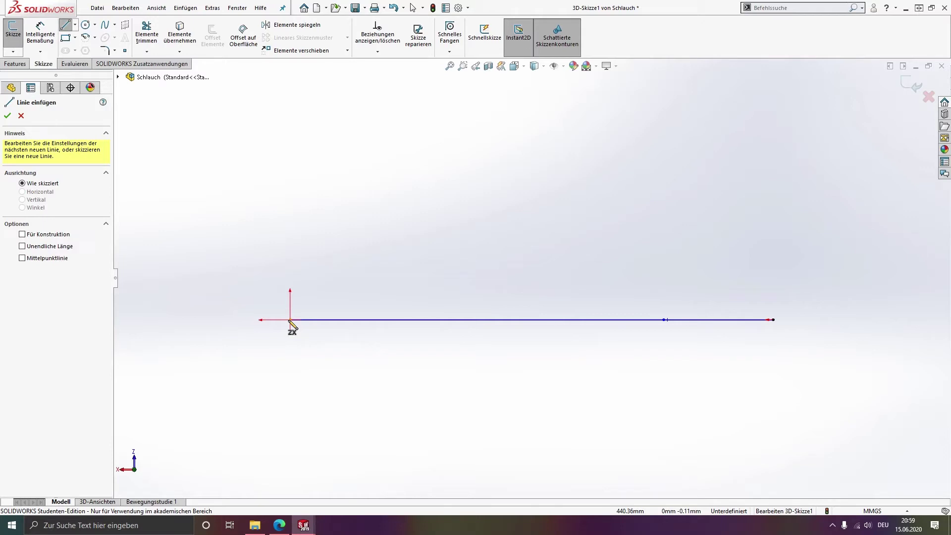
left_click(291, 320)
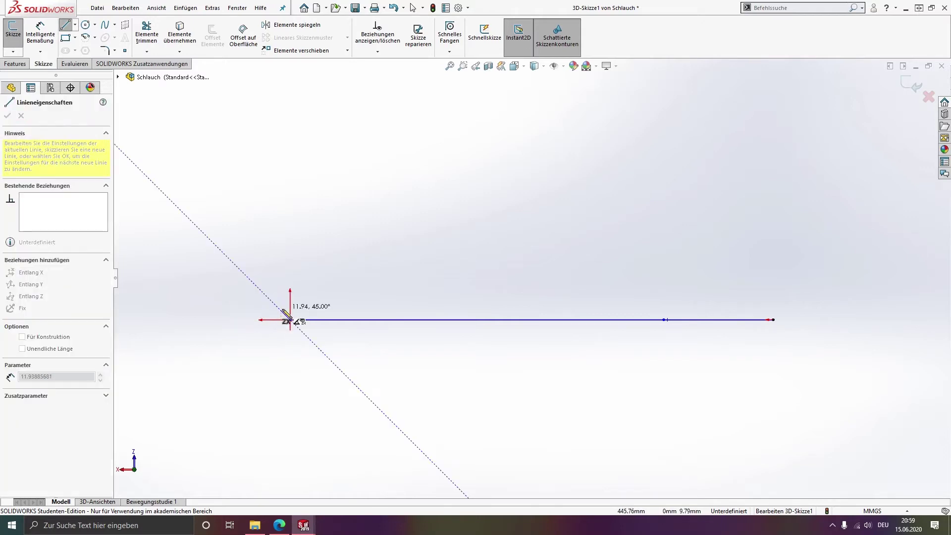
left_click(222, 251)
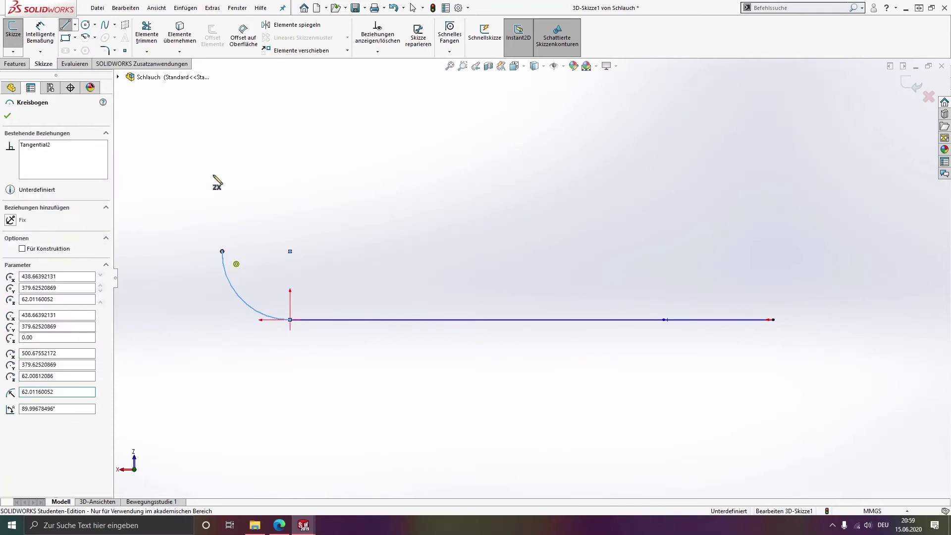
left_click(222, 125)
key("Escape")
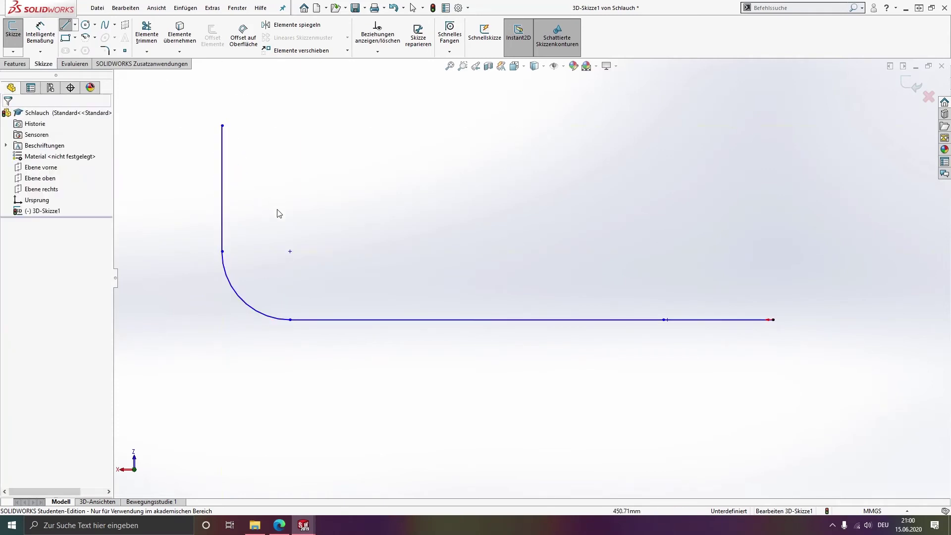
- Check the second arc's tangency with the long X line and add a tangent relation between the arc and the Z-direction line
left_click(317, 320)
left_click(311, 320, "ctrl")
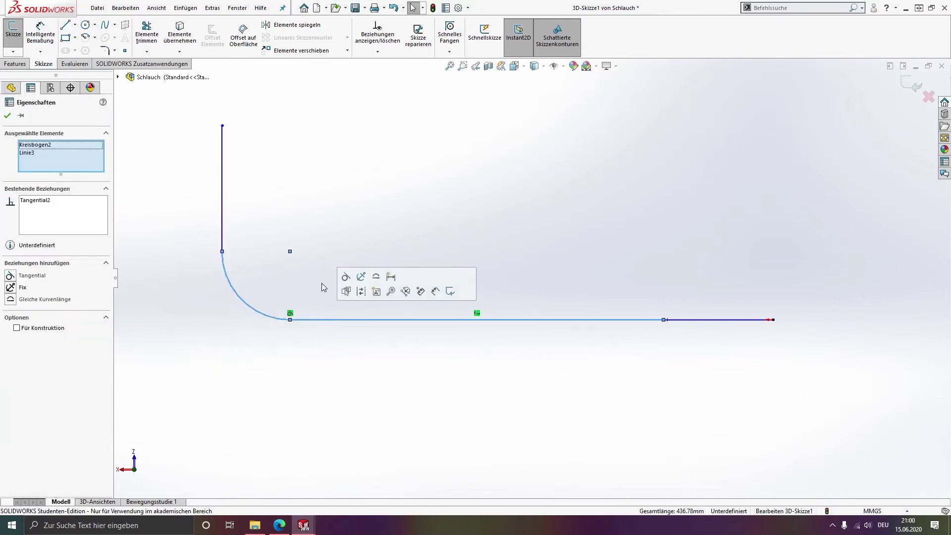
left_click(7, 276)
left_click(279, 207)
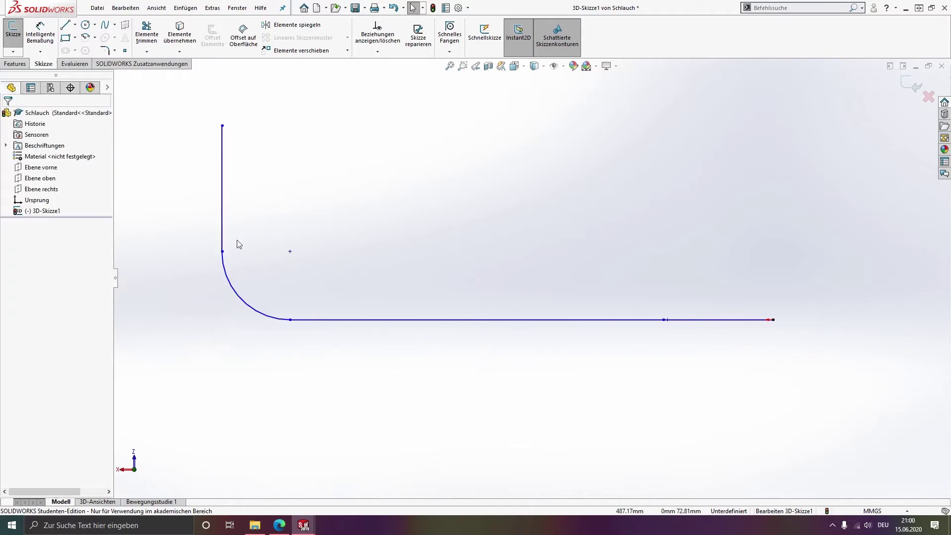
left_click(222, 240)
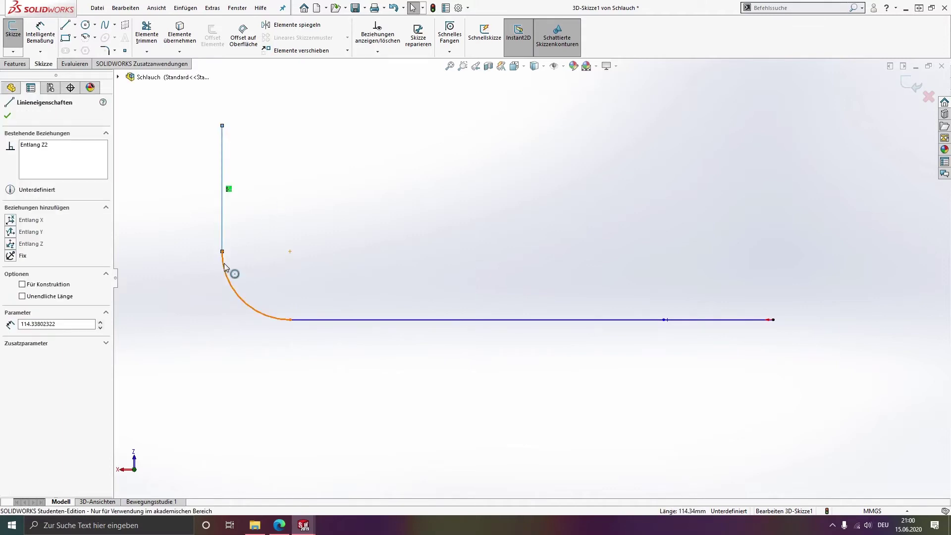
left_click(225, 267, "ctrl")
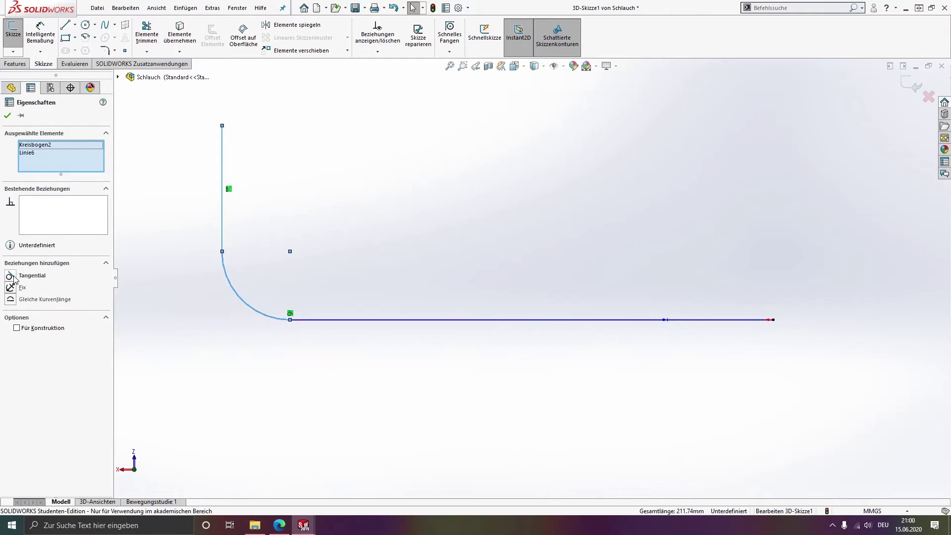
left_click(11, 277)
left_click(423, 233)
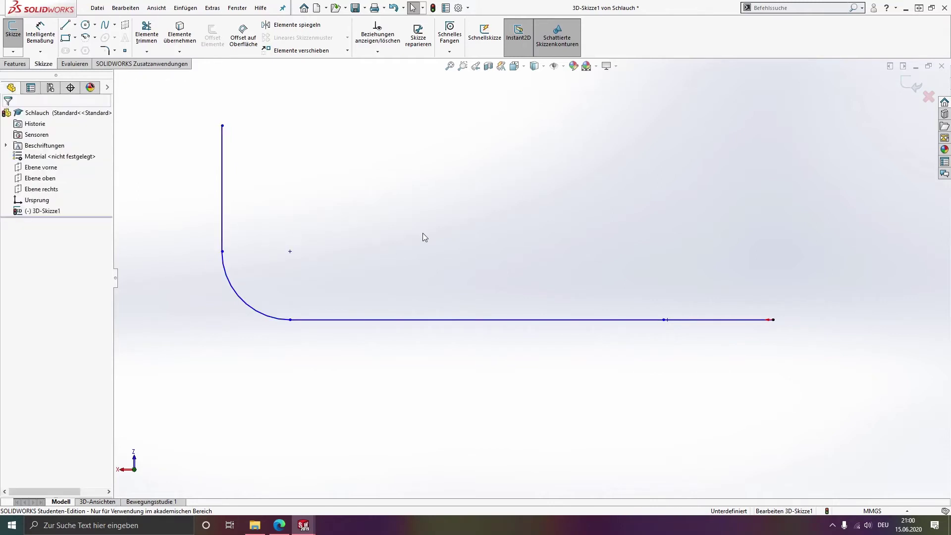
- Check the relations of the Z and X lines and make the first arc tangent to the long X line
left_click(224, 220)
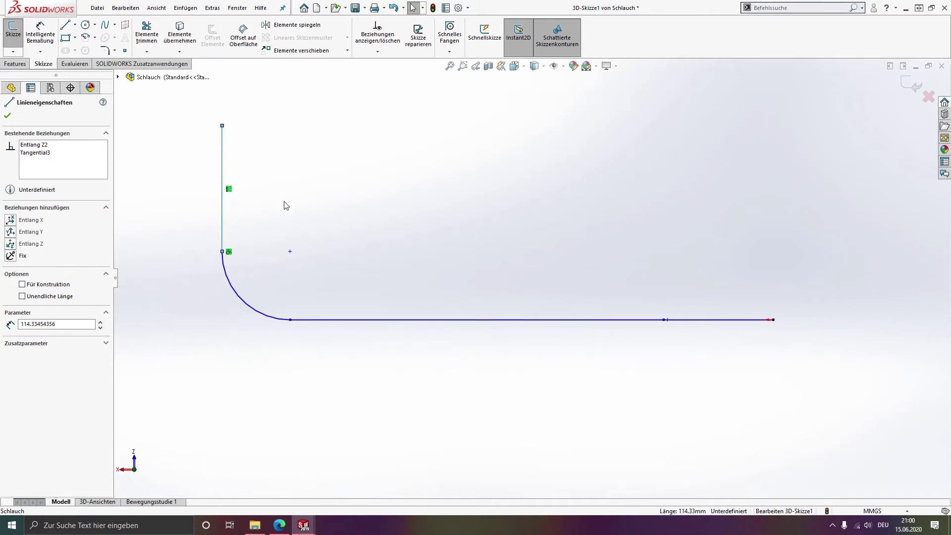
left_click(367, 320)
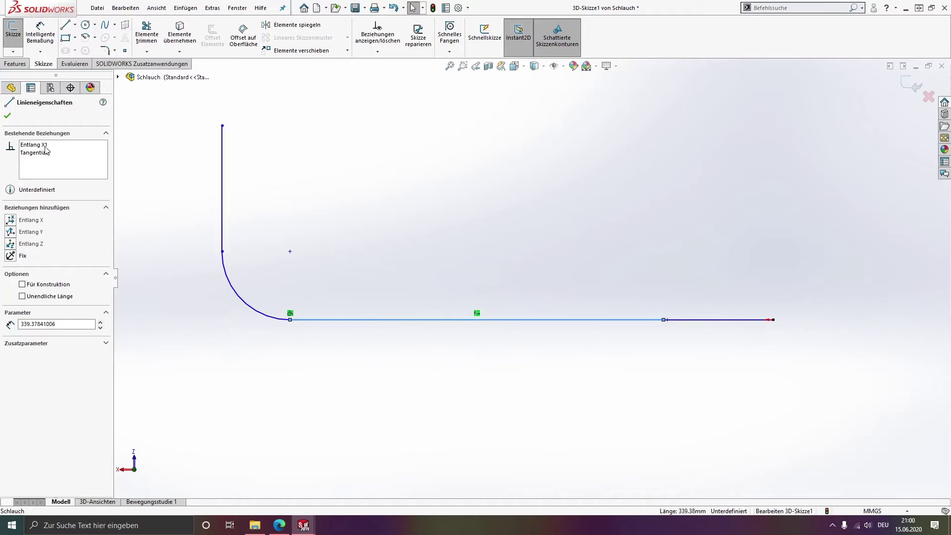
mouse_move(594, 336)
middle_mouse_down()
mouse_move(688, 297)
mouse_move(718, 257)
mouse_move(724, 225)
mouse_move(607, 327)
middle_mouse_up()
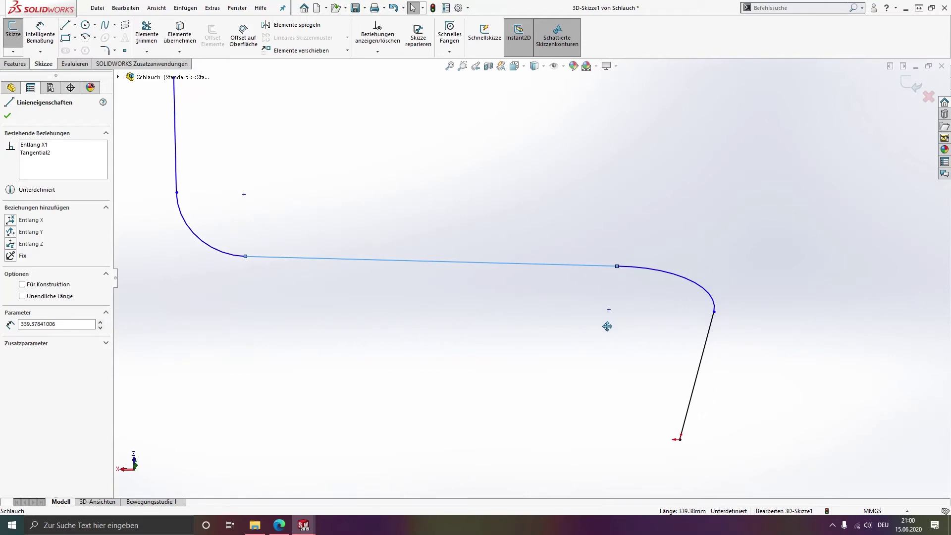
left_click(657, 273)
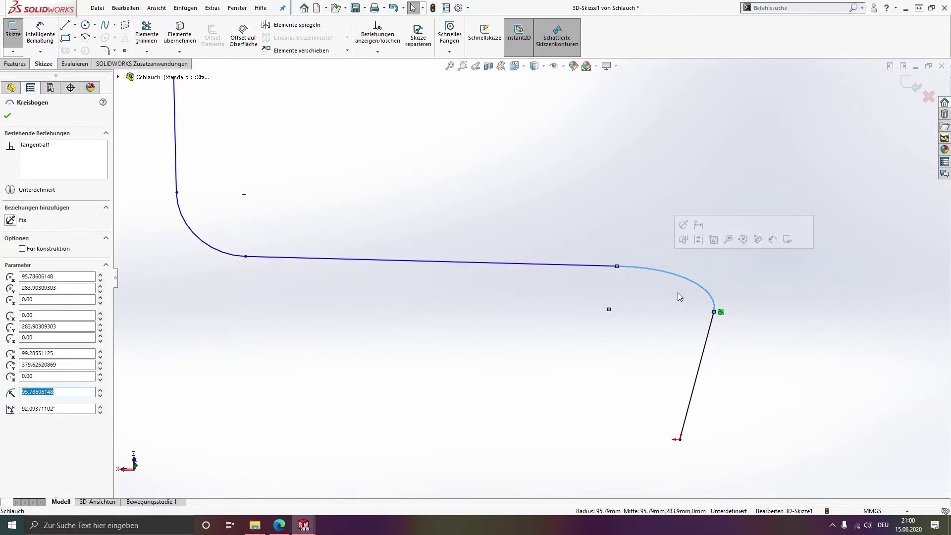
left_click(587, 267)
left_click(586, 266, "ctrl")
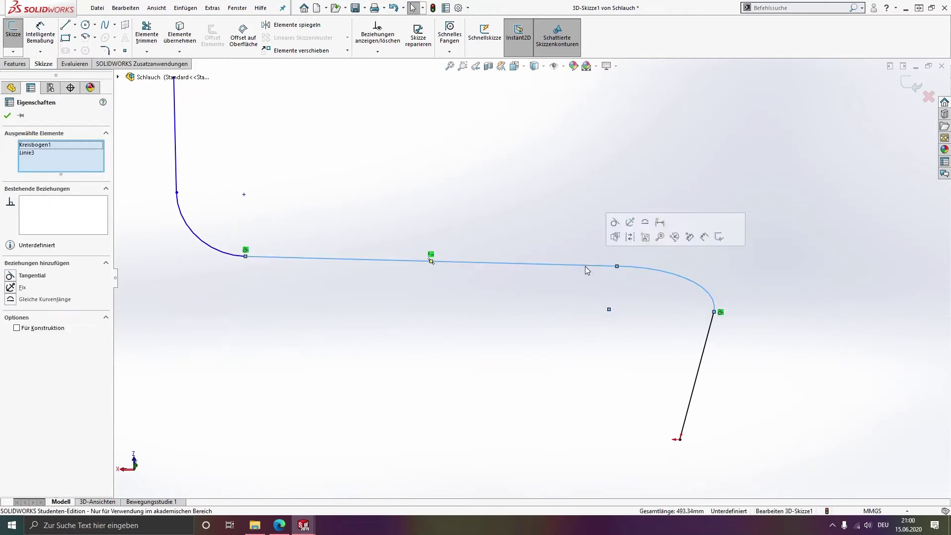
left_click(31, 275)
left_click(679, 355)
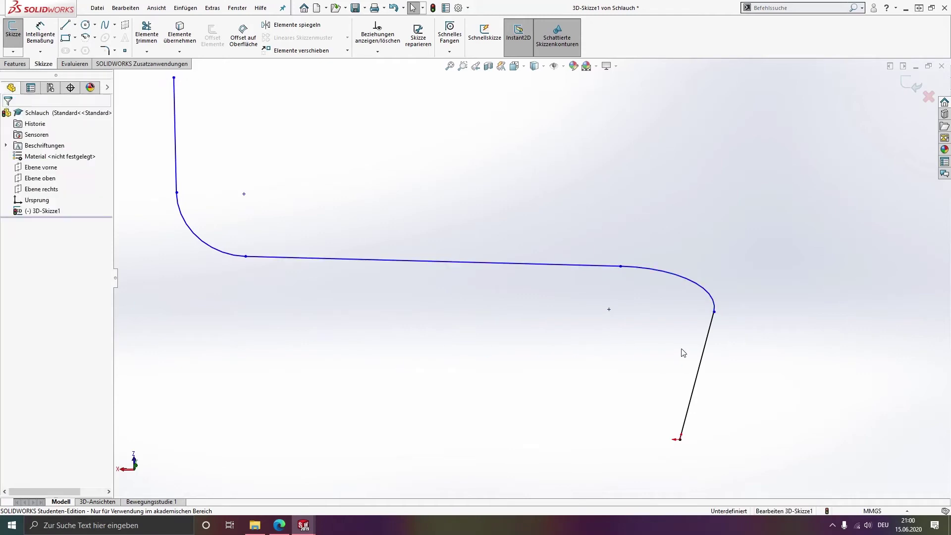
- Check the relations of the line starting at the origin and dimension its length as 85 mm
left_click(712, 331)
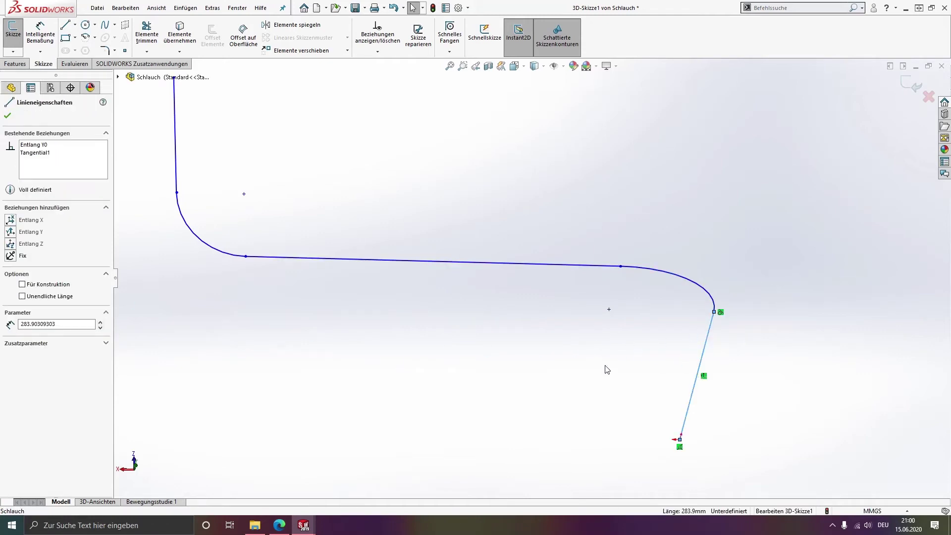
mouse_move(605, 367)
middle_mouse_down()
mouse_move(607, 312)
mouse_move(597, 332)
mouse_move(571, 337)
mouse_move(603, 259)
mouse_move(853, 263)
mouse_move(805, 335)
mouse_move(789, 276)
mouse_move(594, 246)
mouse_move(613, 243)
mouse_move(654, 263)
mouse_move(658, 220)
middle_mouse_up()
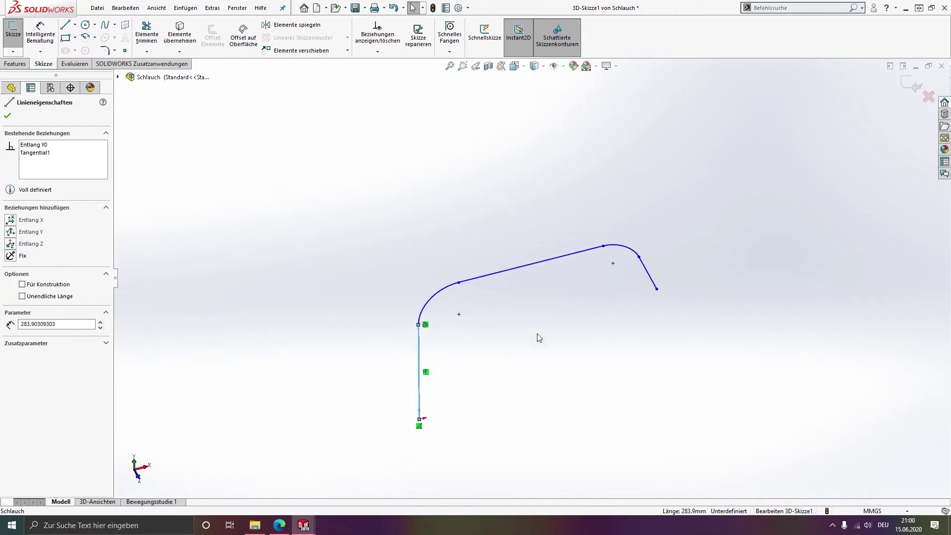
left_click(34, 44)
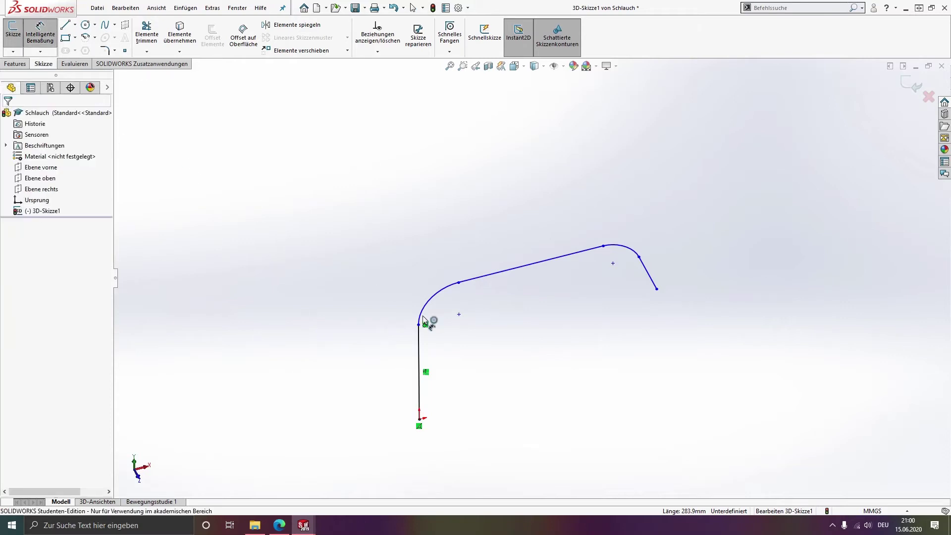
left_click(420, 353)
left_click(390, 368)
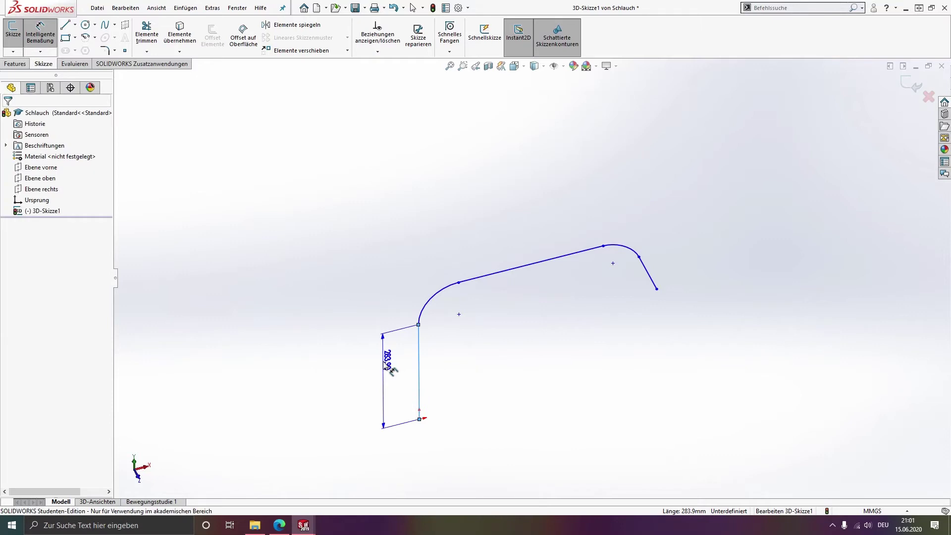
type("85")
key("Return")
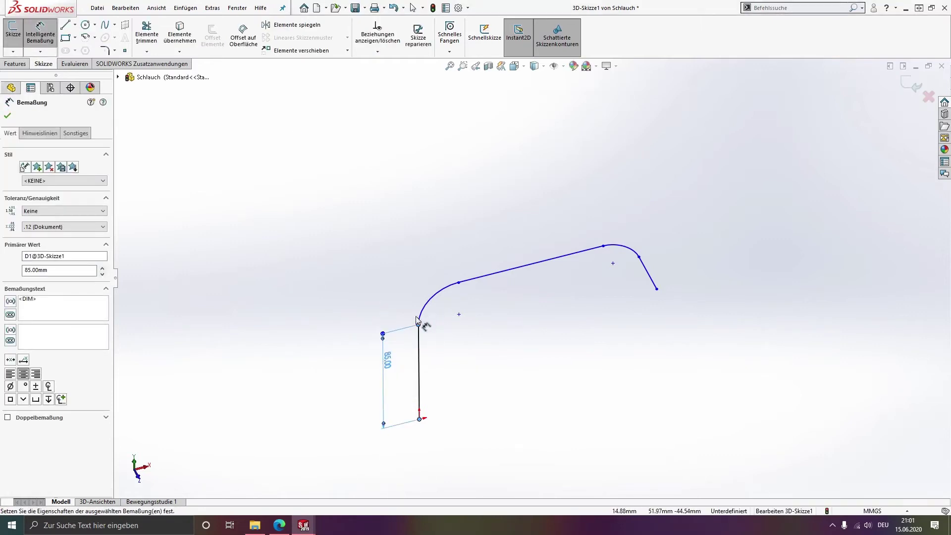
- Dimension the first arc's radius as 25 mm and the middle X-direction line's length as 60 mm
left_click(424, 314)
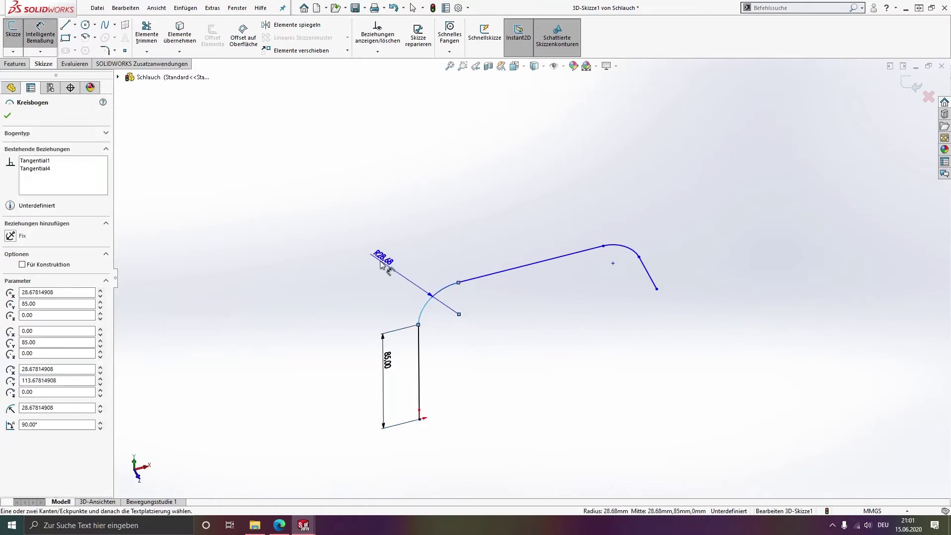
left_click(383, 265)
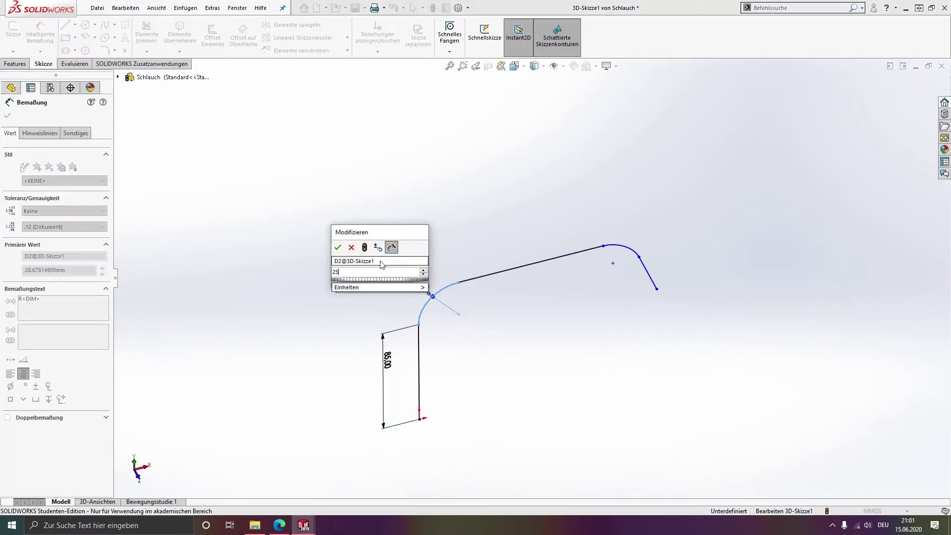
type("25")
key("Return")
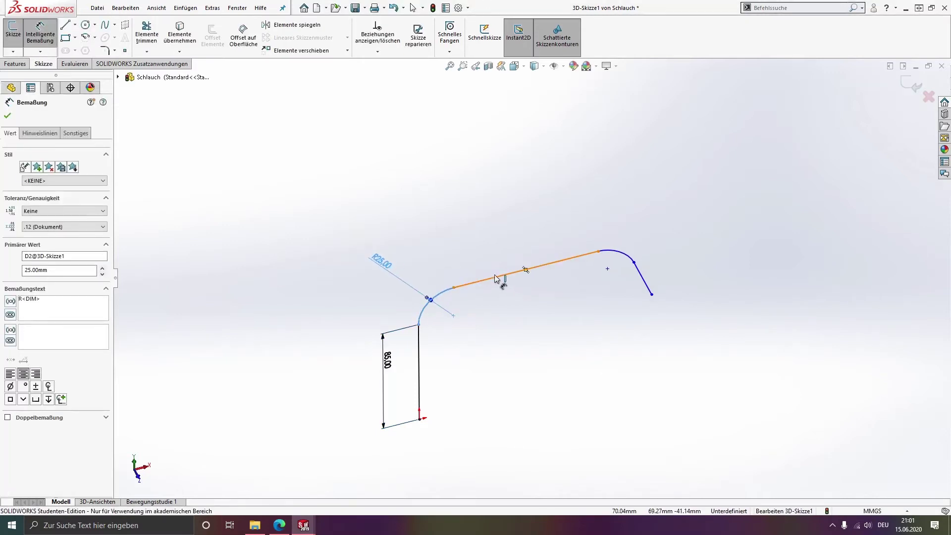
left_click(494, 280)
left_click(494, 250)
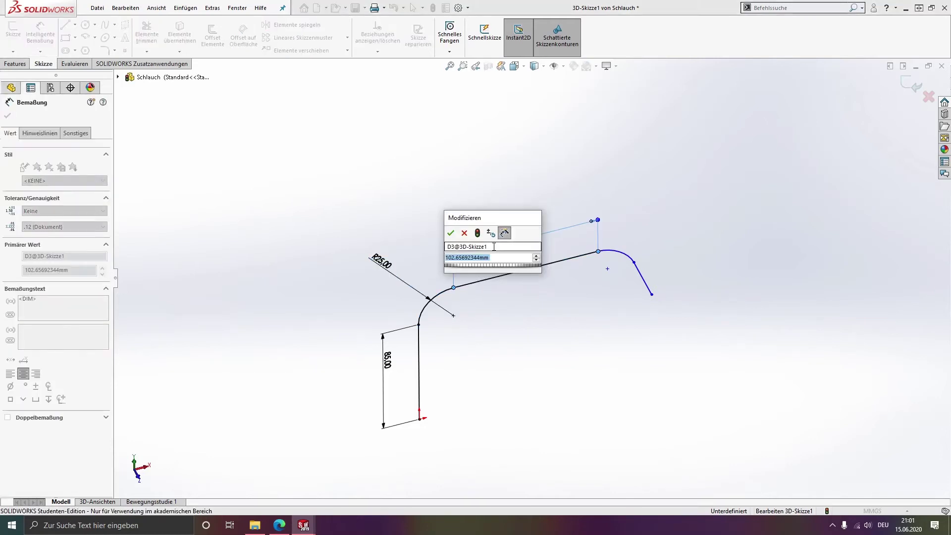
type("60")
key("Return")
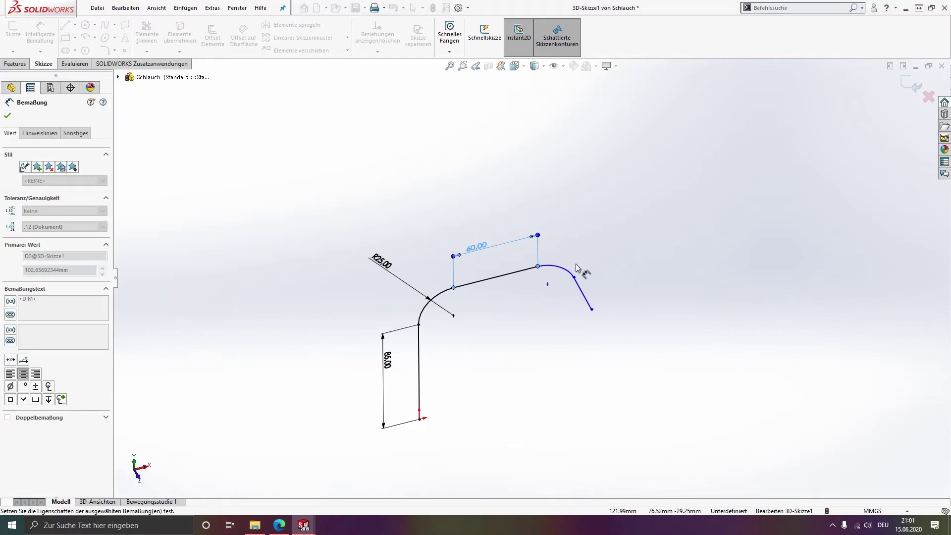
- Dimension the second arc's radius as 25 mm and the final Z-direction line's length as 40 mm
left_click(564, 270)
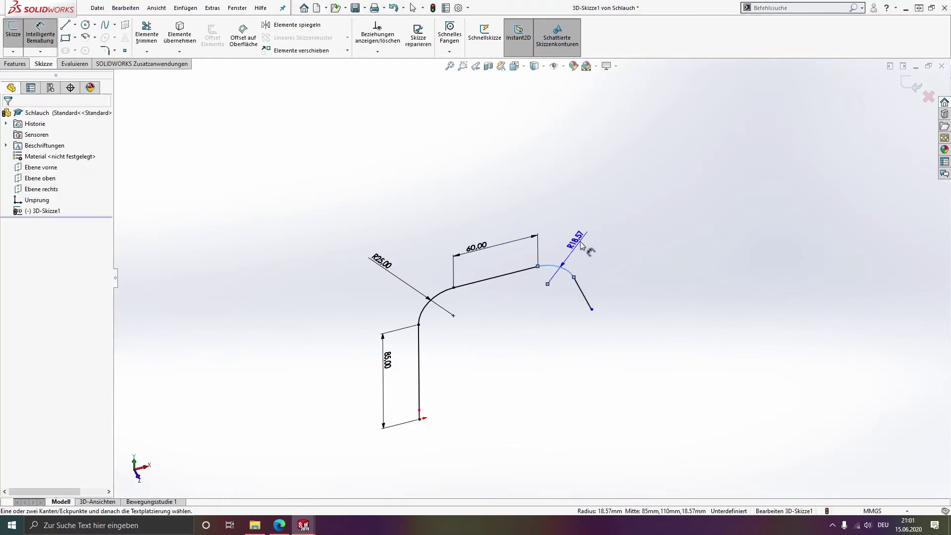
left_click(583, 247)
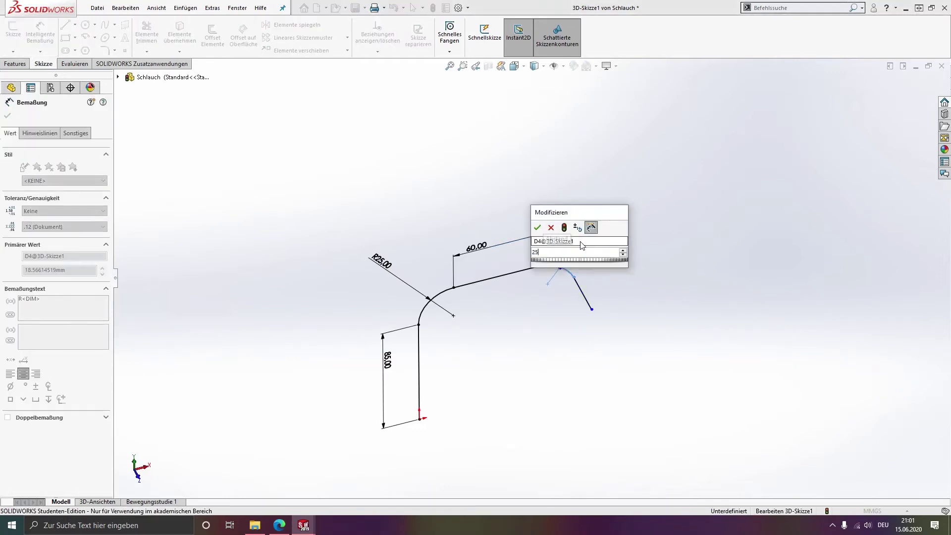
key("Return")
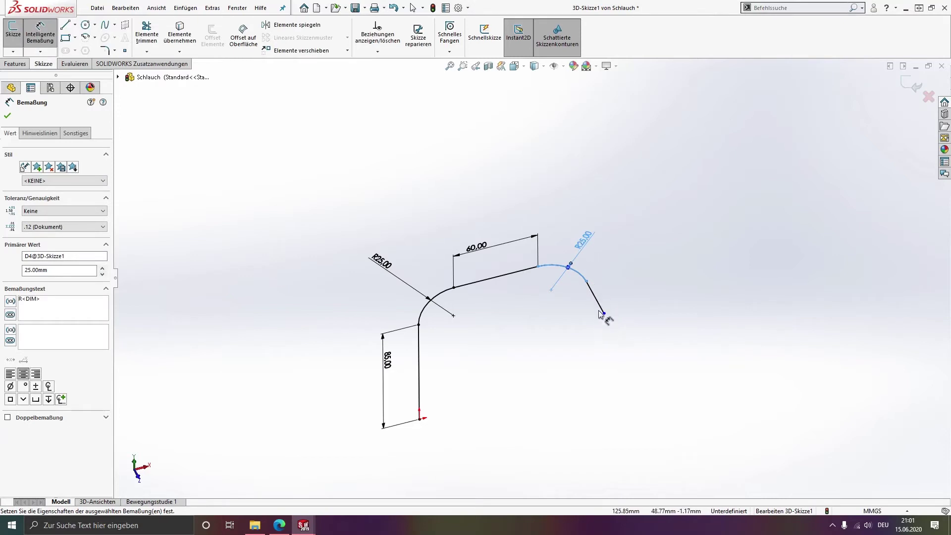
left_click(601, 308)
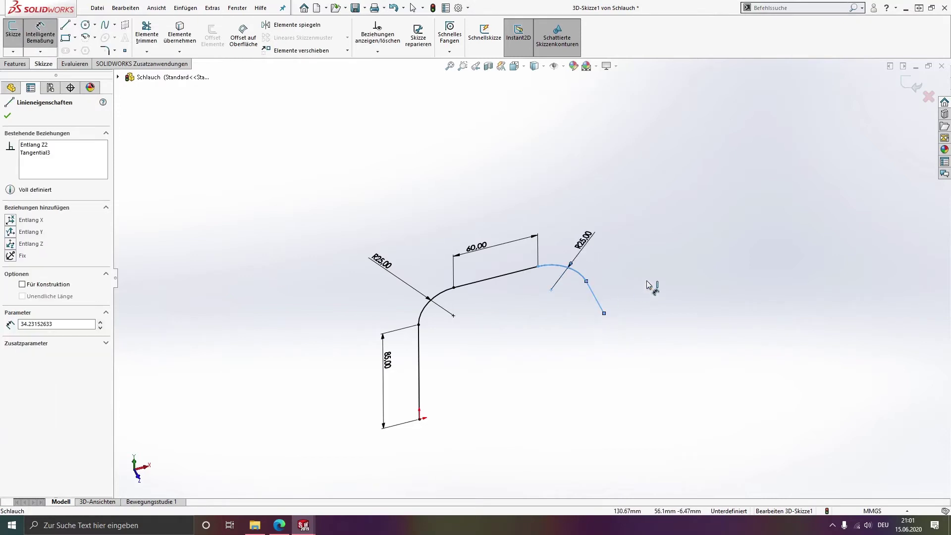
left_click(641, 314)
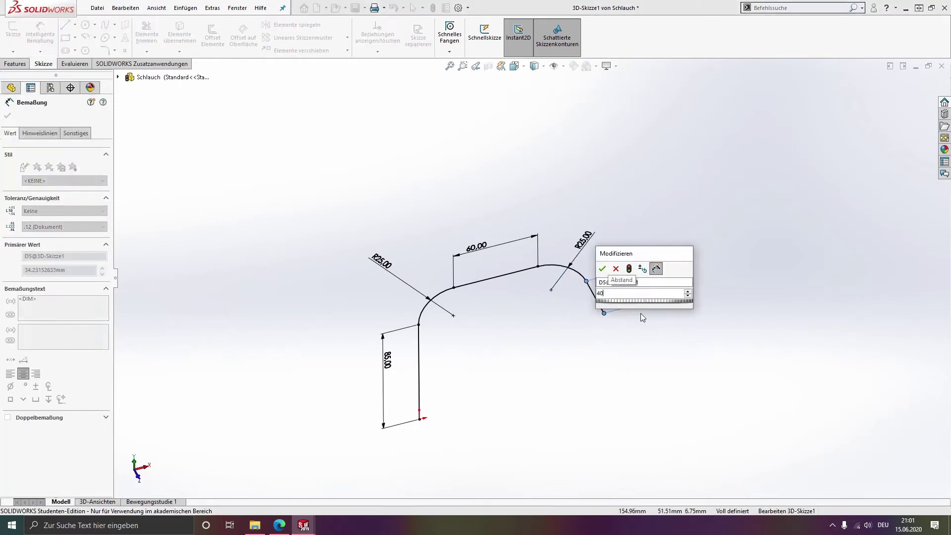
key("Return")
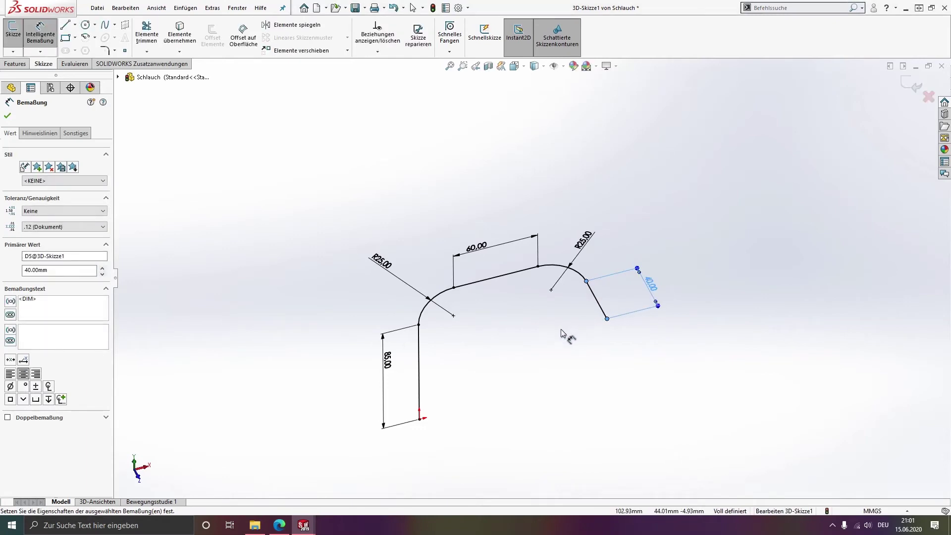
key("Escape")
mouse_move(555, 359)
middle_mouse_down()
mouse_move(554, 327)
mouse_move(618, 281)
mouse_move(584, 350)
mouse_move(550, 284)
mouse_move(539, 361)
mouse_move(535, 350)
middle_mouse_up()
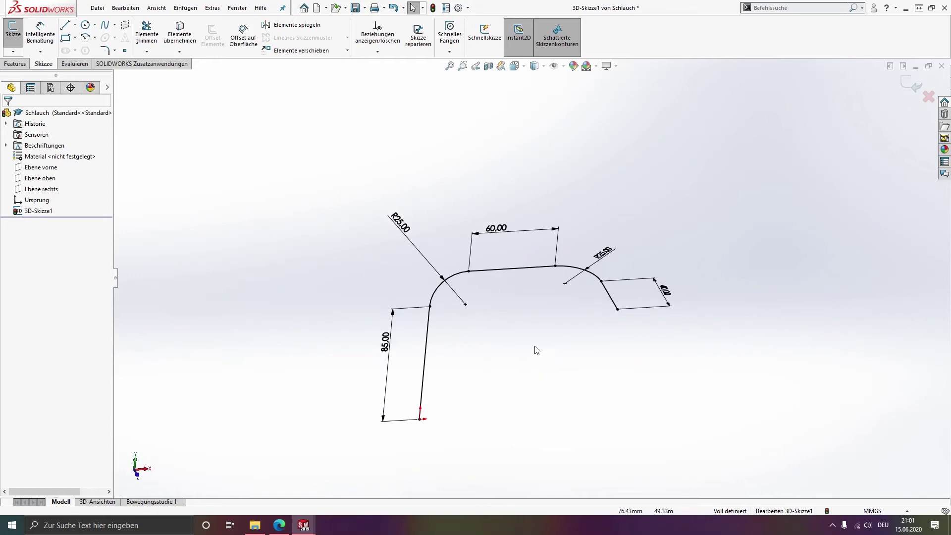
- Set up a swept boss with a circular profile of 10 mm diameter along the 3D sketch path
left_click(15, 64)
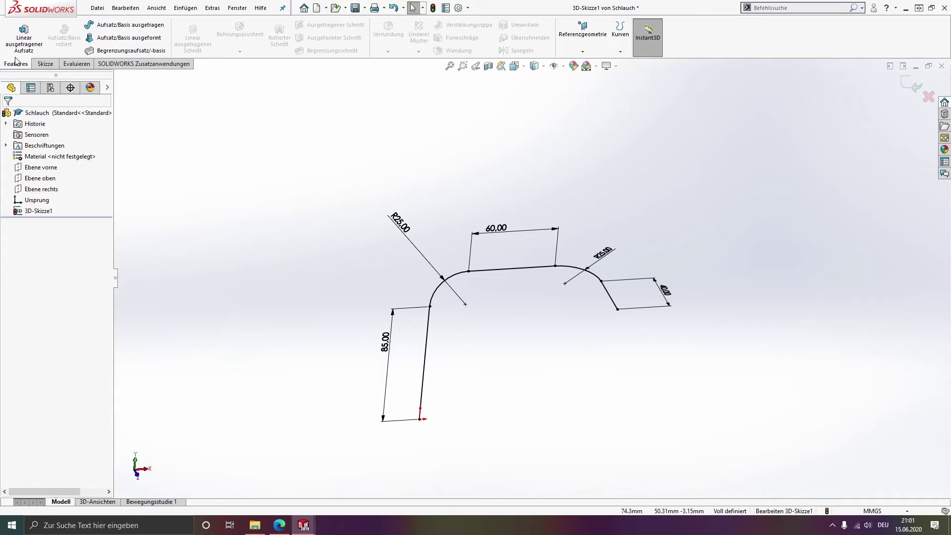
left_click(124, 26)
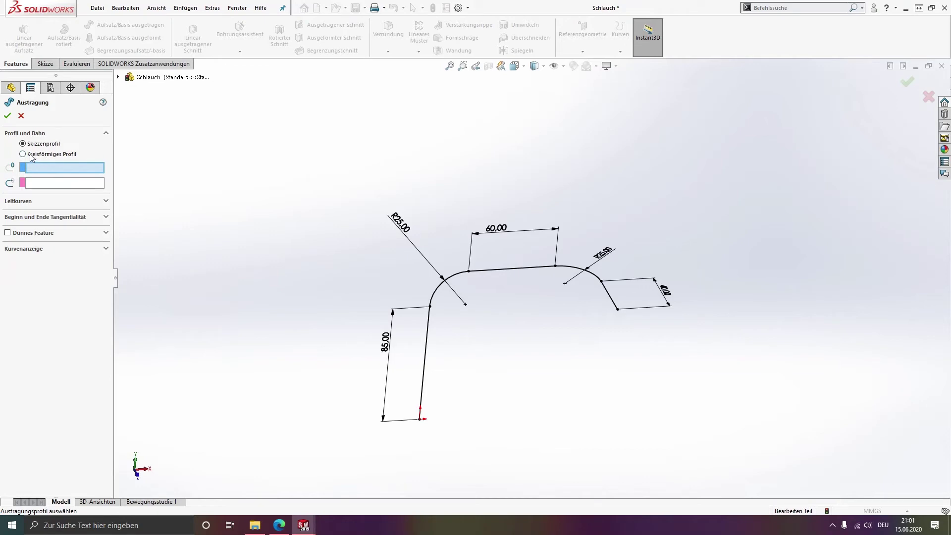
left_click(23, 154)
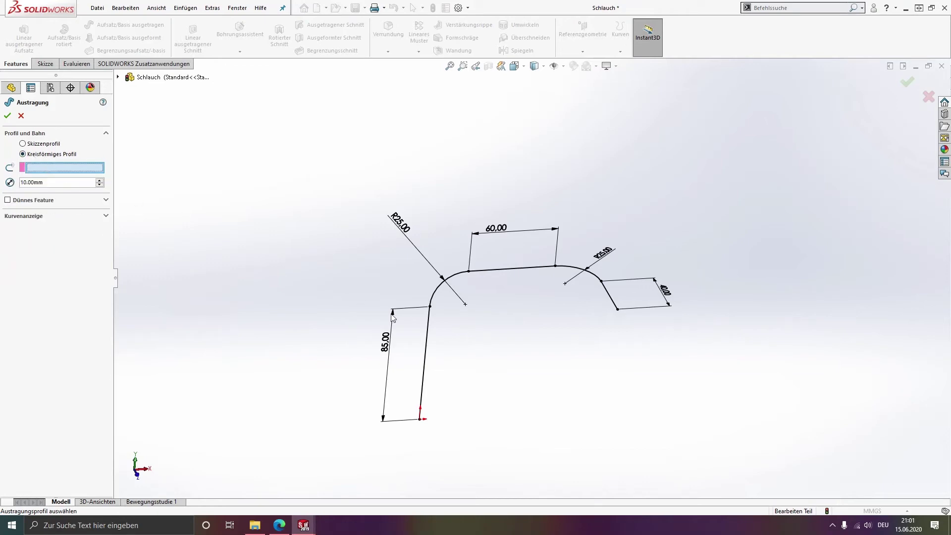
left_click(427, 327)
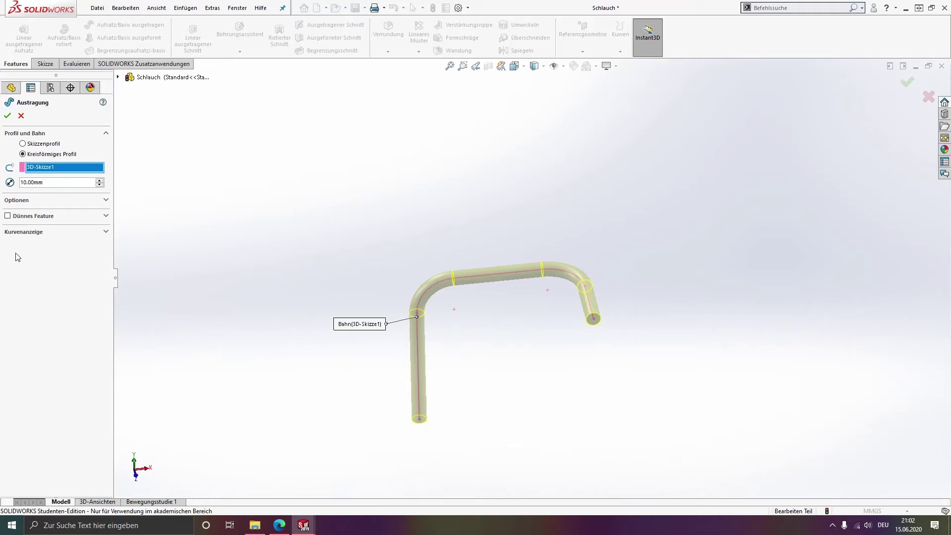
- Make the sweep a one-direction thin feature with a 1 mm wall, reverse the thickness to the inside, and finish it
left_click(8, 216)
scroll(601, 323, "down", 10)
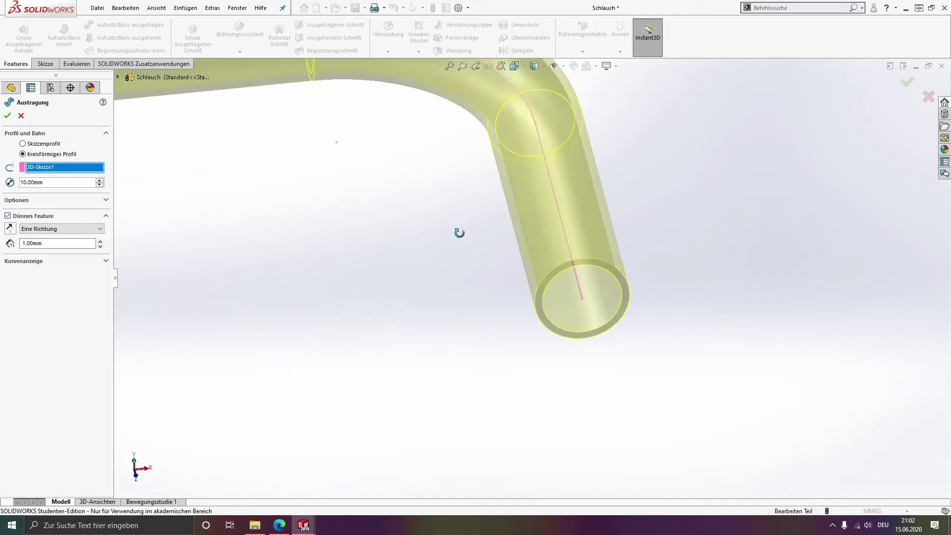
scroll(455, 207, "up", 8)
scroll(454, 142, "down", 4)
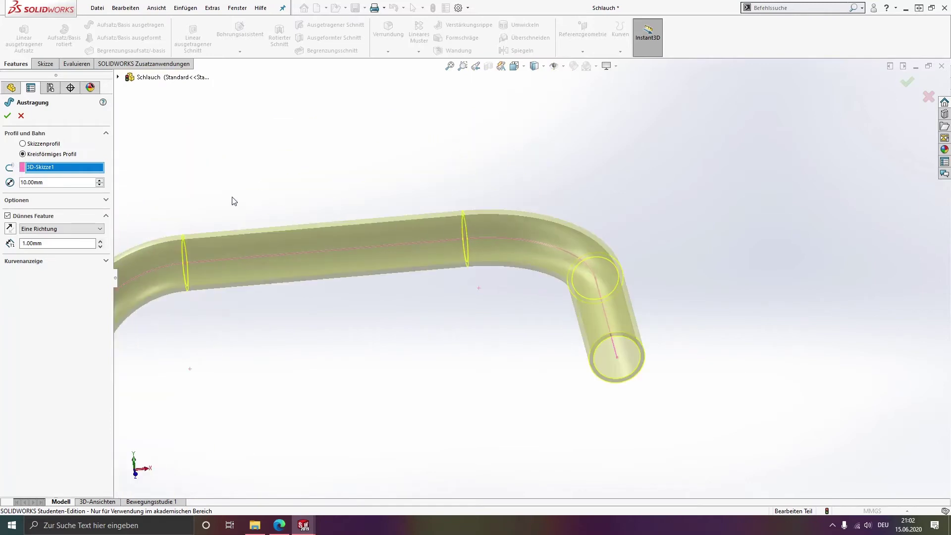
left_click(9, 229)
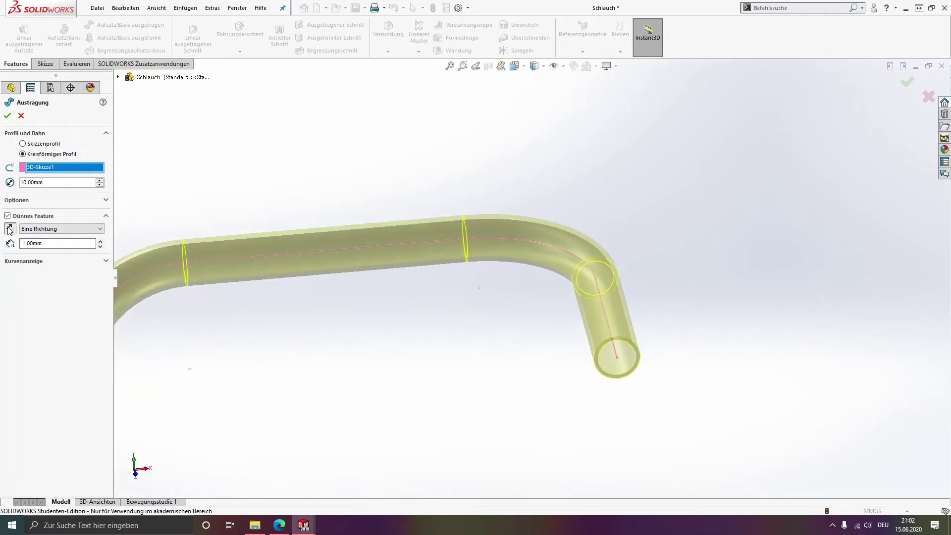
scroll(589, 299, "down", 3)
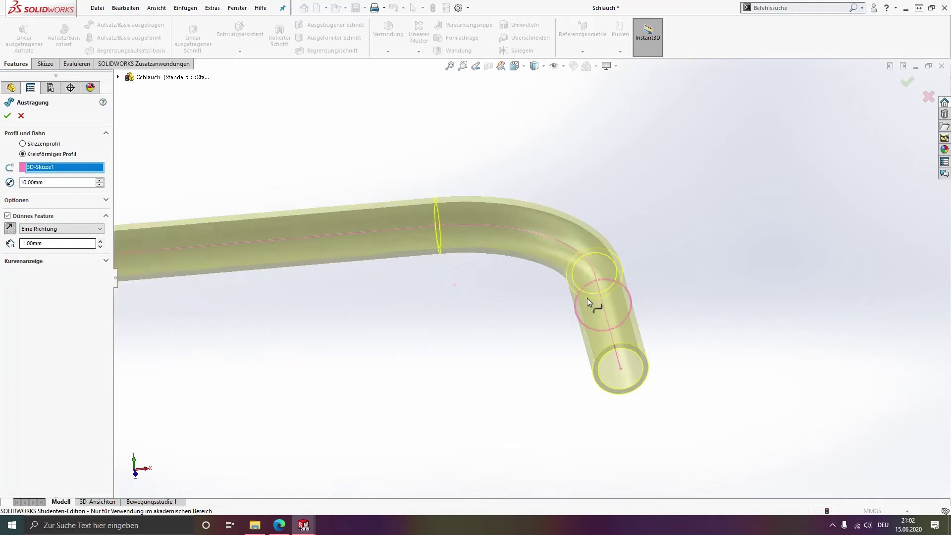
left_click(10, 229)
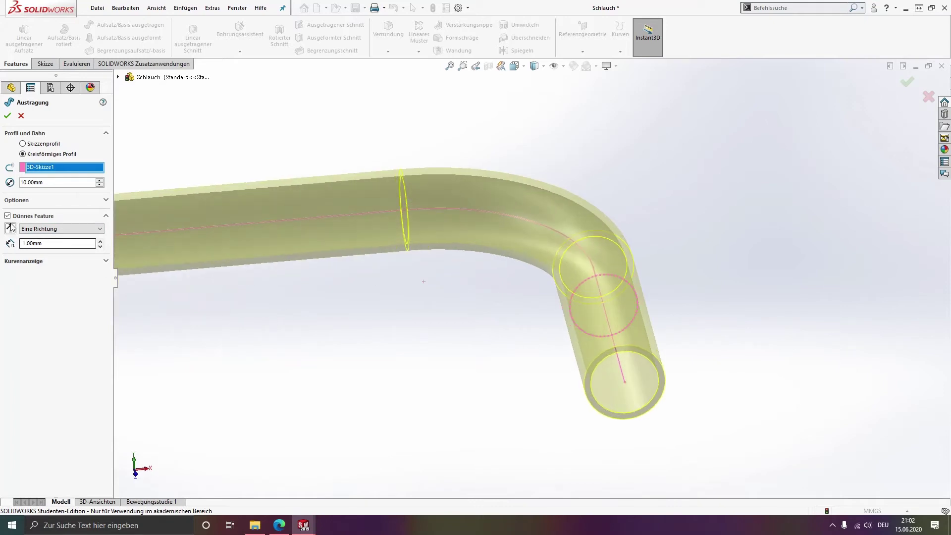
left_click(10, 229)
scroll(626, 342, "up", 5)
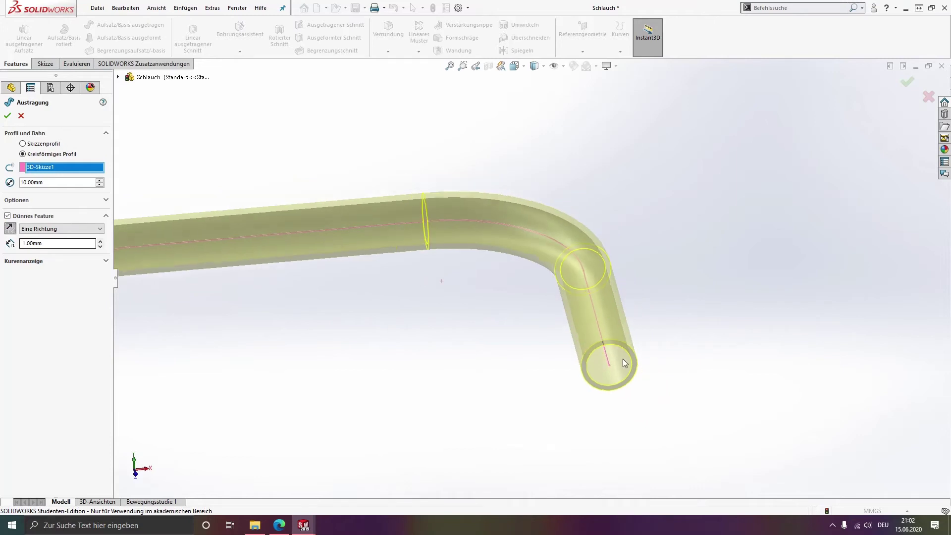
middle_click_drag(556, 344, 513, 328)
scroll(515, 330, "up", 3)
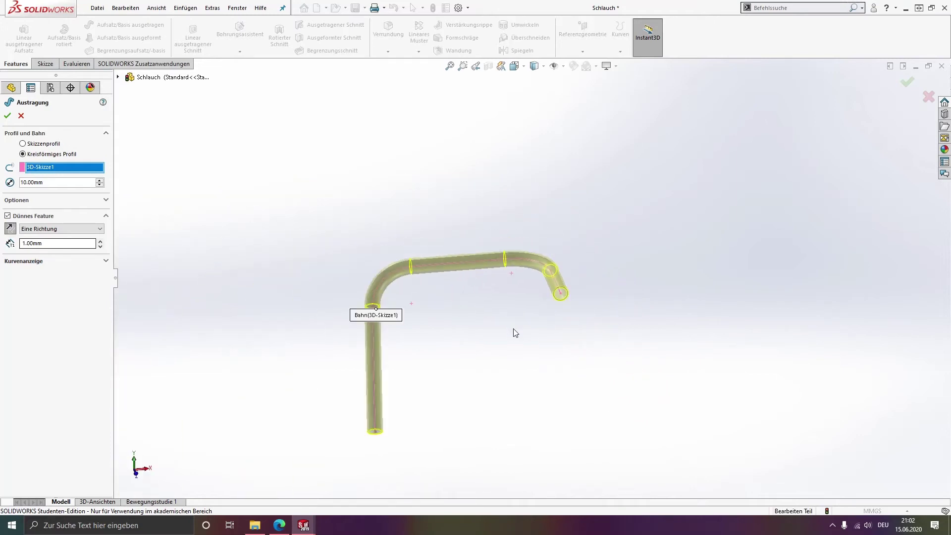
left_click(7, 117)
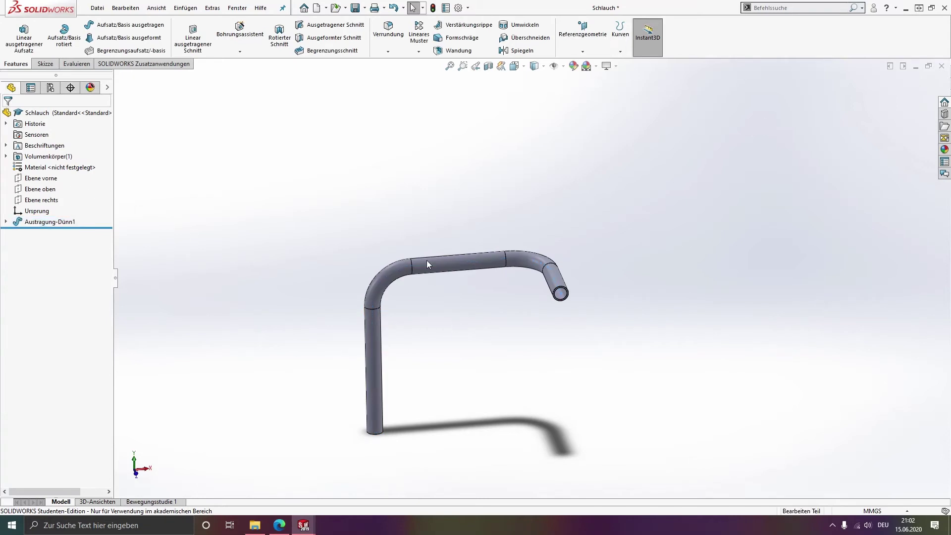
- Assign the plastic material PVC 0.007 plastifiziert to the hose and save the part
right_click(38, 169)
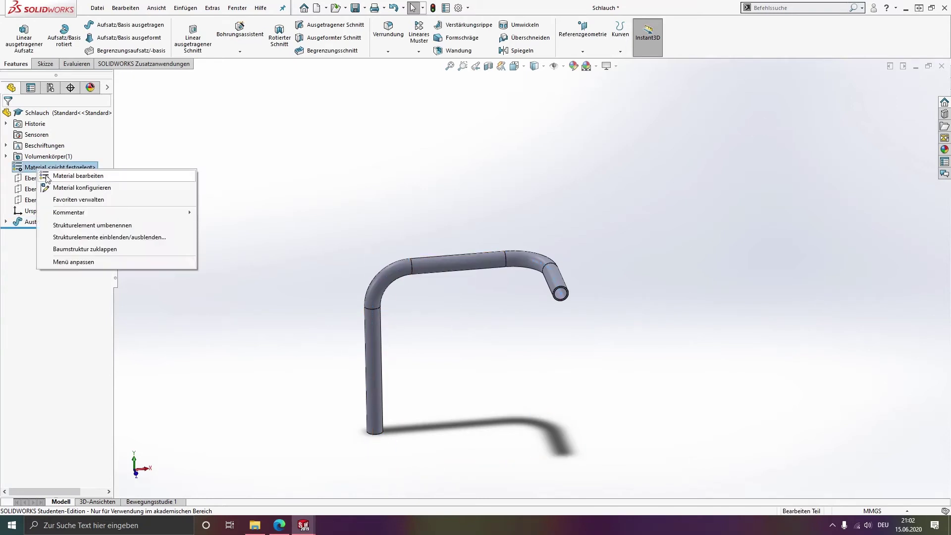
key("Escape")
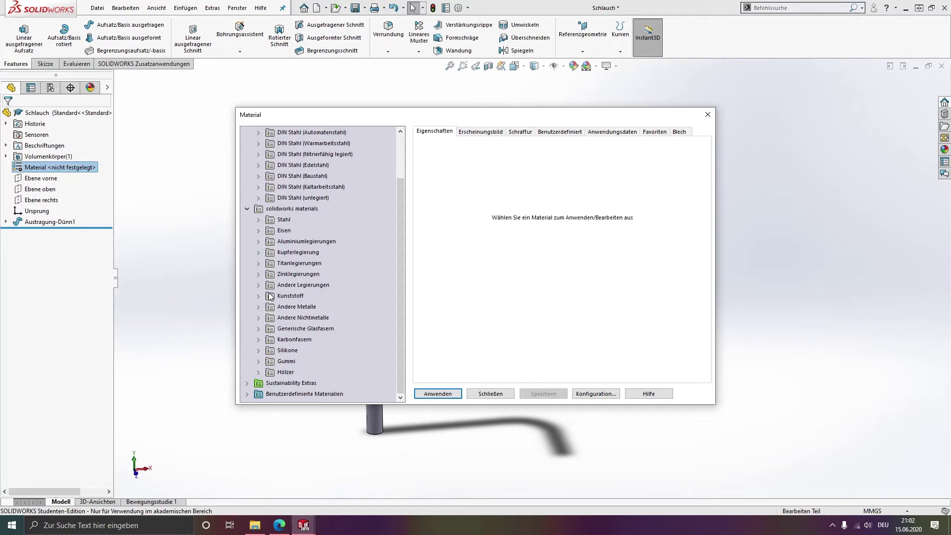
double_click(271, 297)
scroll(309, 305, "down", 7)
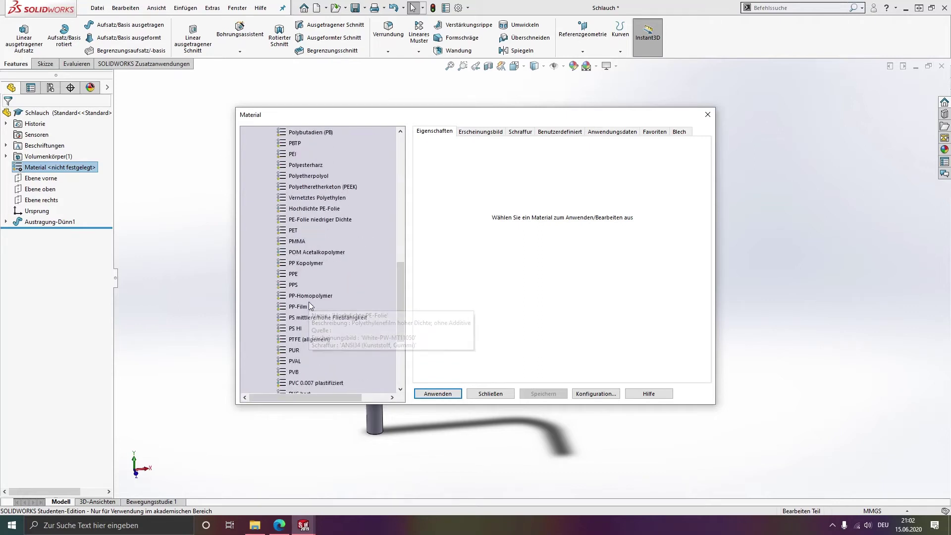
left_click(300, 349)
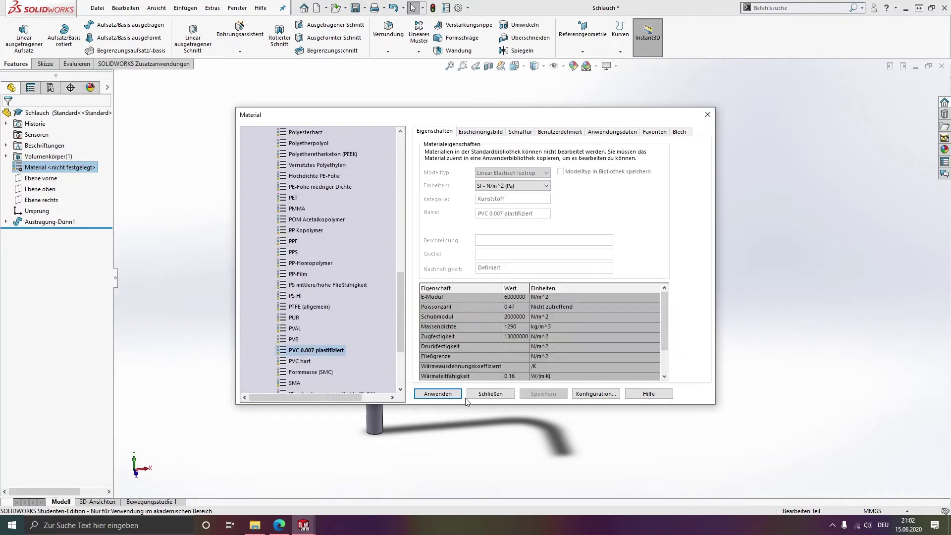
left_click(460, 396)
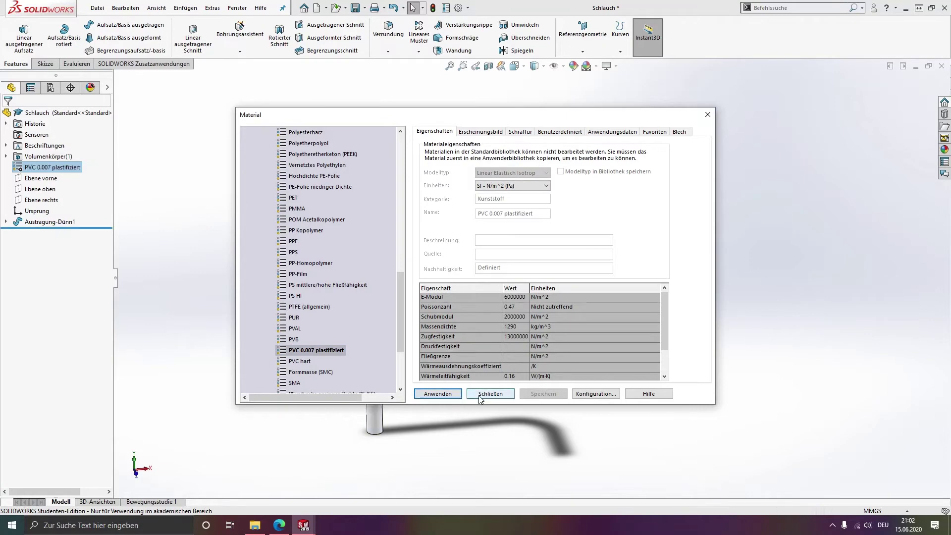
left_click(480, 396)
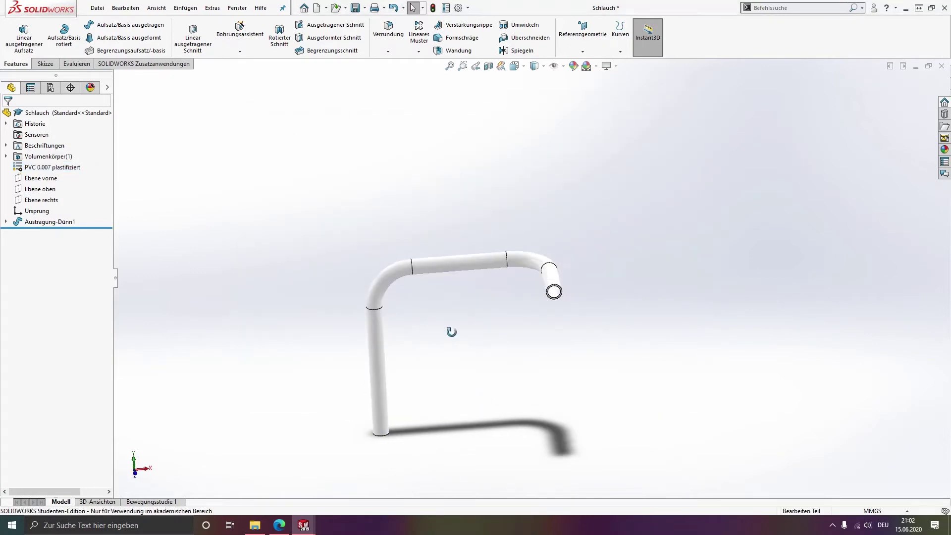
middle_click_drag(451, 332, 473, 329)
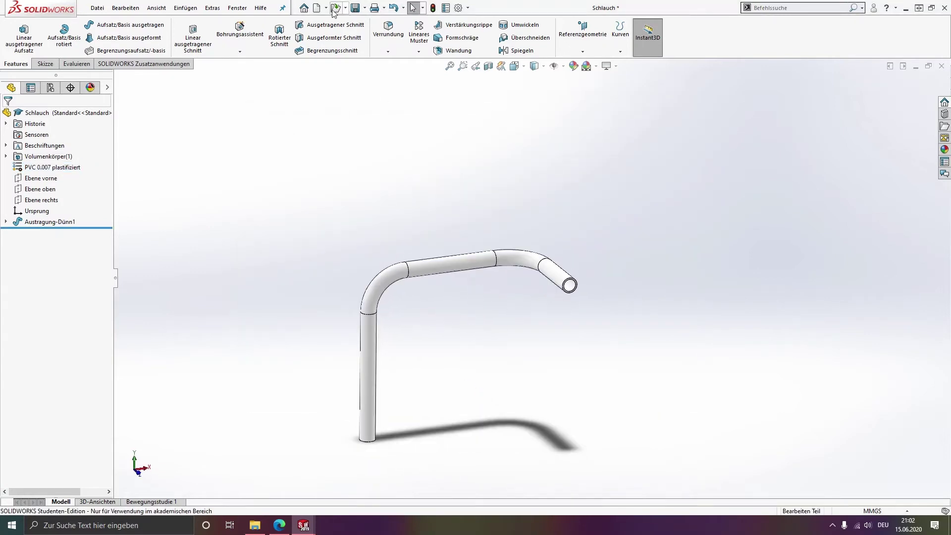
left_click(355, 7)
- Create a new part document and save it as Stopfen in the 3D-Objekte folder
left_click(316, 7)
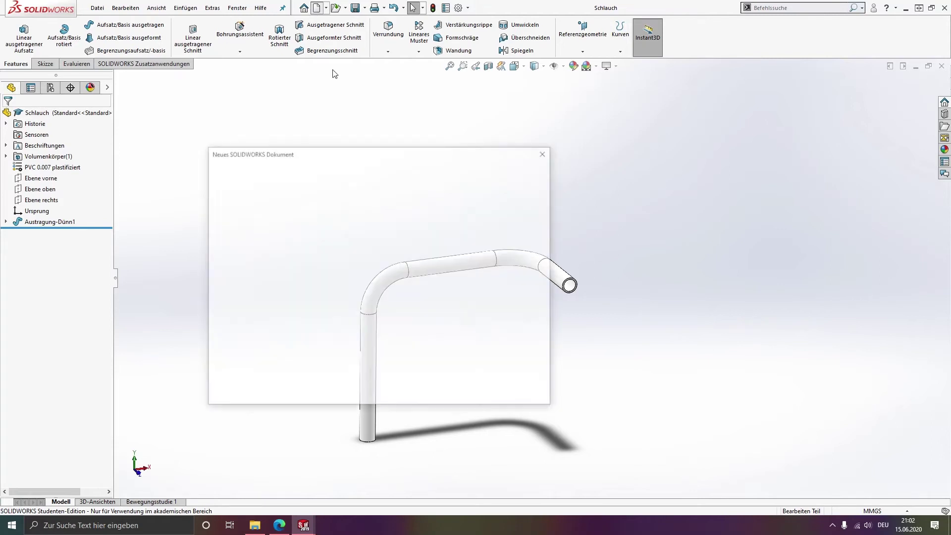
left_click(425, 388)
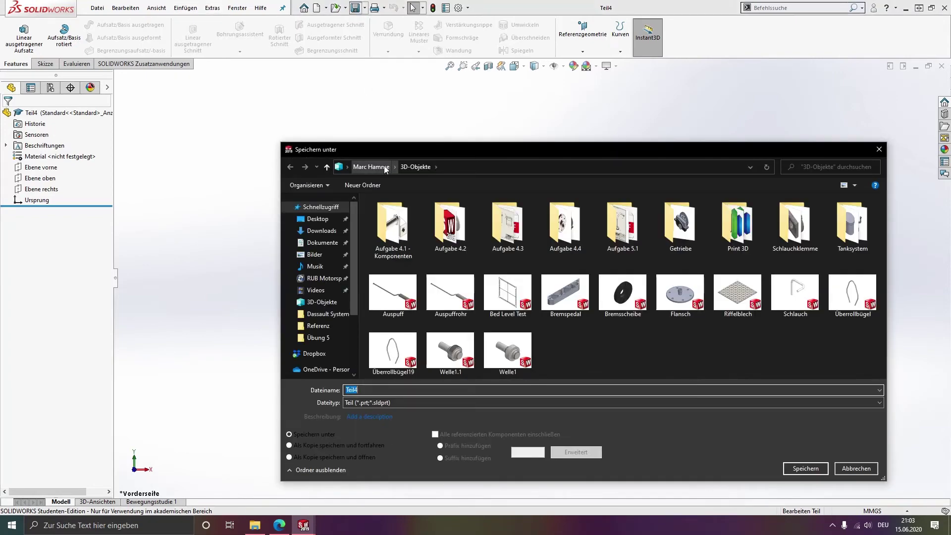
type("Stopfen")
key("Return")
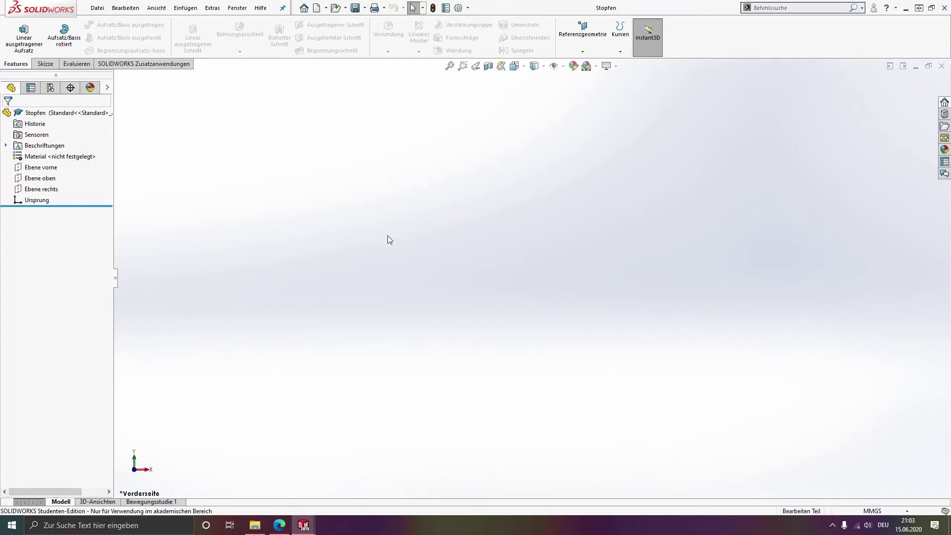
- On the front plane, sketch the plug's flange from the origin, about 29.6 mm wide and 6.7 mm high, with an outer stem line and two barbs
left_click(44, 169)
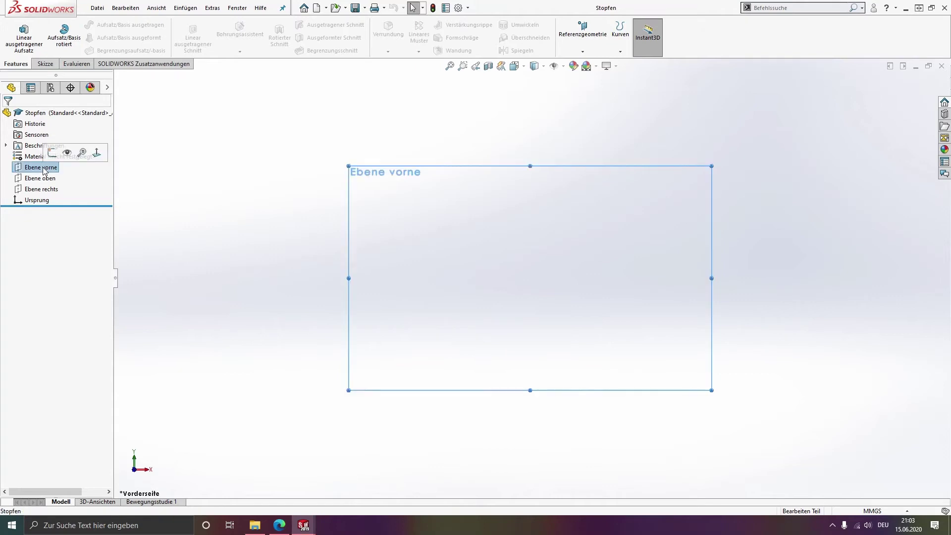
left_click(51, 153)
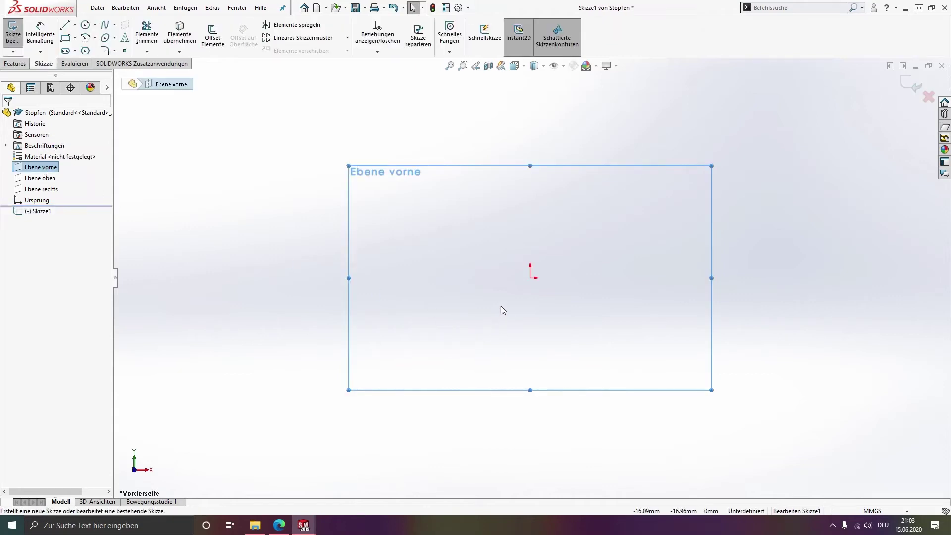
key("l")
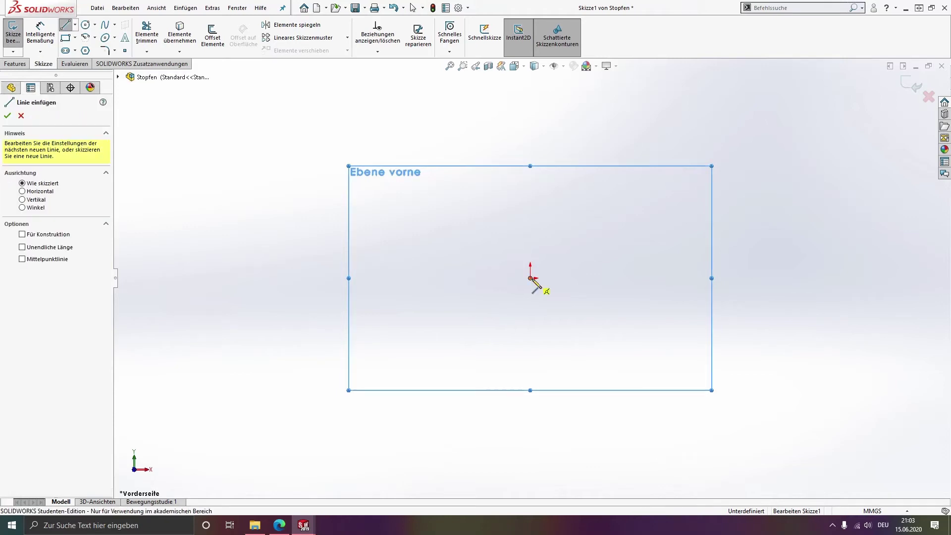
left_click(532, 278)
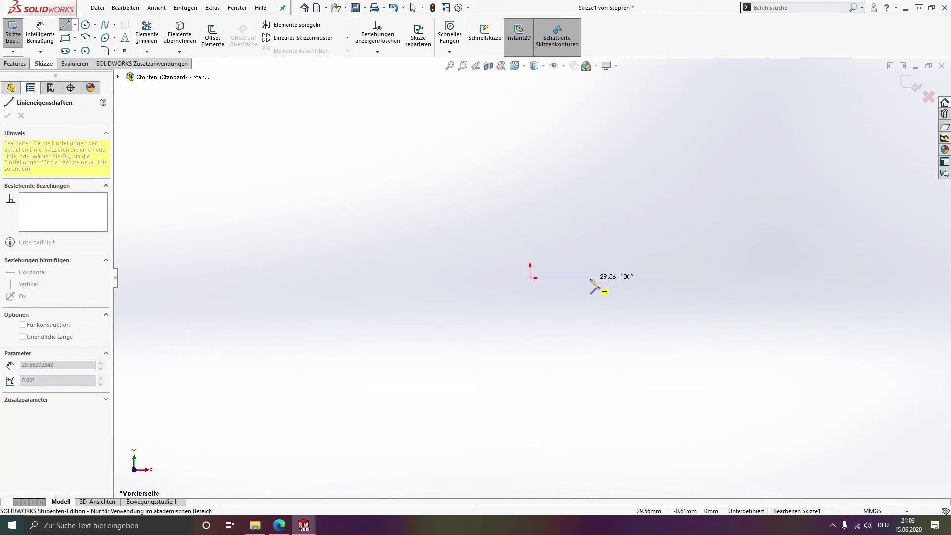
left_click(591, 278)
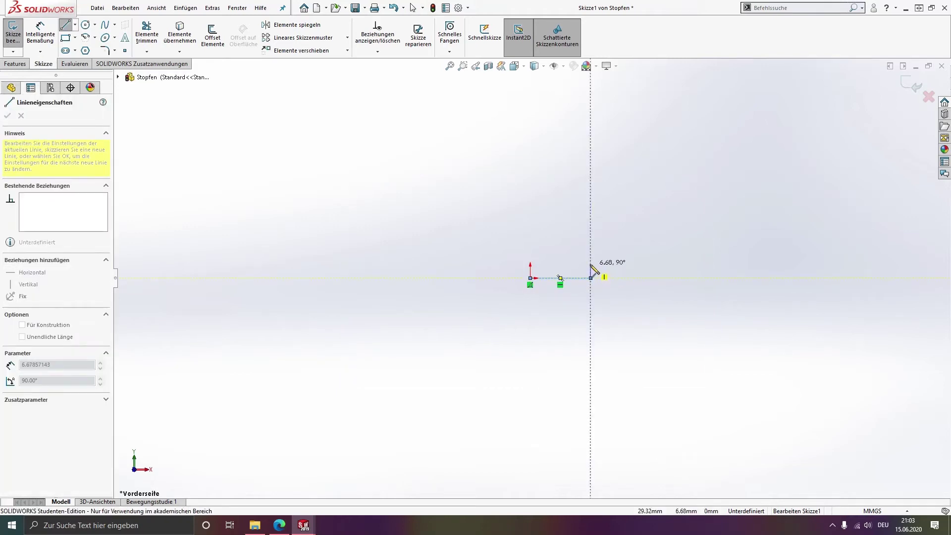
left_click(592, 265)
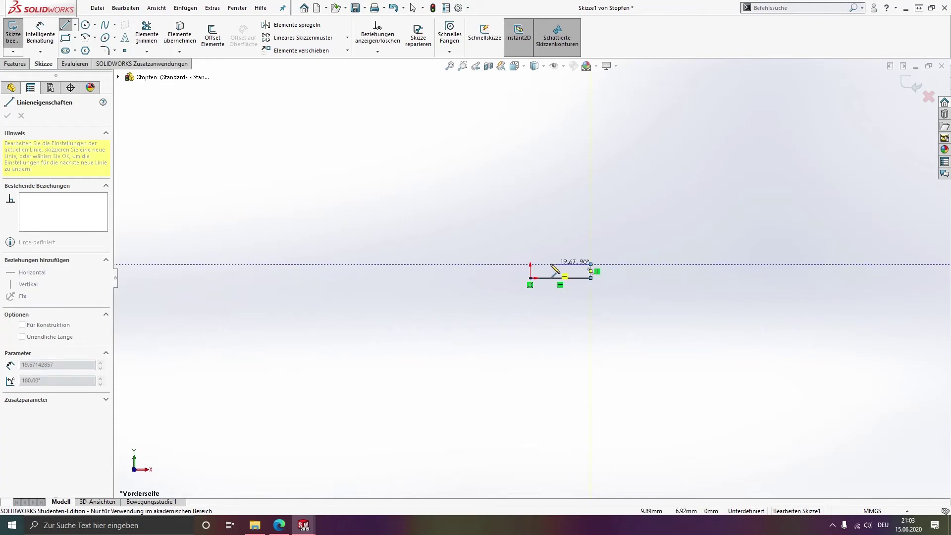
left_click(551, 264)
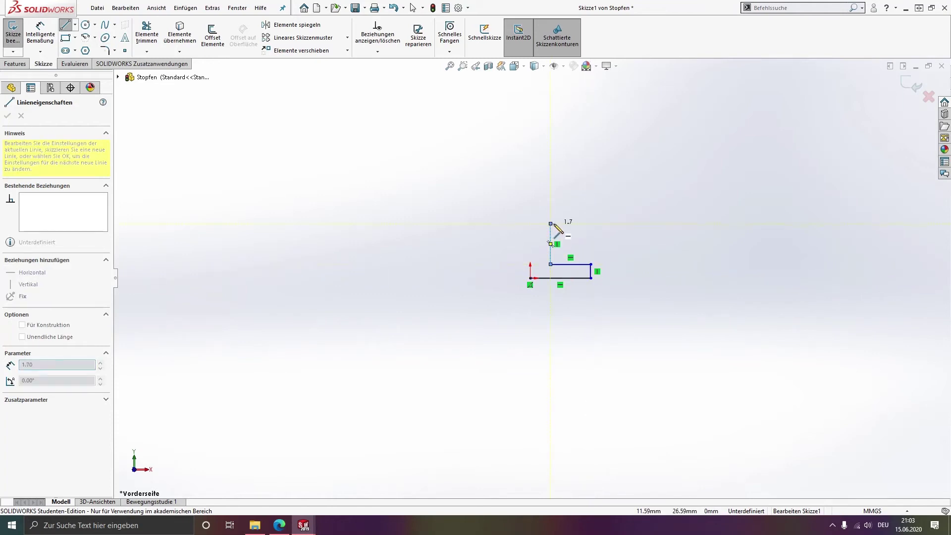
left_click(551, 224)
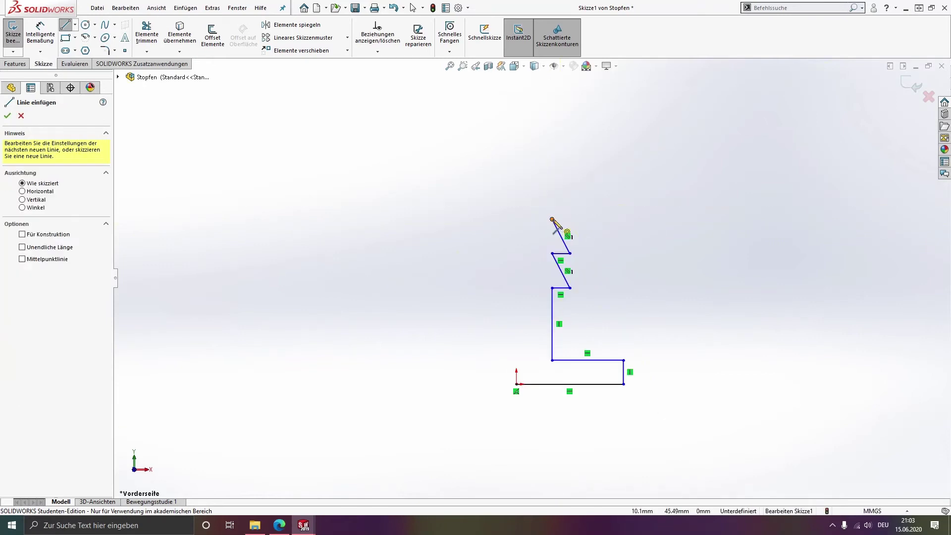
- Close the plug profile with a short horizontal top edge, a vertical inner stem line down to flange height, and lines back to the origin
left_click(552, 220)
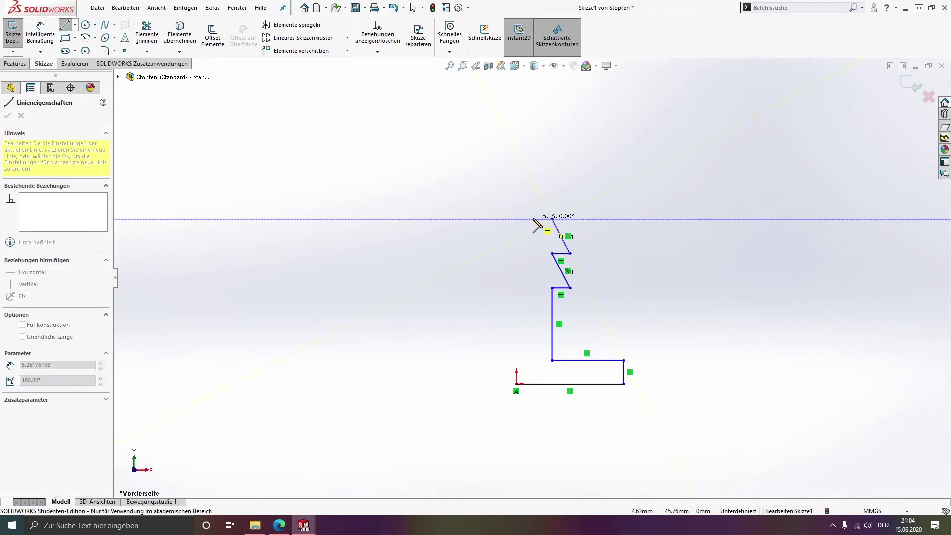
left_click(533, 220)
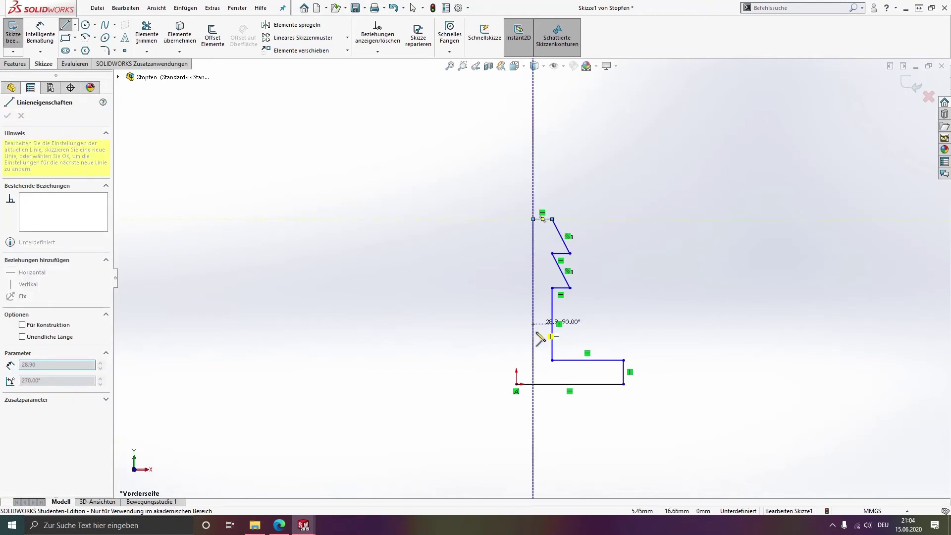
left_click(534, 360)
left_click(517, 360)
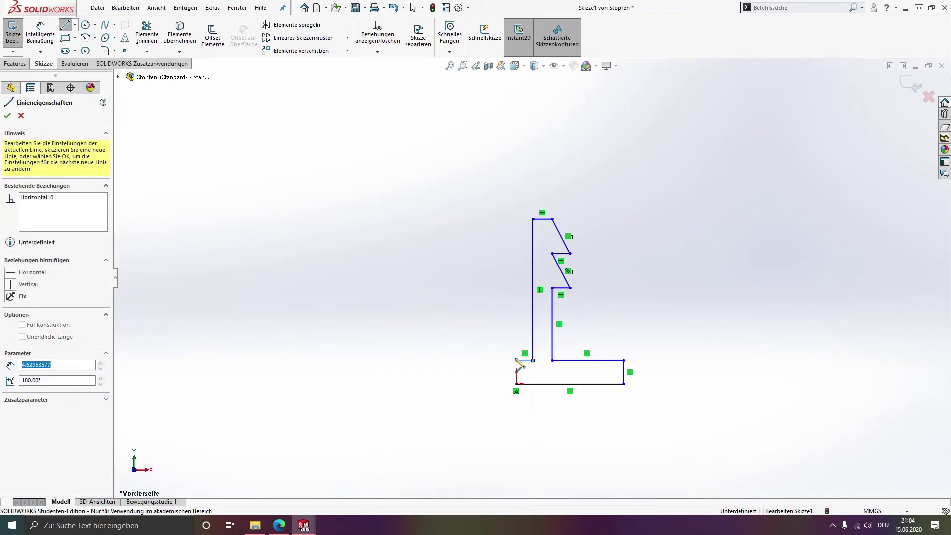
left_click(517, 385)
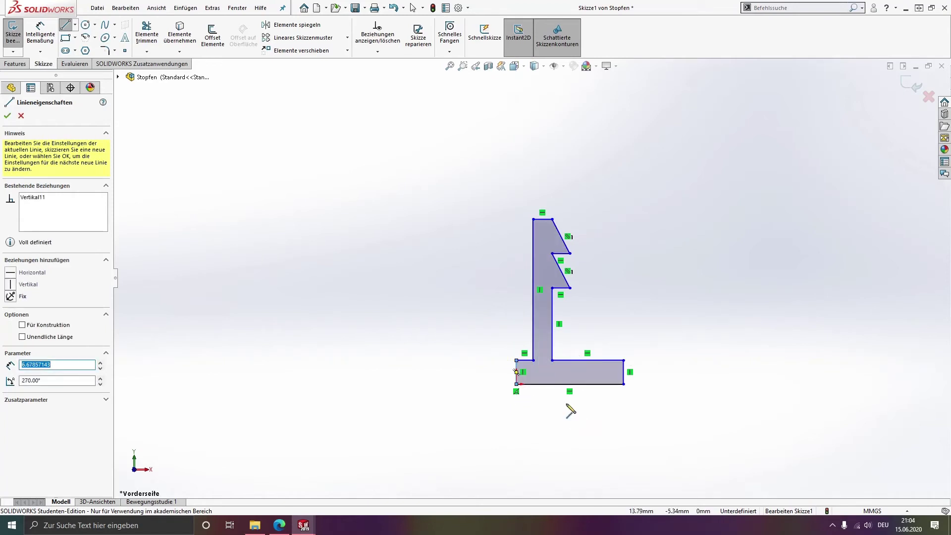
- Dimension the flange thickness between its upper and lower edges as 2 mm
left_click(40, 35)
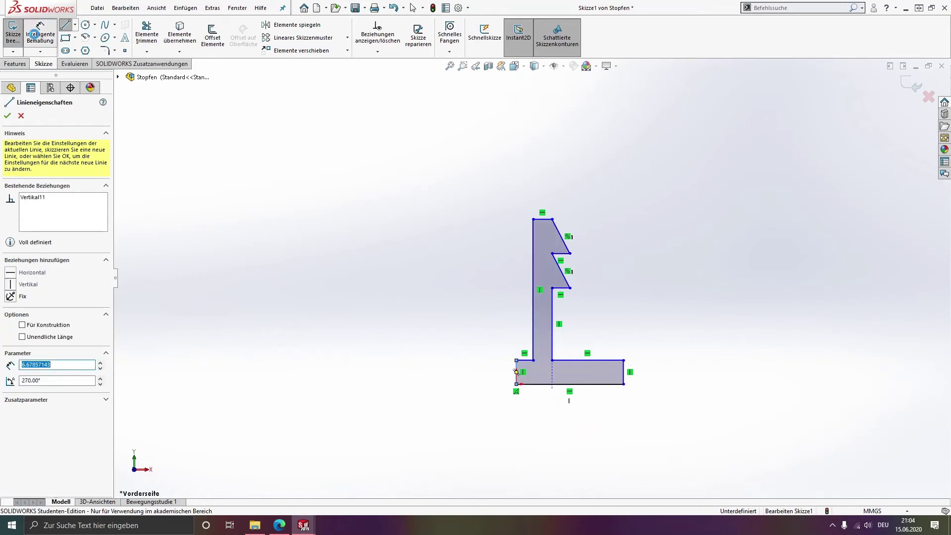
left_click(612, 361)
left_click(614, 384)
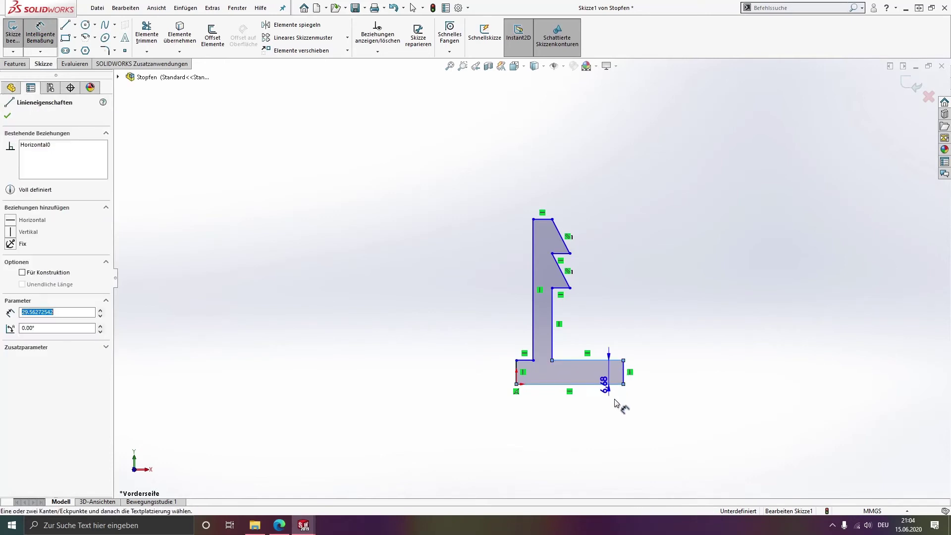
left_click(619, 426)
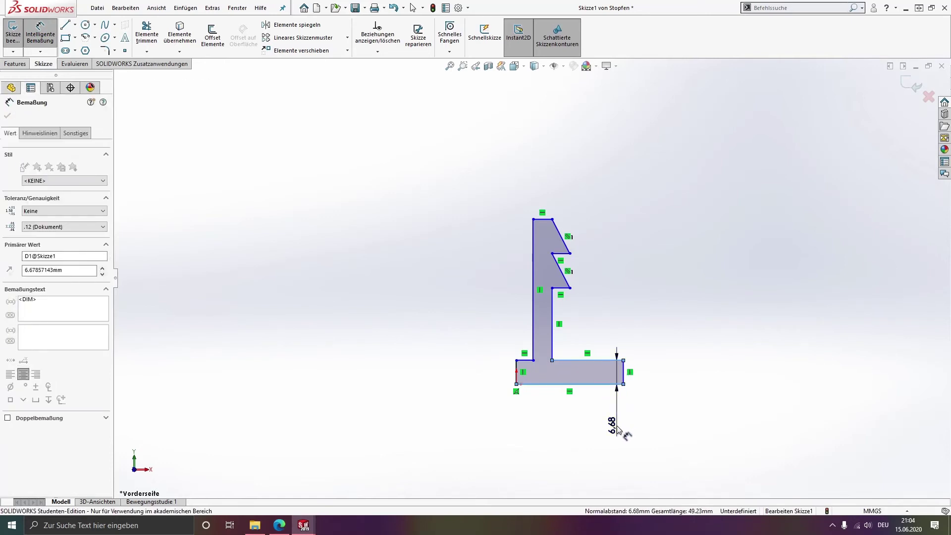
type("2")
key("Return")
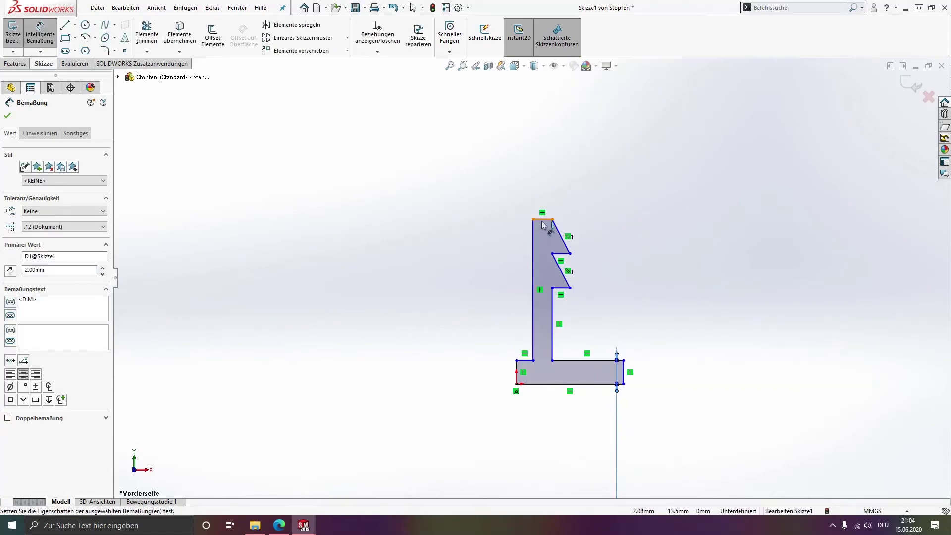
- Dimension the plug's total height from the flange's lower edge to the stem's top edge as 14 mm
left_click(614, 388)
left_click(610, 385)
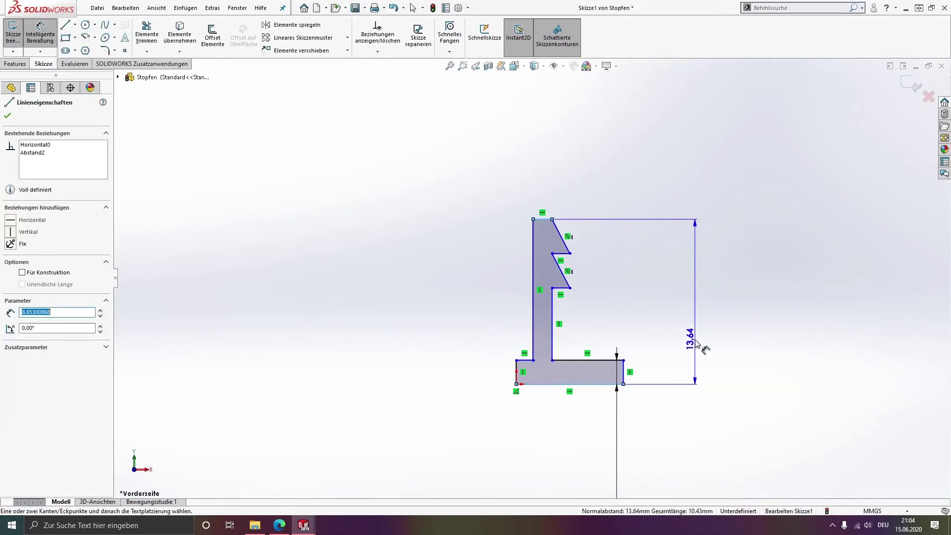
left_click(696, 341)
left_click(695, 340)
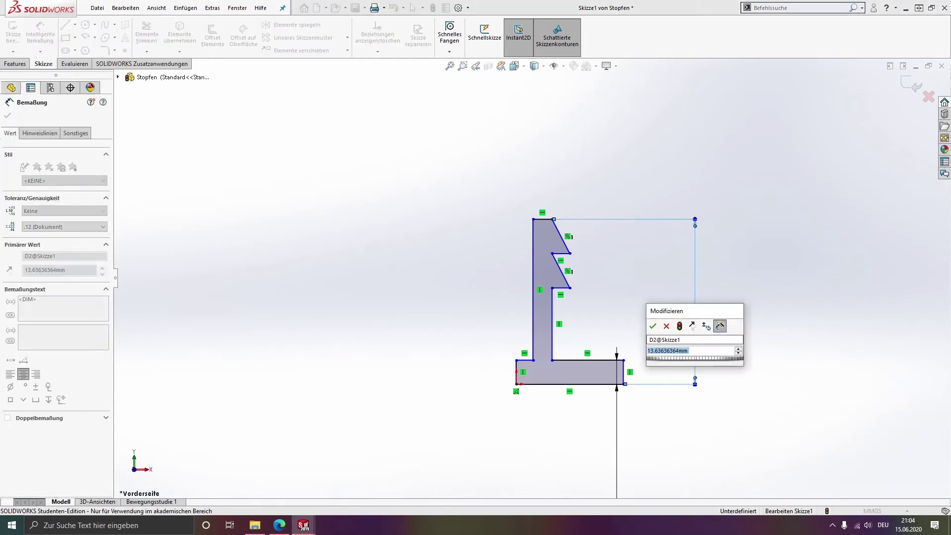
type("10")
key("Return")
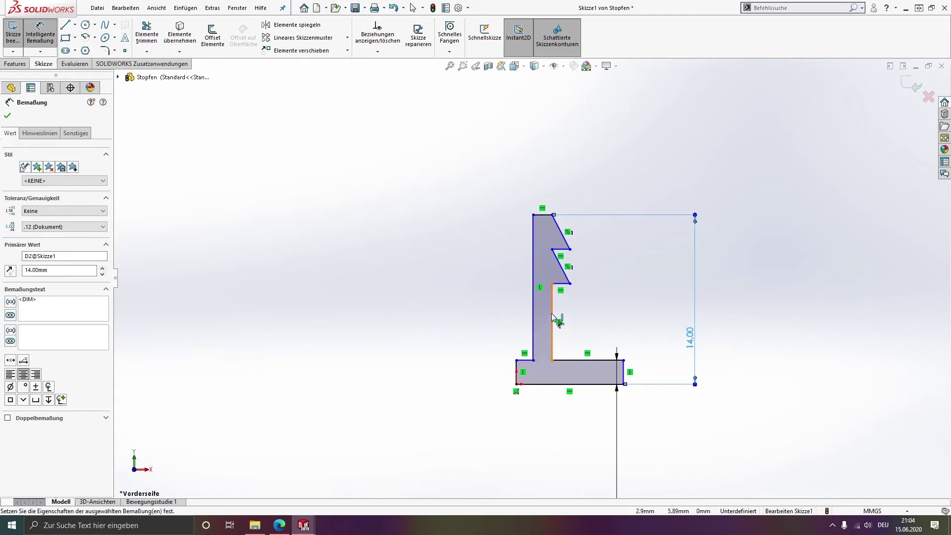
- Move the flange thickness dimension closer to the profile
key("Escape")
scroll(678, 395, "up", 4)
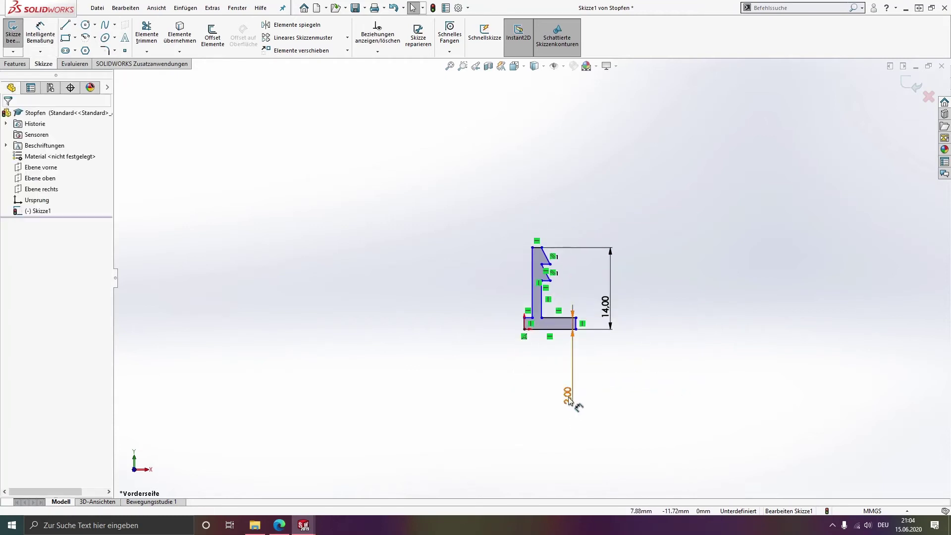
left_click_drag(569, 401, 570, 358)
scroll(571, 344, "down", 1)
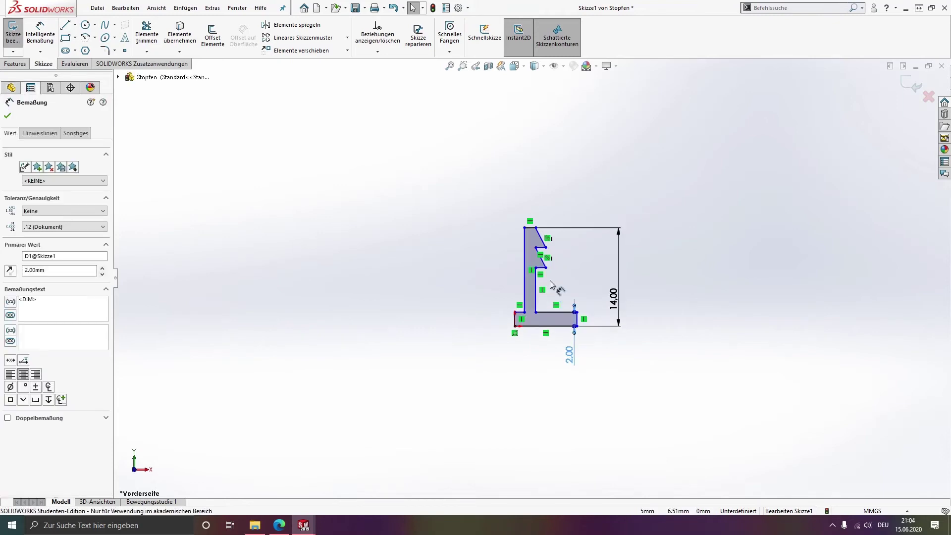
scroll(551, 281, "down", 2)
middle_click_drag(587, 237, 594, 256, "ctrl")
left_click(586, 260)
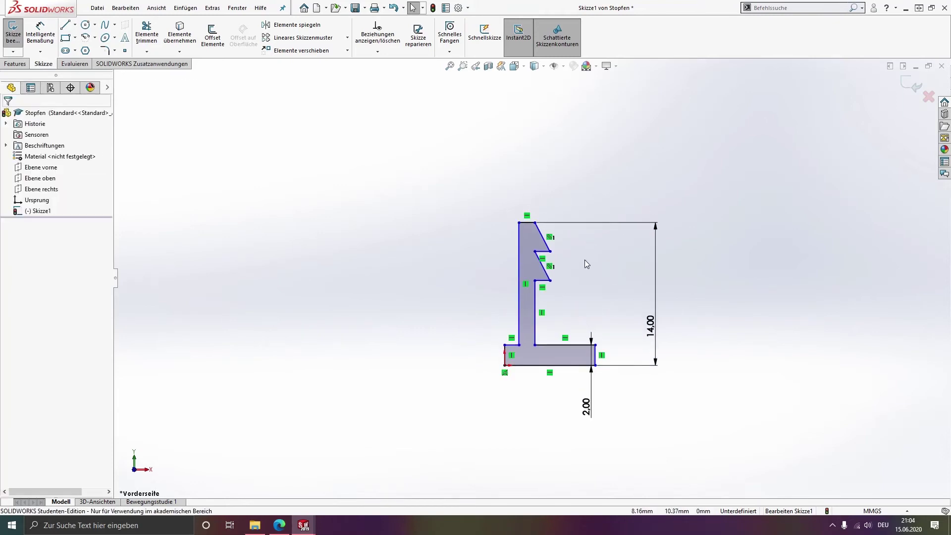
- Draw a vertical centerline through the origin and give it infinite length
left_click(75, 25)
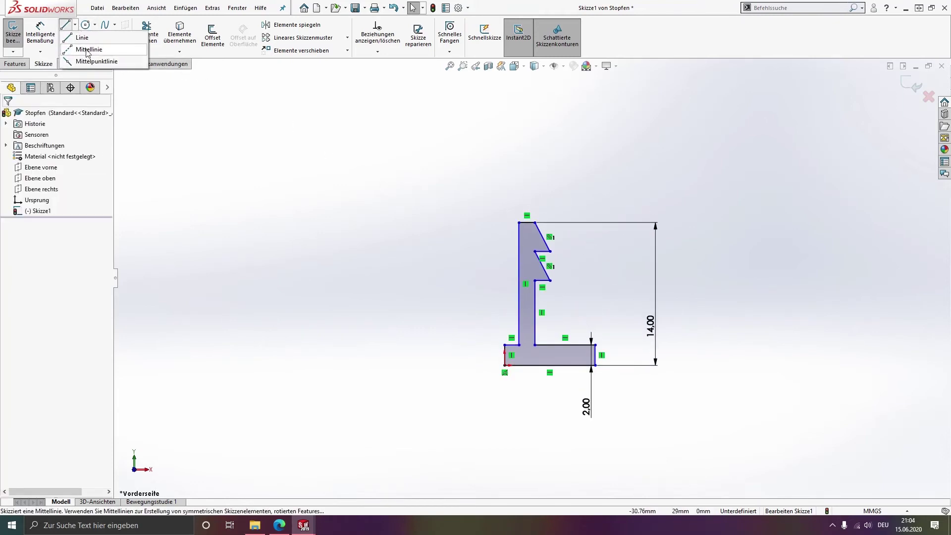
left_click(87, 50)
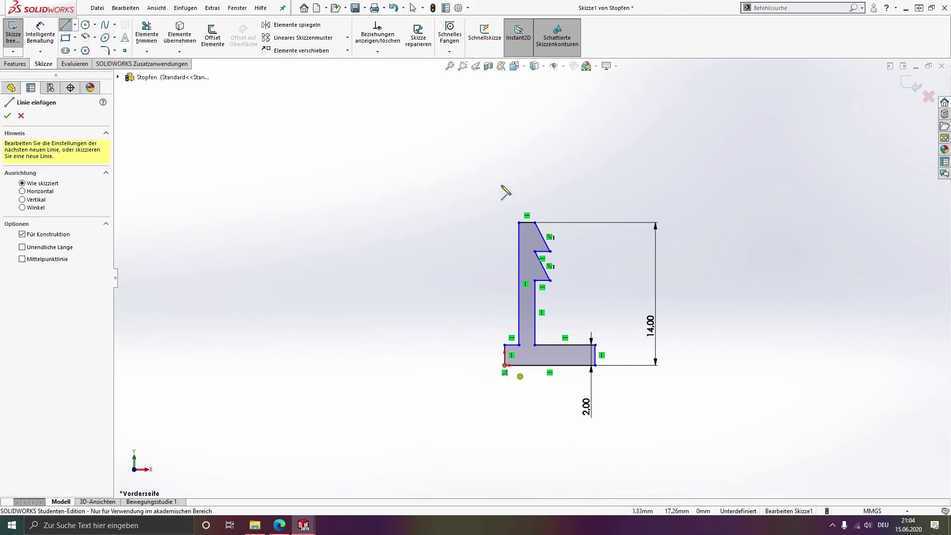
left_click(505, 149)
key("Escape")
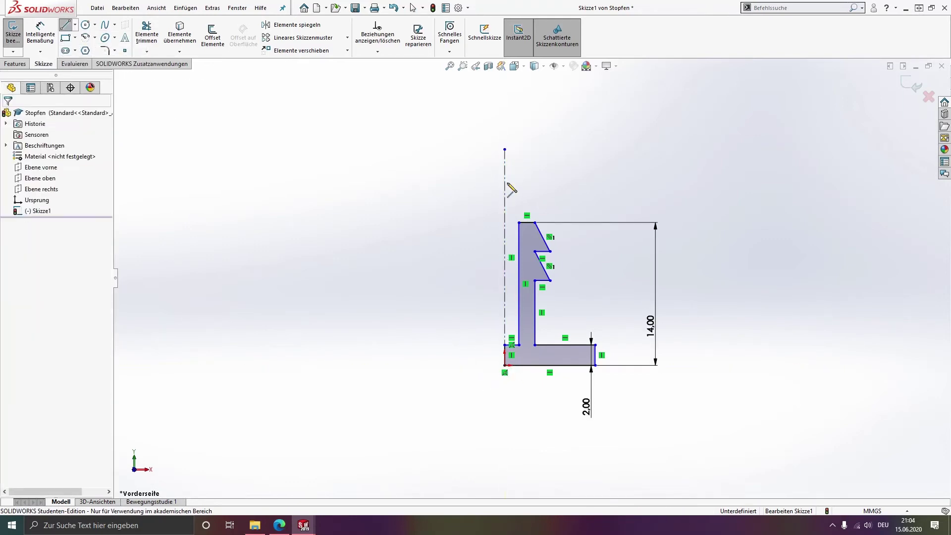
left_click(505, 186)
left_click(53, 285)
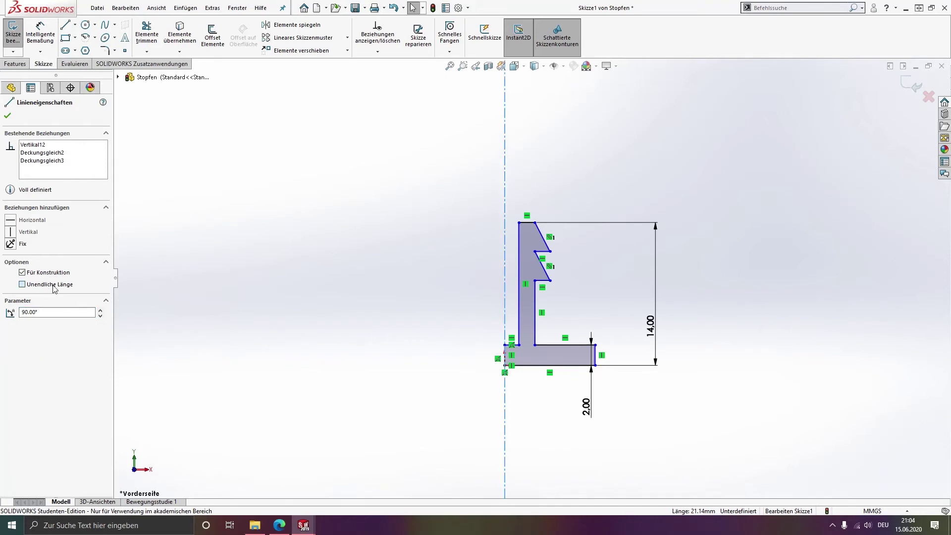
left_click(356, 277)
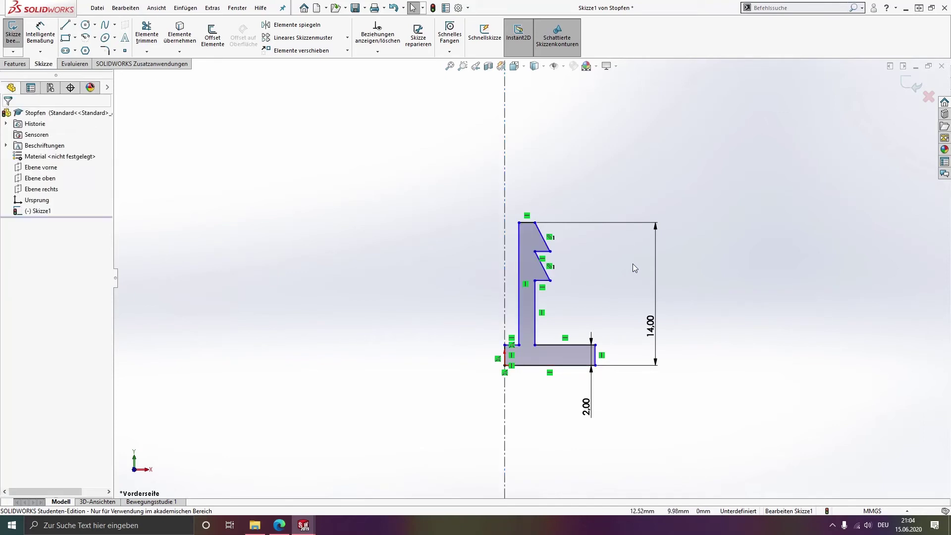
- Dimension the flange's outer edge about the centerline as a 14 mm diameter
left_click(40, 33)
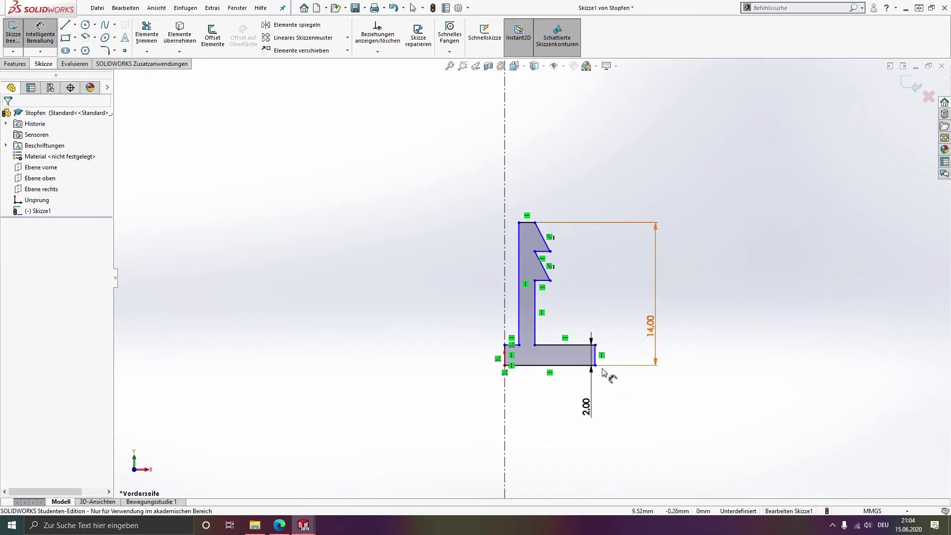
left_click(596, 356)
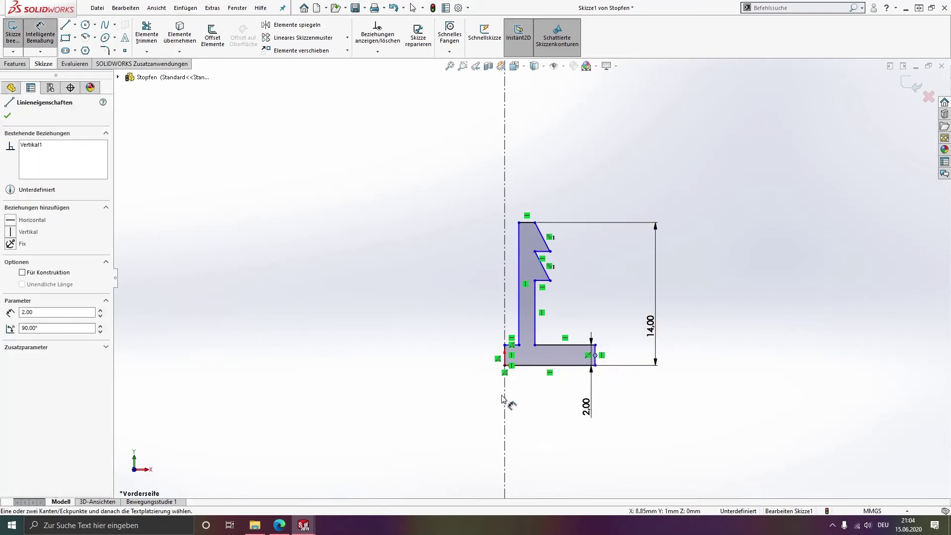
left_click(504, 390)
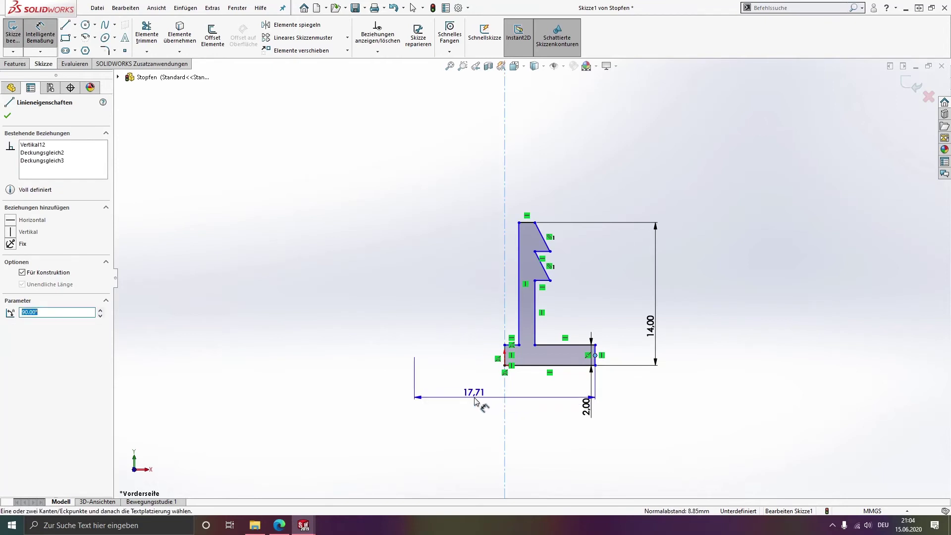
left_click(473, 401)
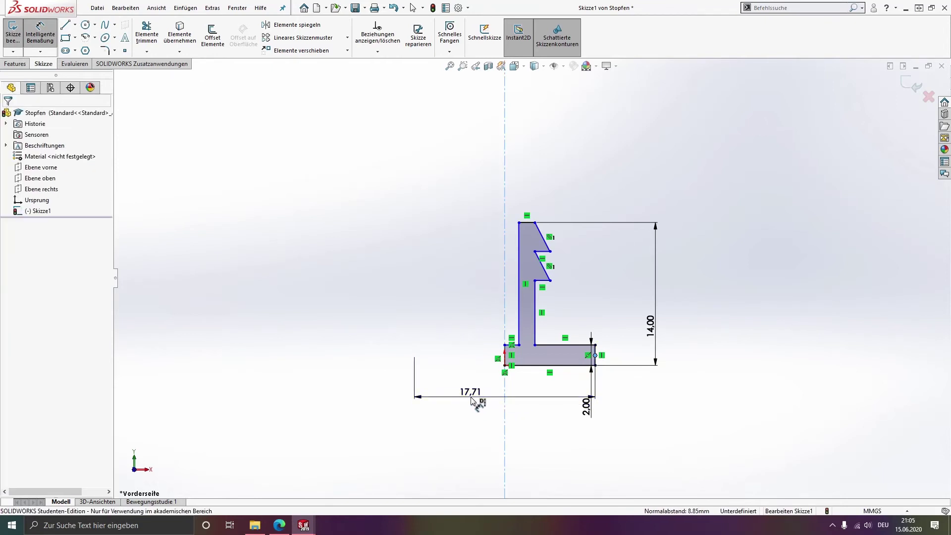
type("18")
key("Return")
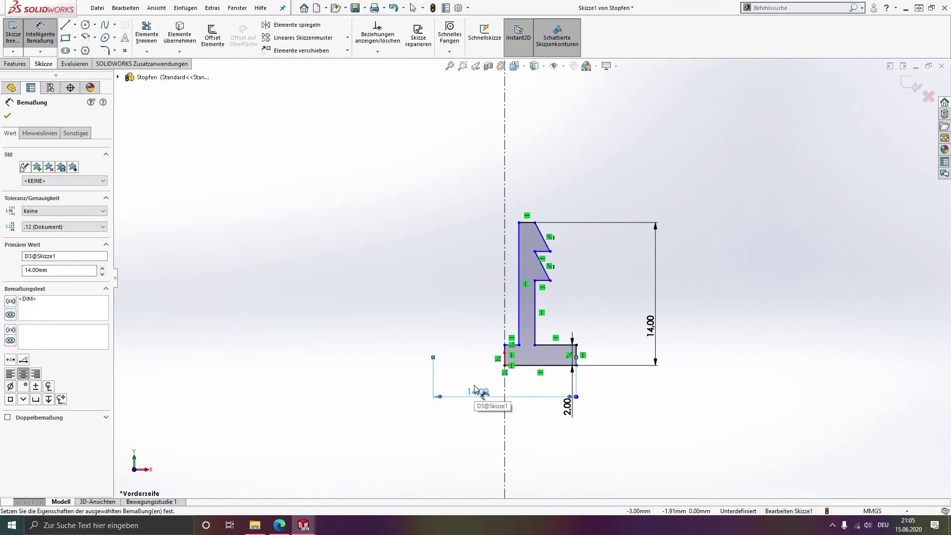
- Dimension the stem's inner vertical line about the centerline as an 8 mm diameter
left_click(519, 319)
left_click(506, 313)
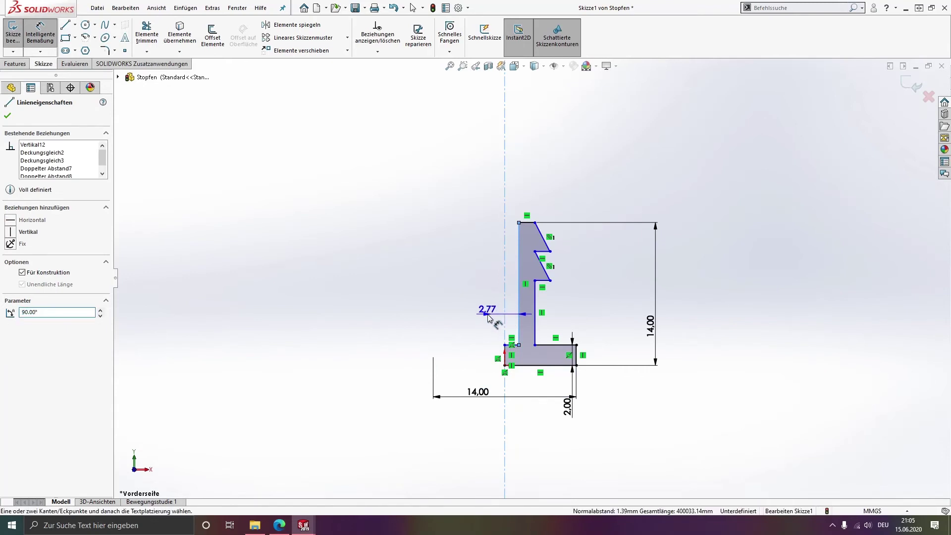
left_click(488, 316)
type("8")
key("Return")
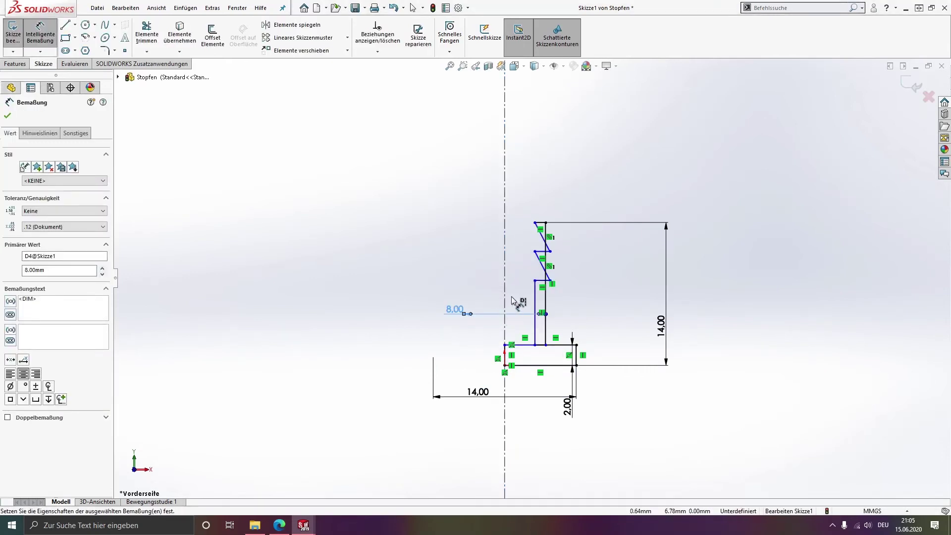
key("Escape")
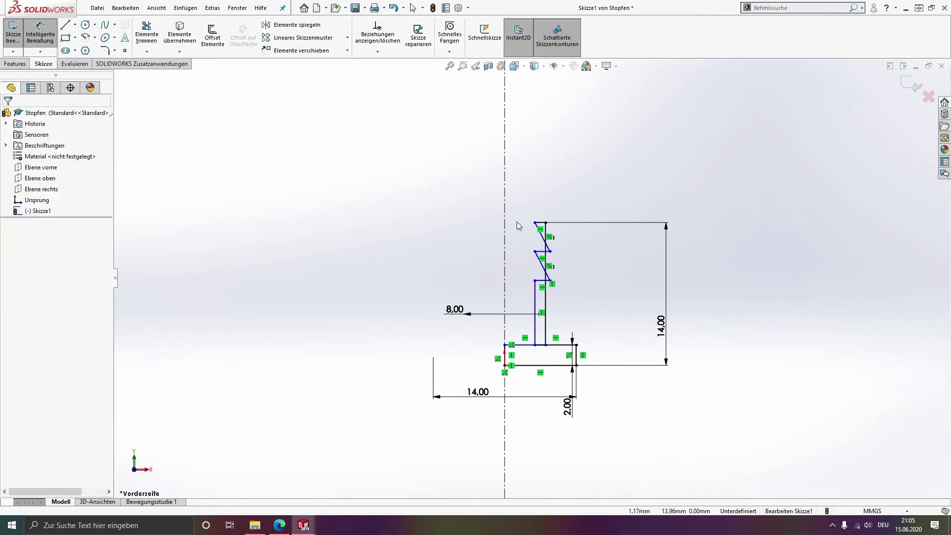
- Move the whole barbed outline outward so it lies outside the stem's inner vertical line and closes the profile
scroll(528, 231, "down", 3)
left_click_drag(551, 415, 528, 203)
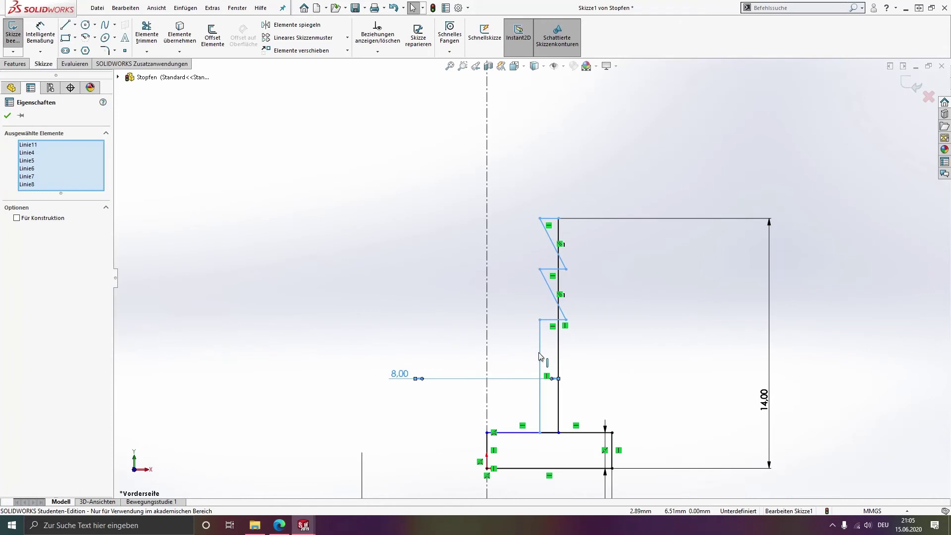
left_click_drag(540, 356, 586, 360)
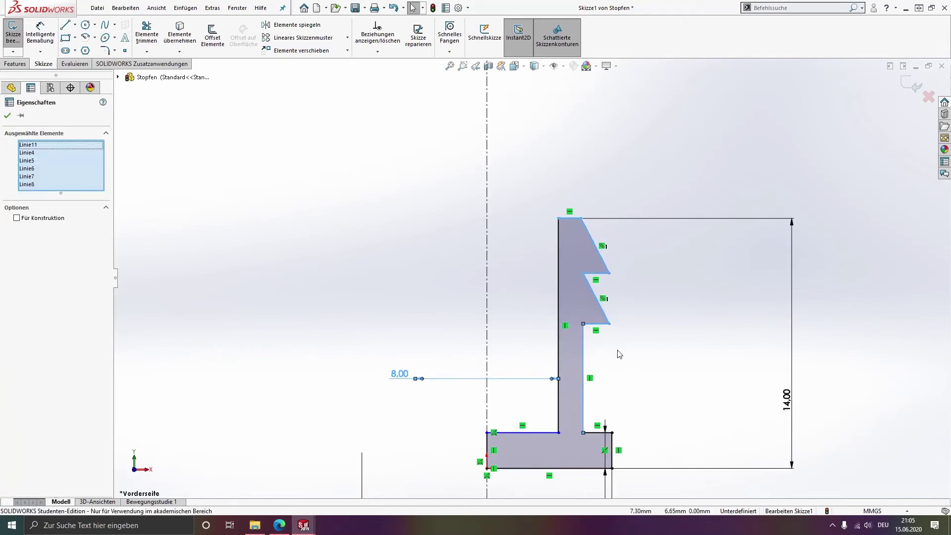
scroll(619, 351, "up", 1)
left_click(650, 342)
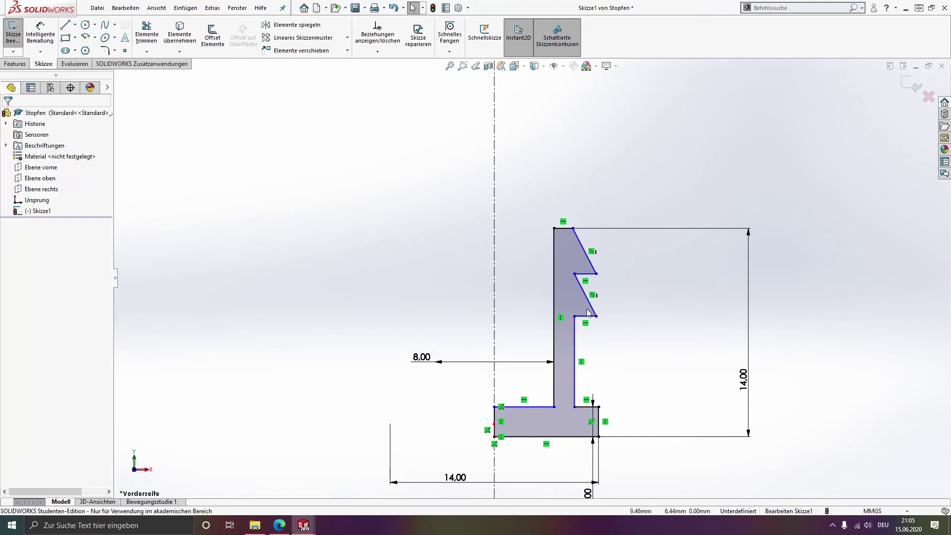
- Dimension the height of the upper barb, from the top edge to its lower horizontal edge, as 2.5 mm
left_click(40, 34)
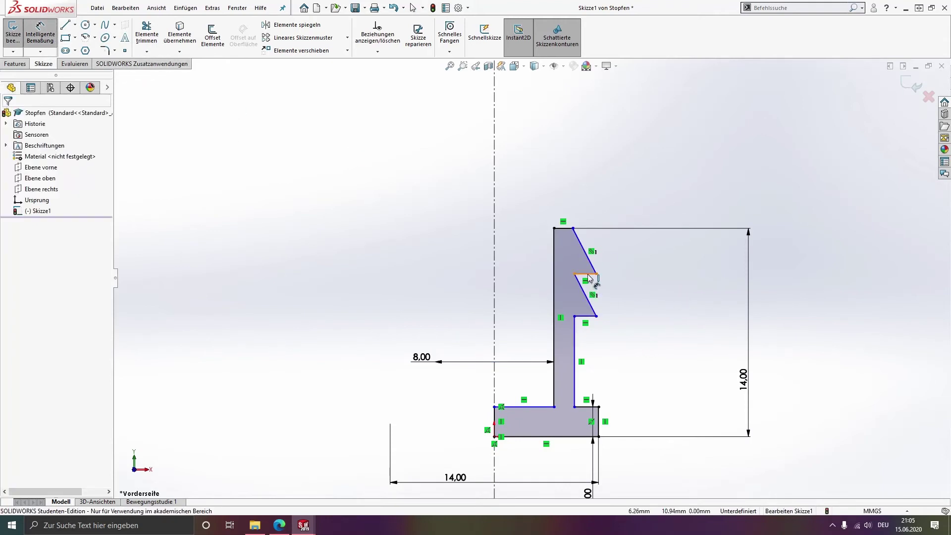
left_click(563, 229)
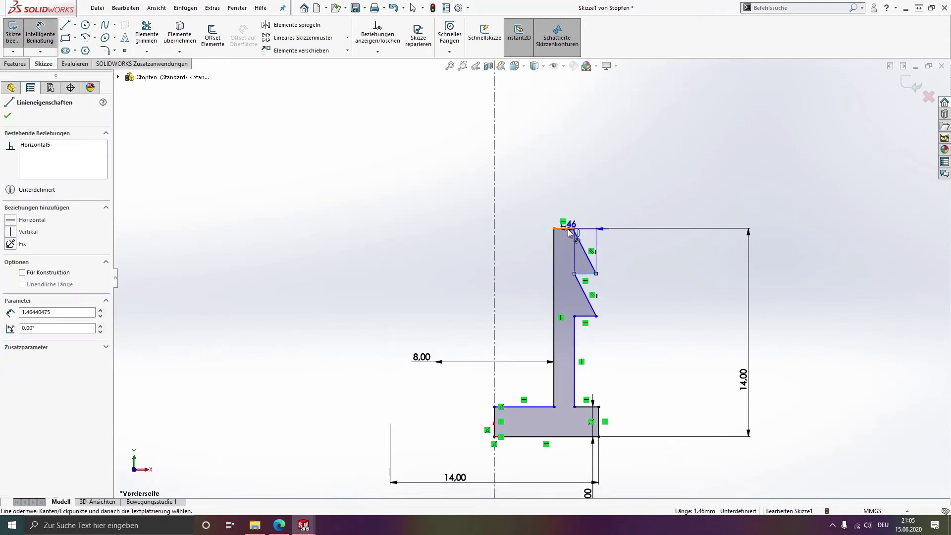
left_click(587, 274)
left_click(633, 256)
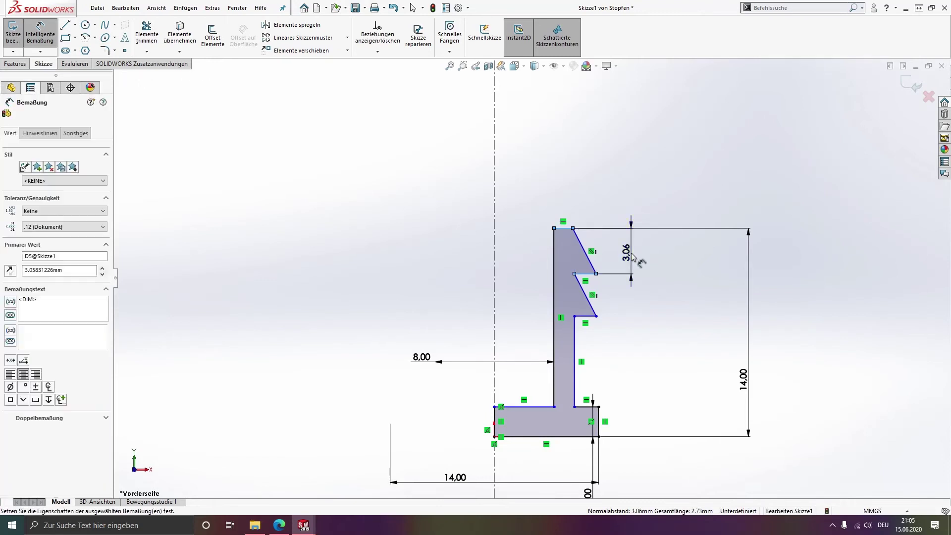
type("2,5")
key("Return")
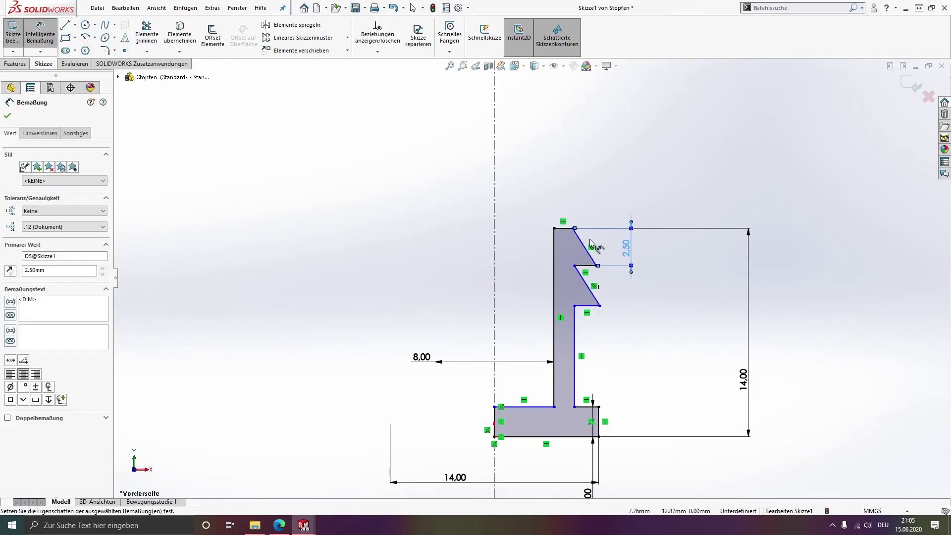
- Dimension the angle between the stem's top edge and the upper barb's slanted line as 75 degrees
left_click(574, 234)
left_click(564, 228)
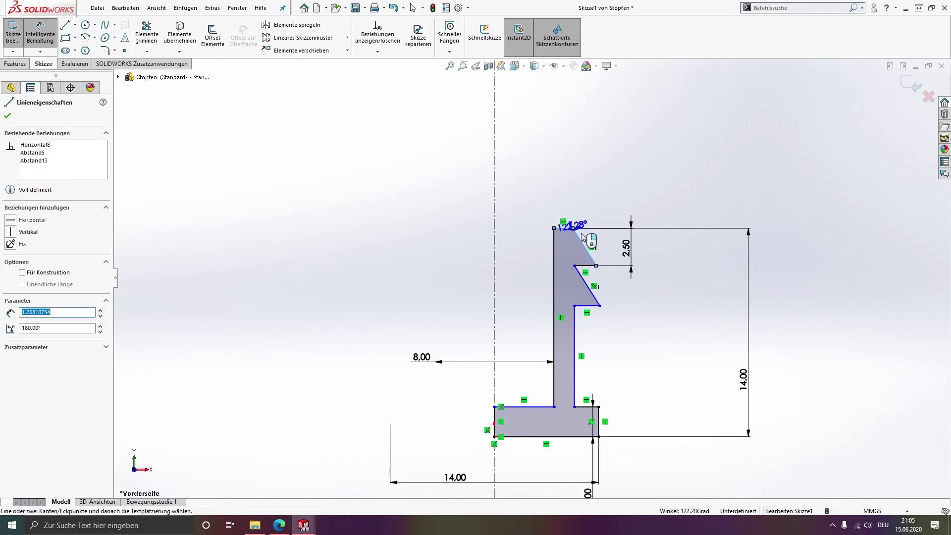
left_click(604, 243)
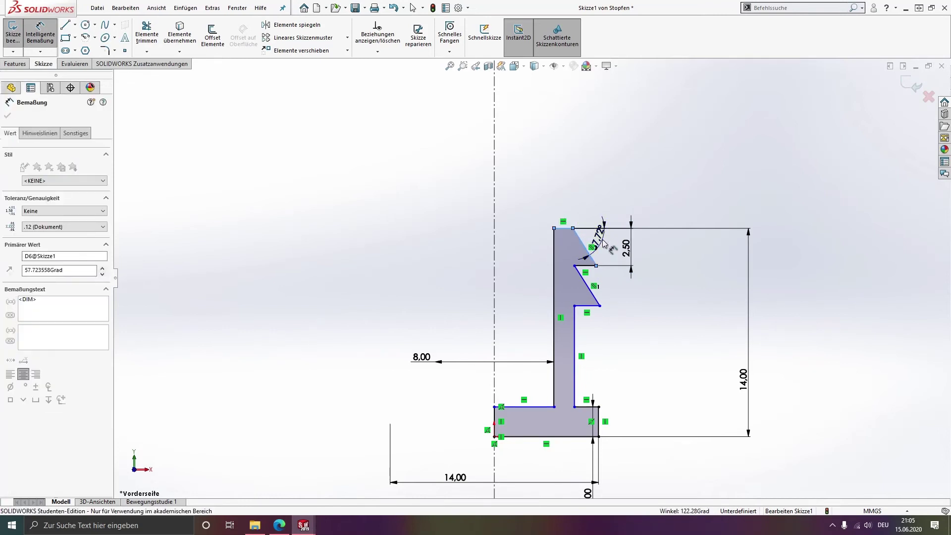
type("75")
key("Return")
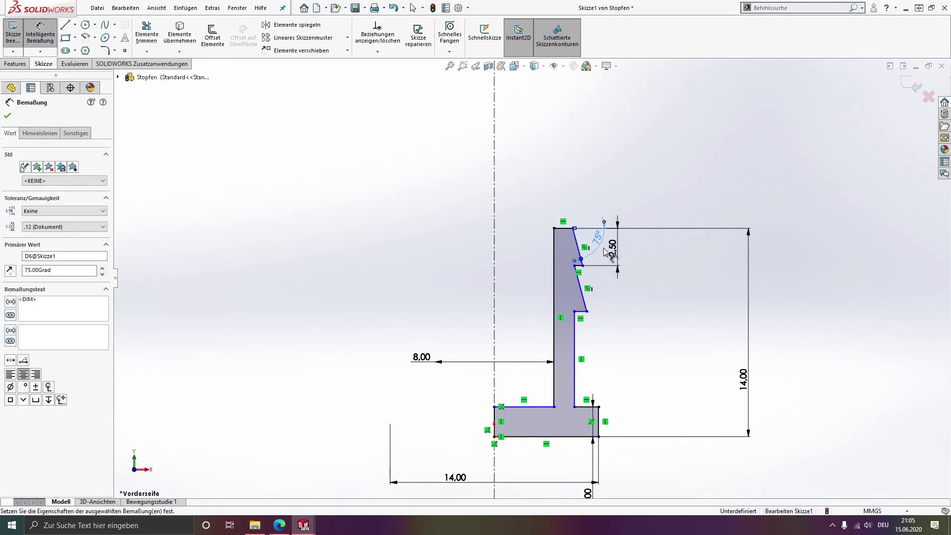
scroll(609, 288, "down", 3)
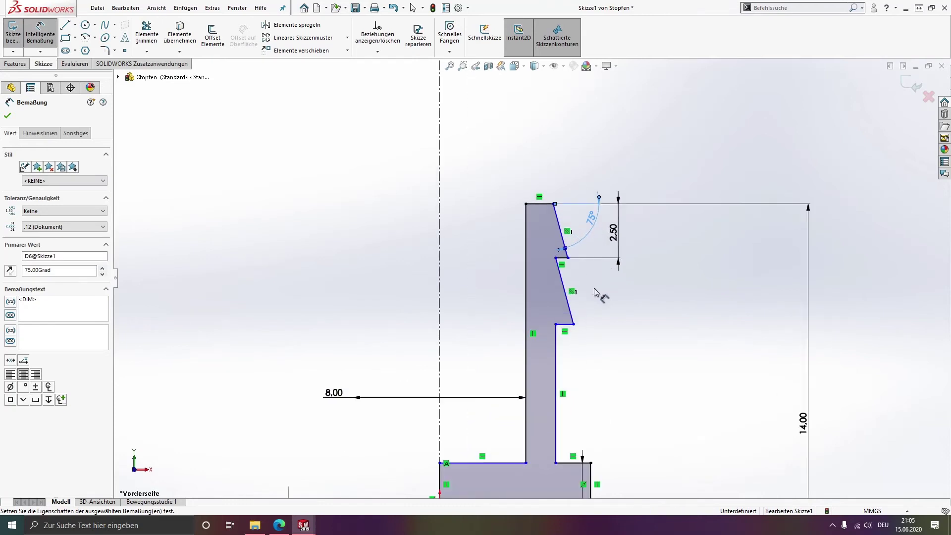
key("Escape")
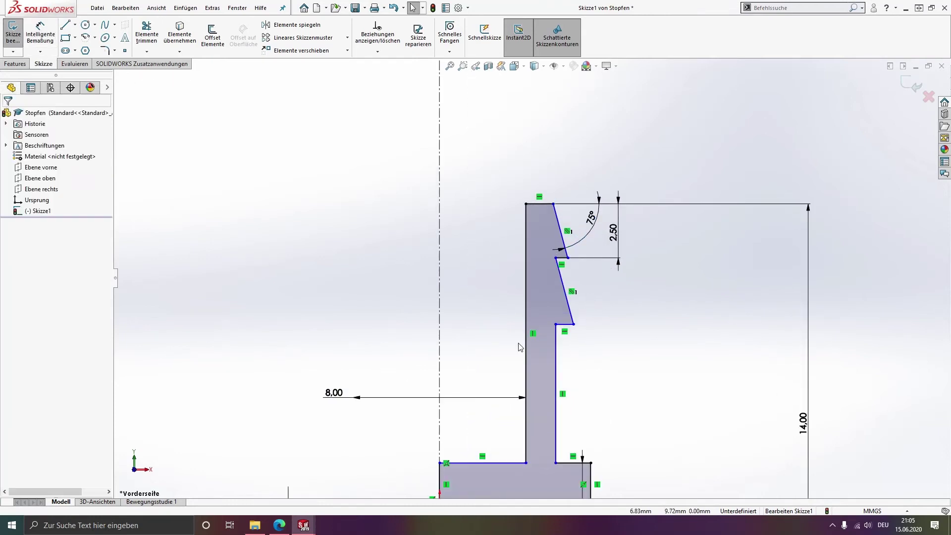
- Delete the inner line's 8 mm diameter dimension and dimension the stem's outer vertical line about the centerline as 8 mm instead
left_click(465, 398)
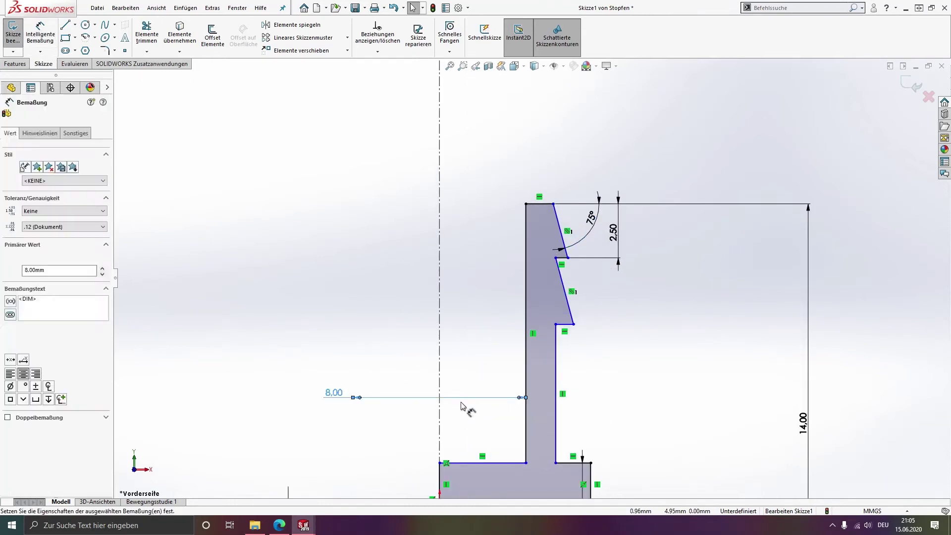
key("Delete")
left_click(40, 34)
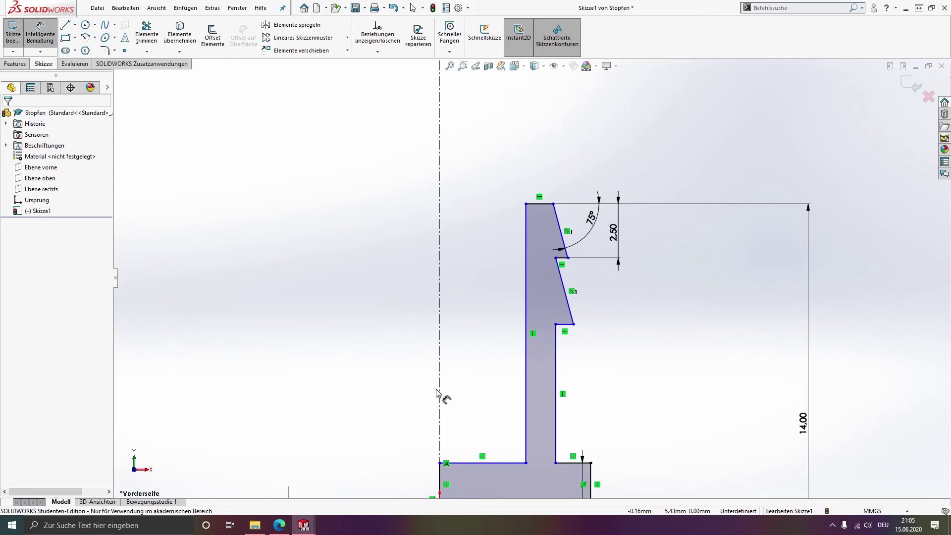
left_click(555, 394)
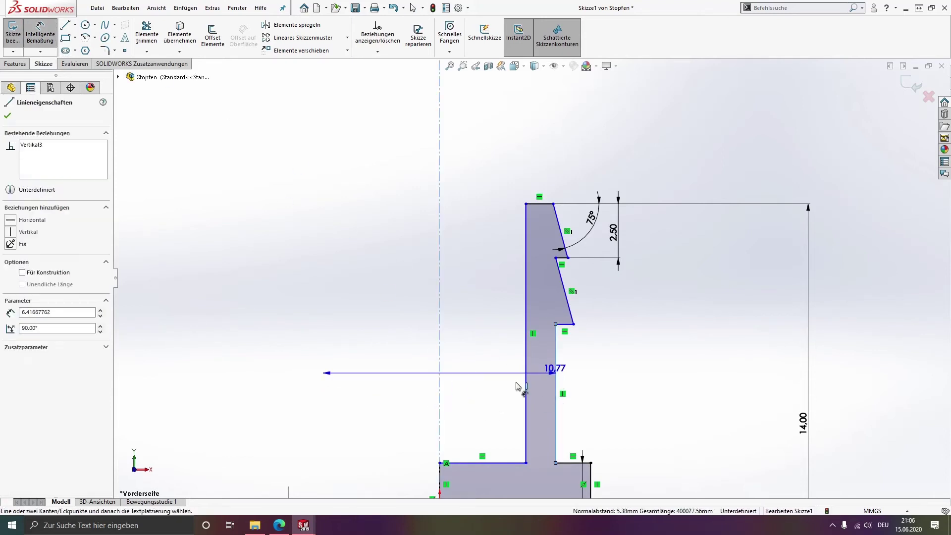
double_click(414, 391)
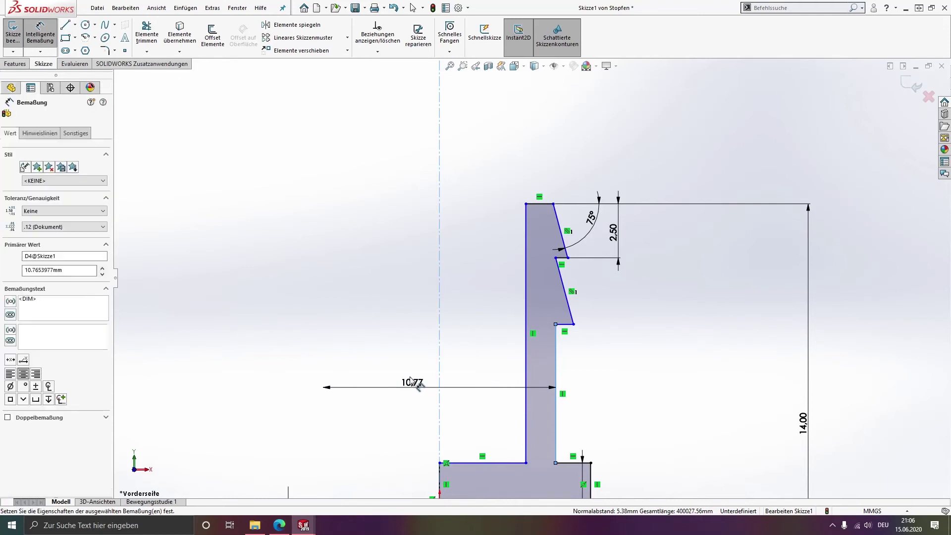
key("Escape")
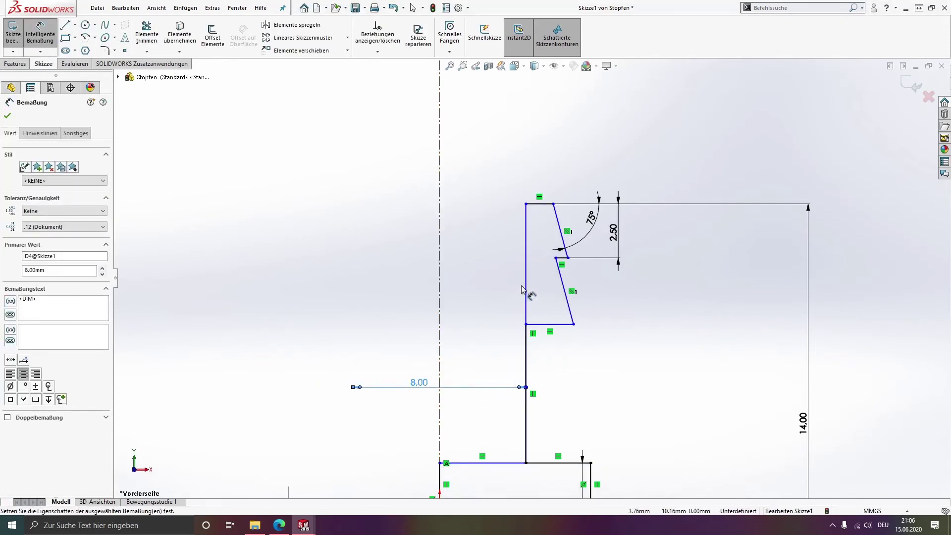
key("Escape")
- Move the stem's inner vertical line toward the centerline and dimension it about the centerline as a 6 mm diameter
left_click_drag(528, 293, 499, 290)
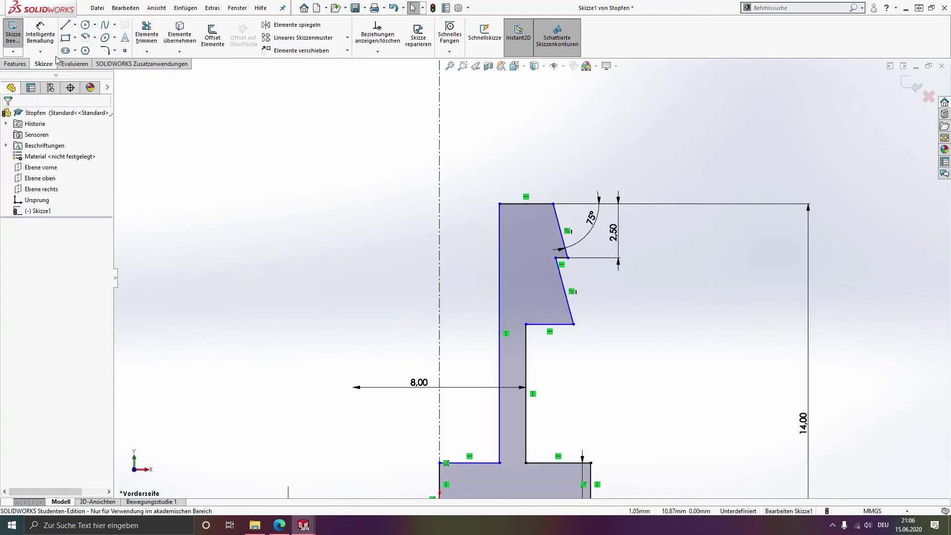
left_click(40, 34)
left_click(499, 281)
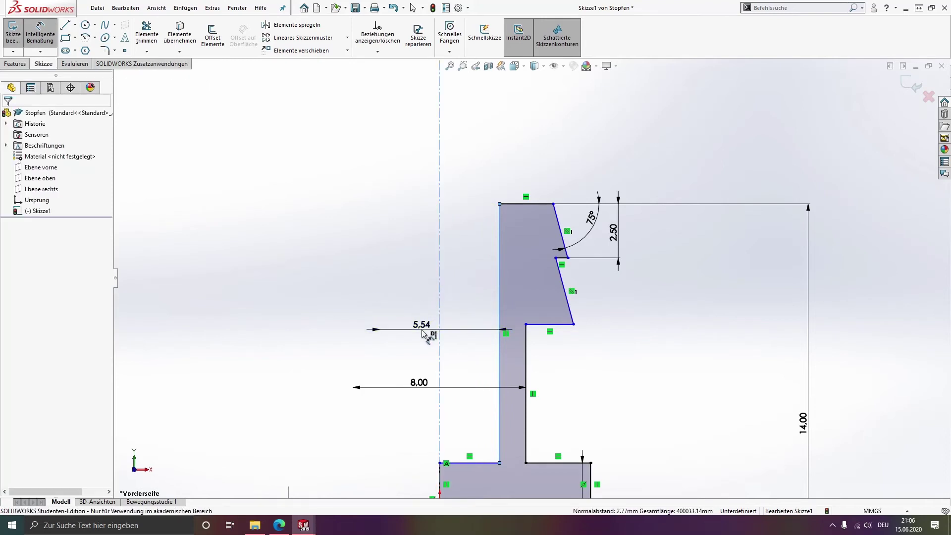
left_click(415, 323)
type("6")
key("Return")
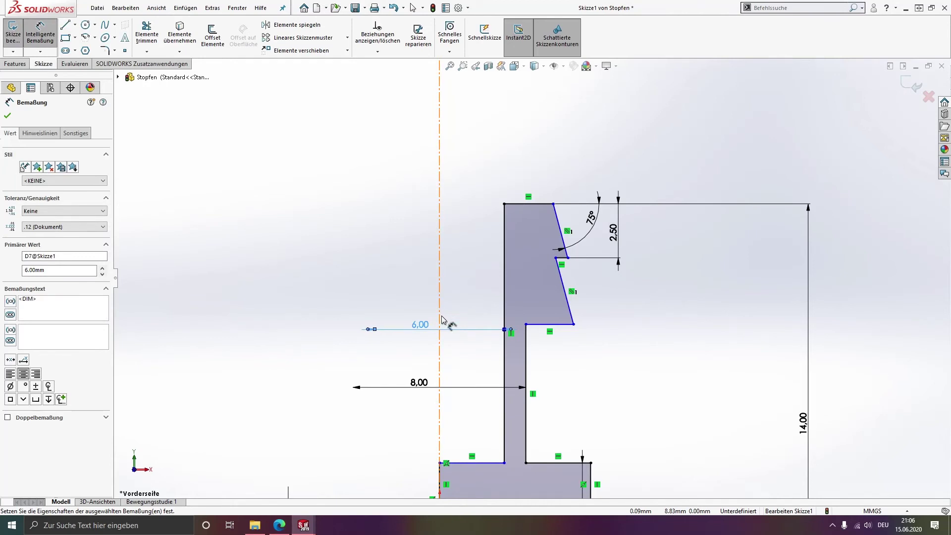
key("Escape")
- Make the lower barb's upper inner corner point coincident with the stem's outer vertical line
scroll(545, 307, "up", 2)
scroll(578, 305, "down", 4)
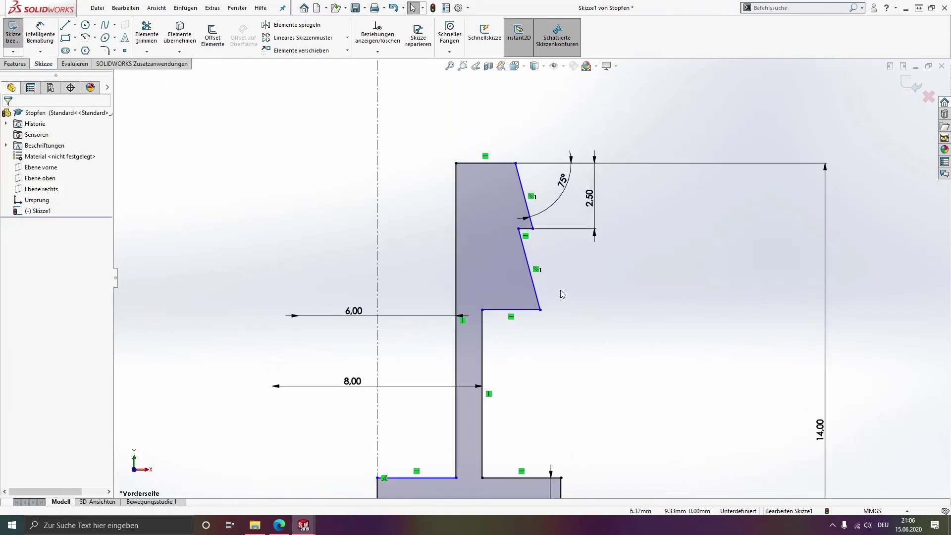
left_click(519, 228)
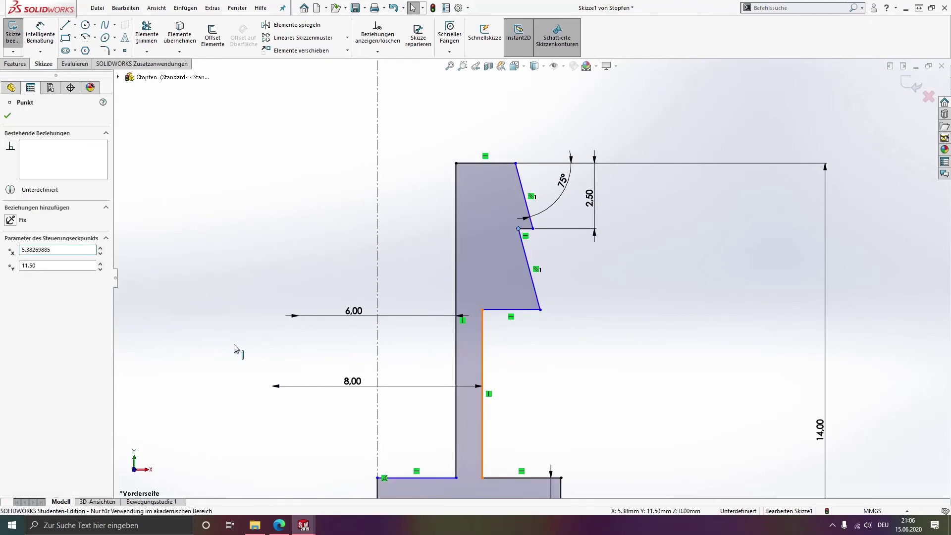
left_click(482, 349, "ctrl")
left_click(20, 285)
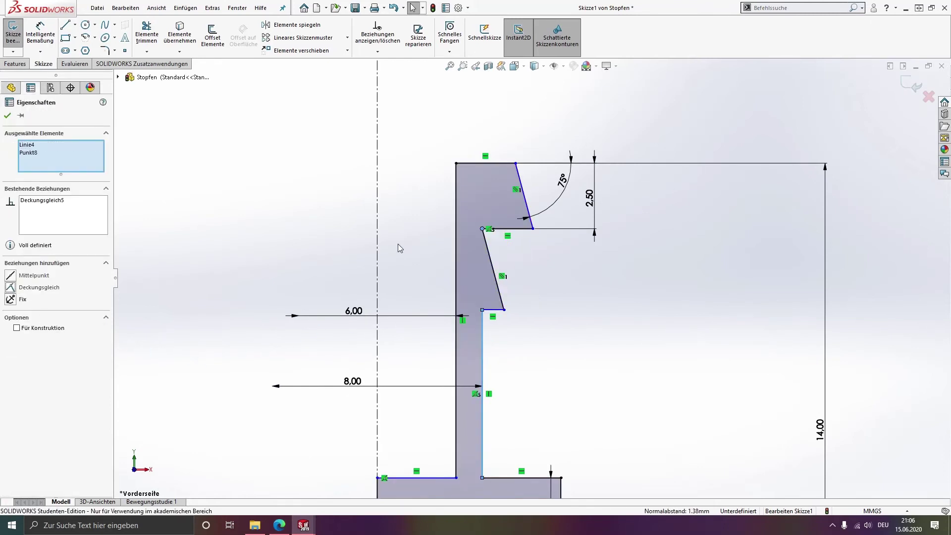
- Make the top corner point of the upper barb coincident with the stem's outer vertical line
left_click(516, 163)
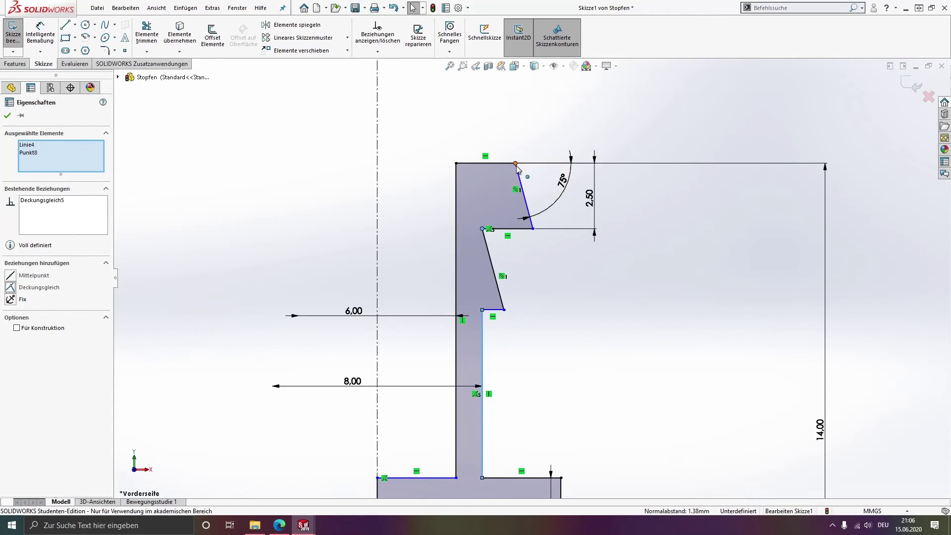
left_click(480, 347, "ctrl")
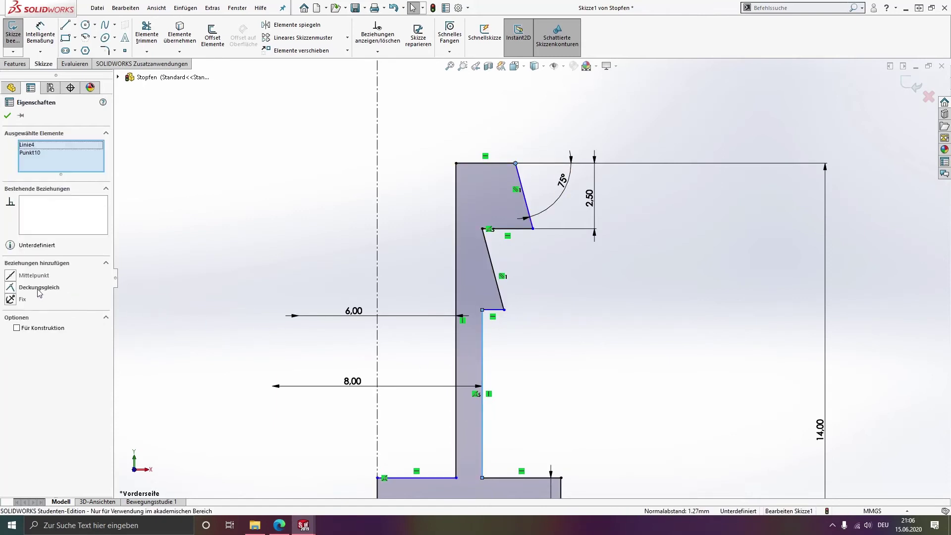
left_click(39, 288)
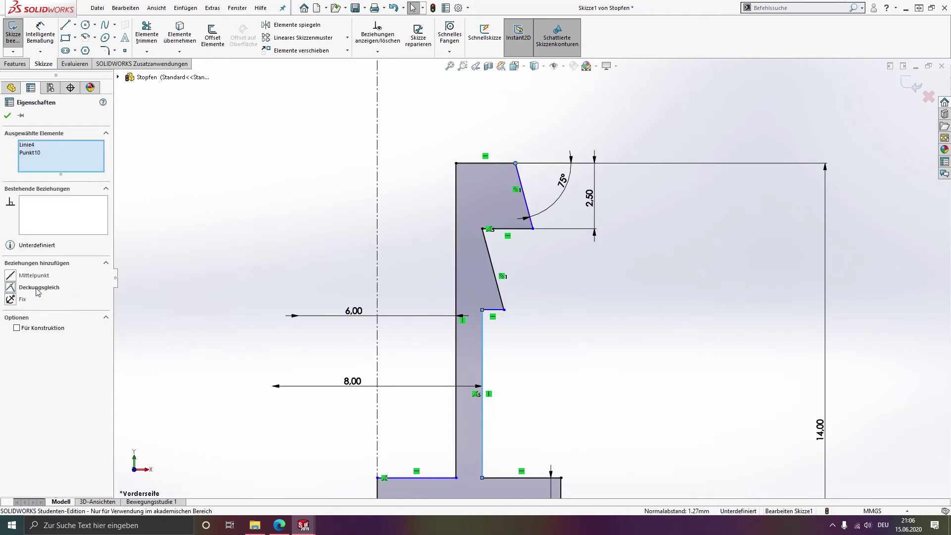
left_click(571, 297)
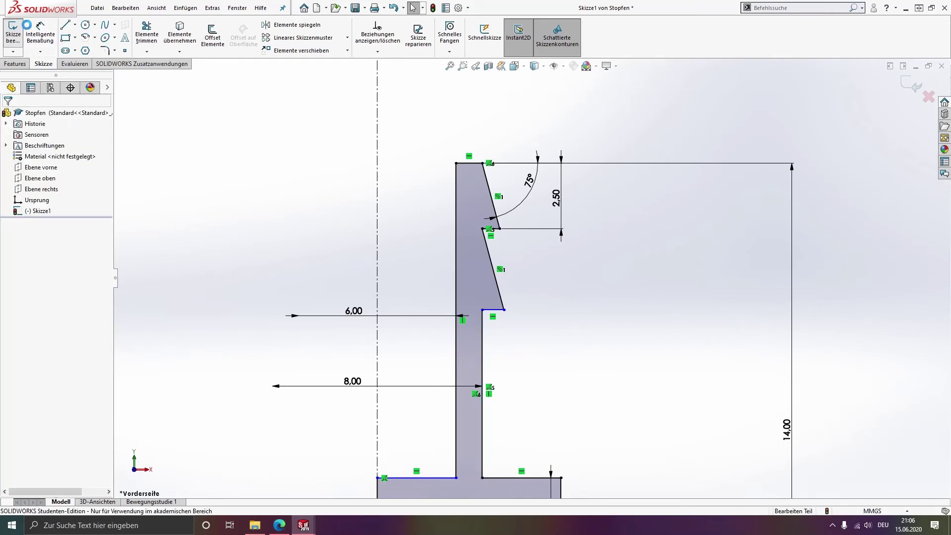
- Dimension the height of the lower barb, between the two barbs' horizontal edges, as 2.5 mm
left_click(35, 33)
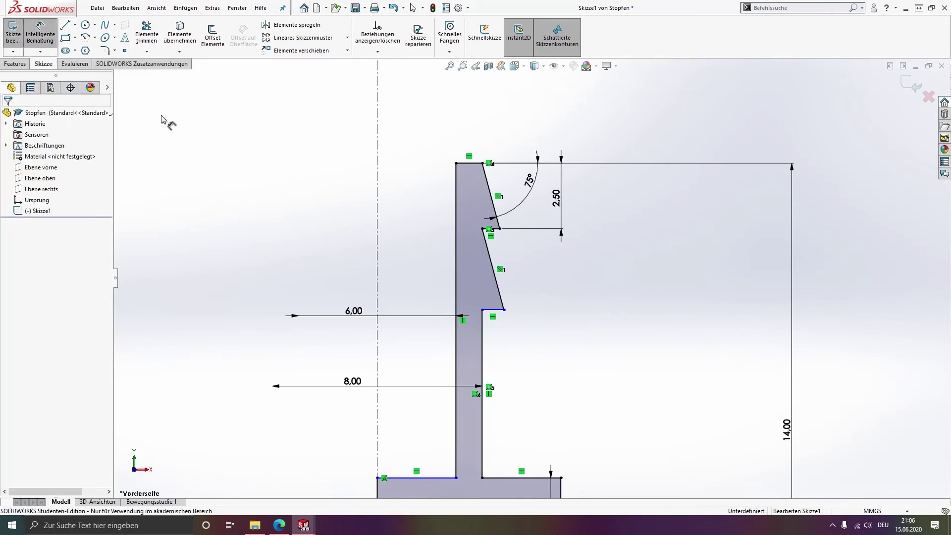
left_click(496, 230)
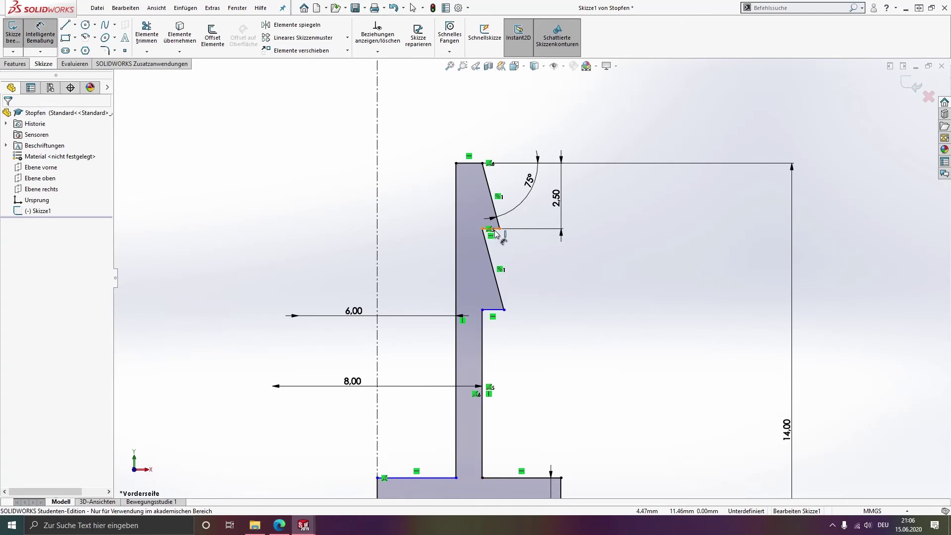
left_click(503, 309)
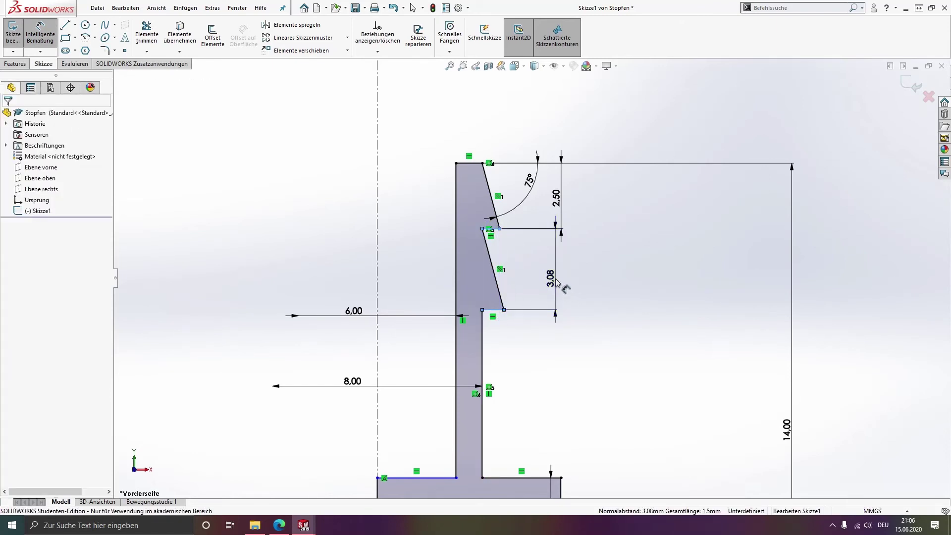
left_click(557, 282)
type("2,5")
key("Return")
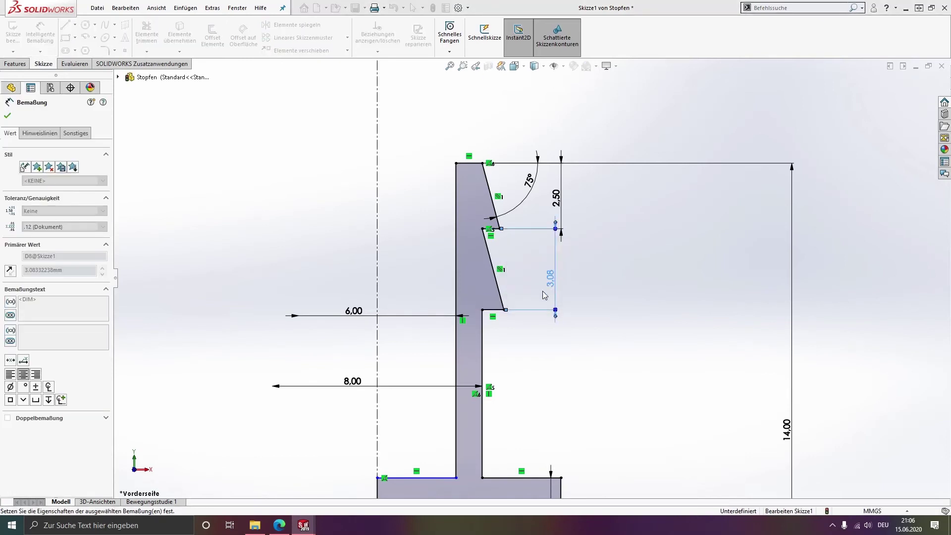
scroll(515, 350, "up", 2)
key("Escape")
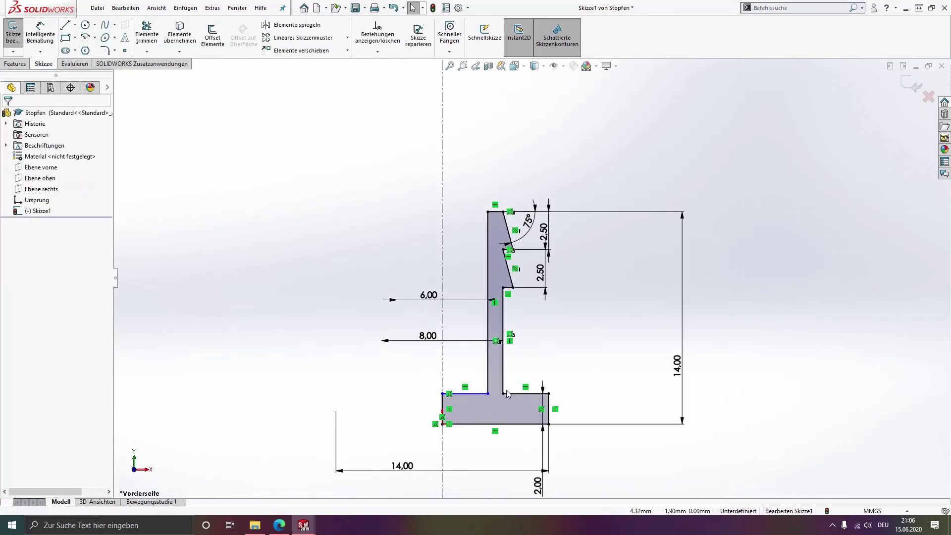
- Make the flange's two upper horizontal edges on either side of the stem collinear
scroll(506, 391, "down", 3)
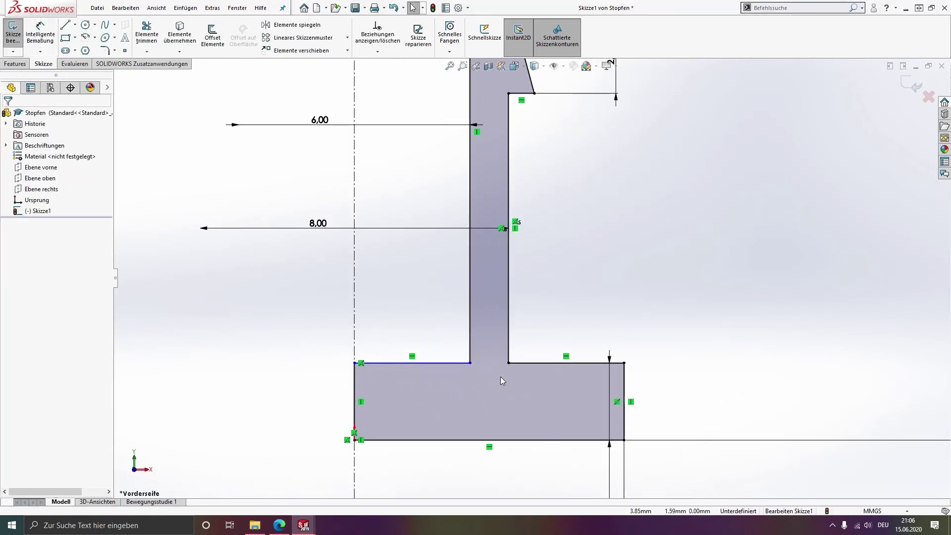
left_click(528, 363, "ctrl")
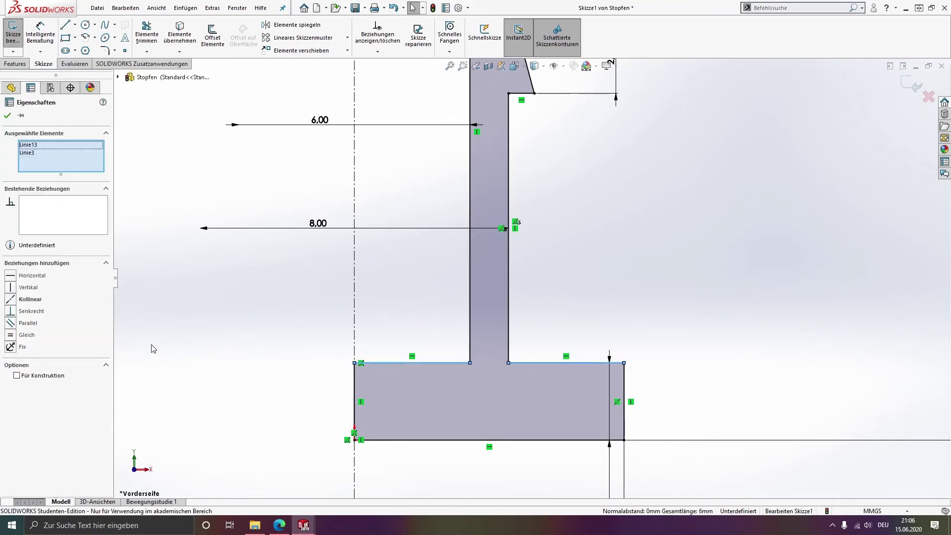
left_click(15, 300)
left_click(314, 297)
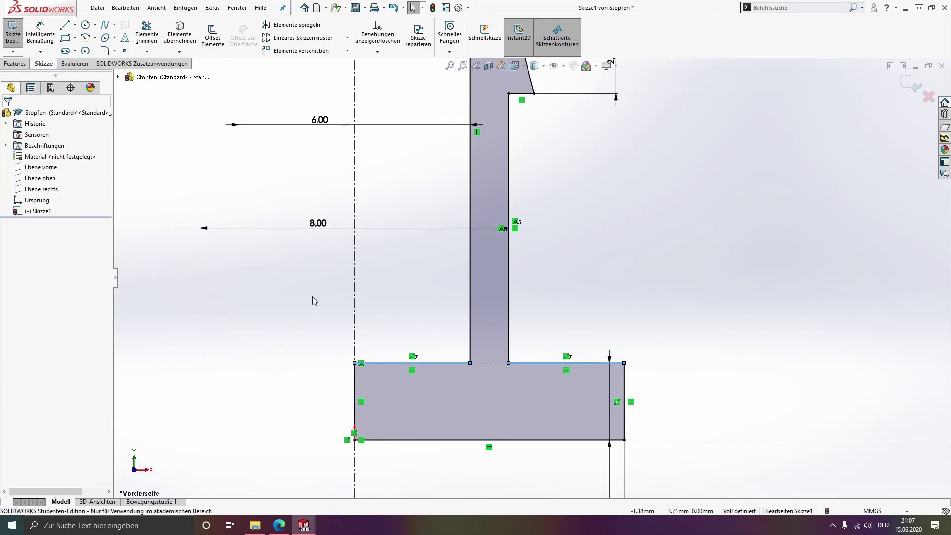
- Revolve the plug's half-profile 360 degrees about the vertical centerline into a solid body
scroll(328, 291, "up", 4)
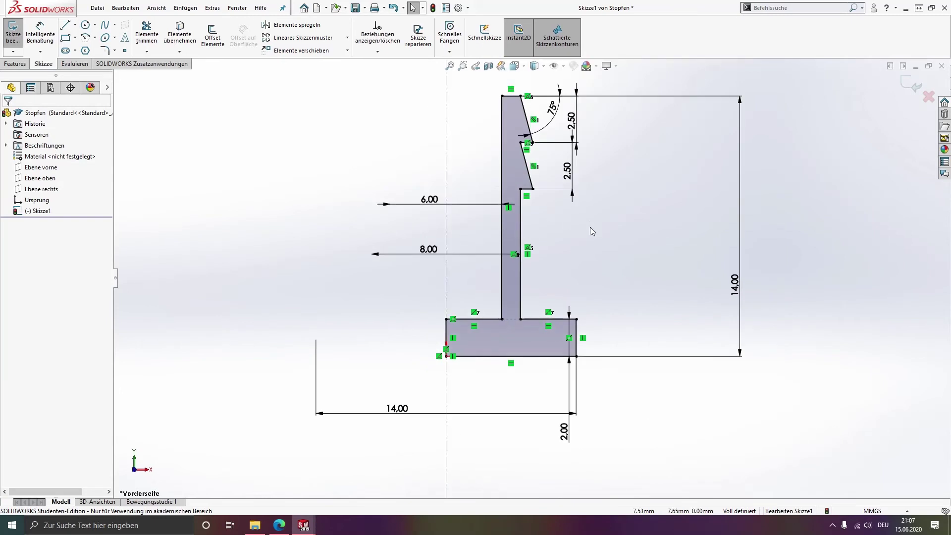
middle_click_drag(590, 227, 594, 266, "ctrl")
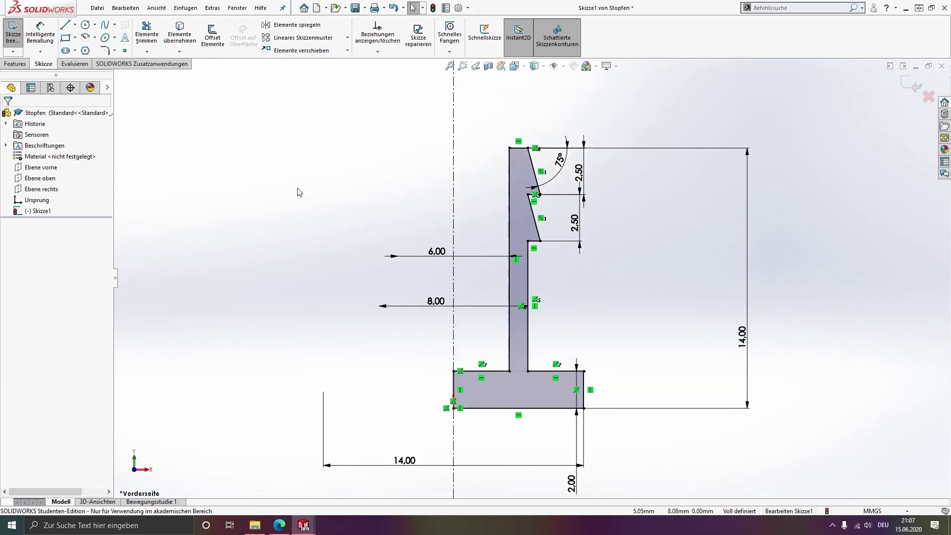
left_click(14, 64)
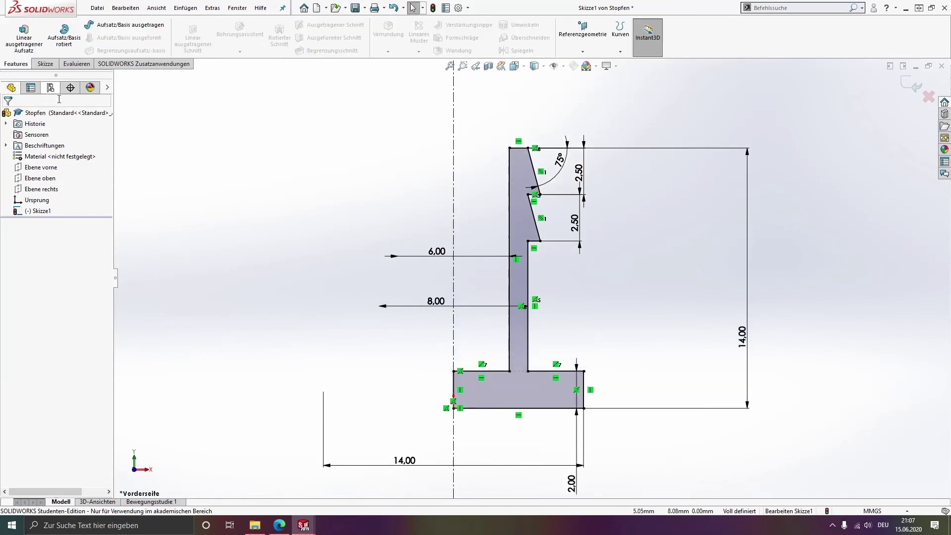
left_click(63, 46)
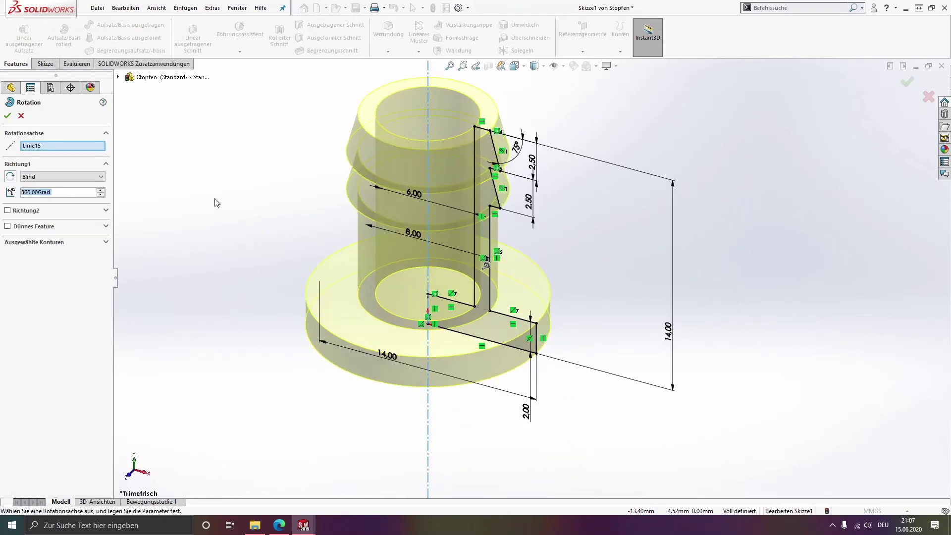
left_click(8, 116)
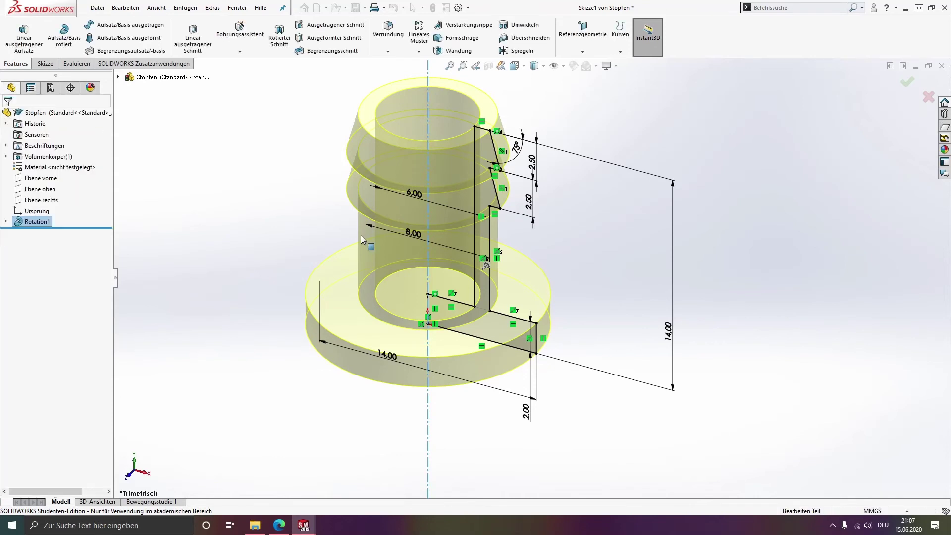
key("Escape")
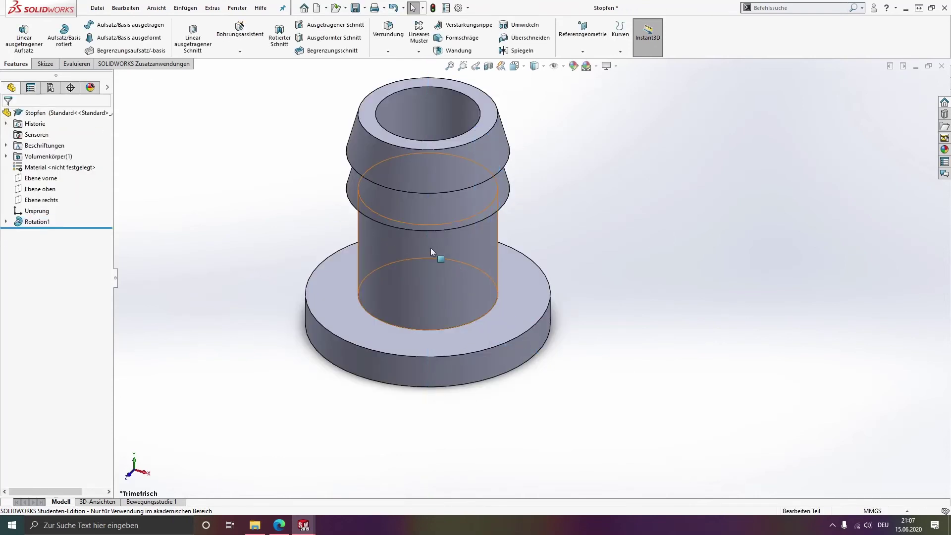
middle_click_drag(430, 248, 492, 325, "ctrl")
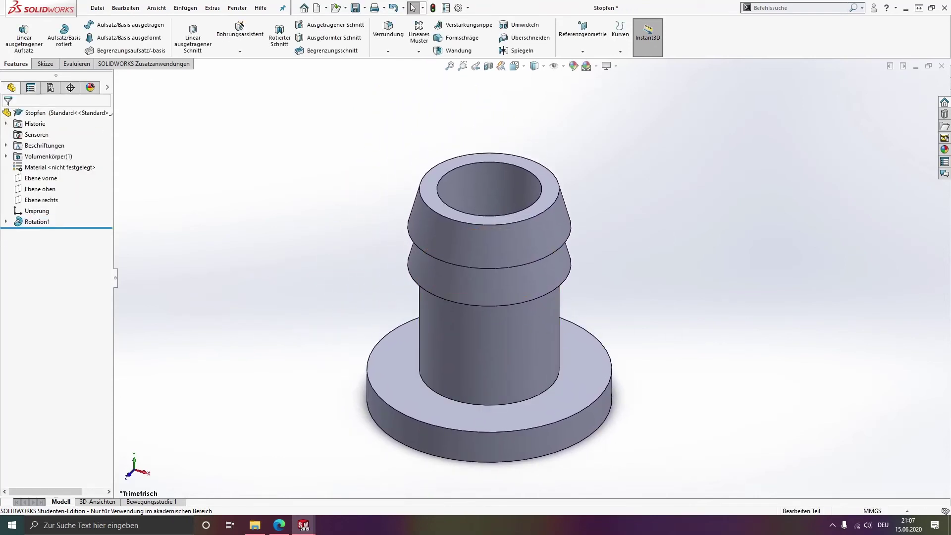
- Assign the plastic material PE hochdicht (Kunststoff) to the plug and save the part
right_click(49, 168)
left_click(260, 257)
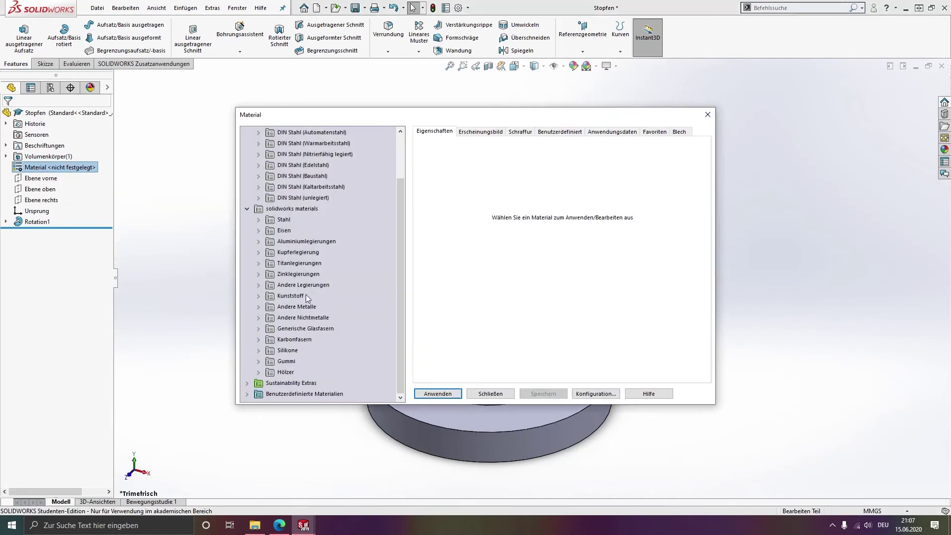
left_click(258, 296)
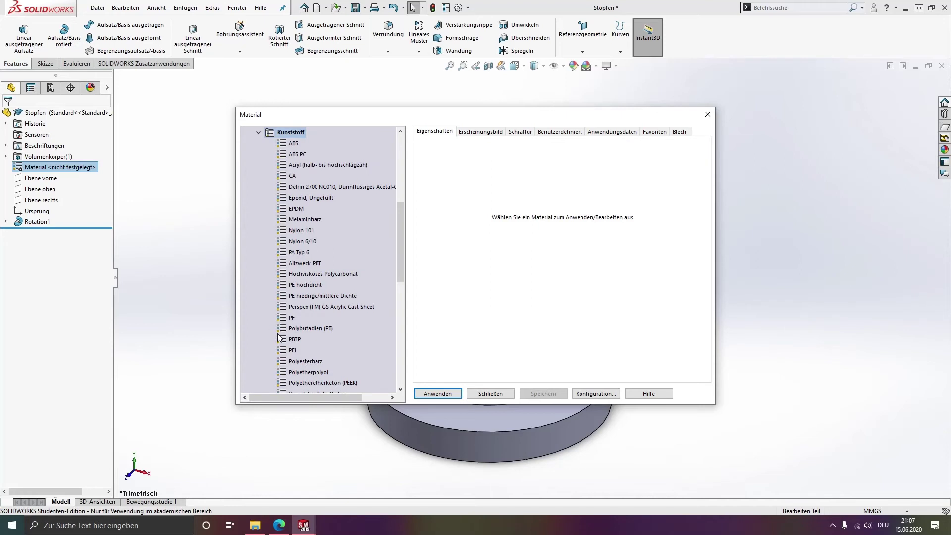
left_click(296, 281)
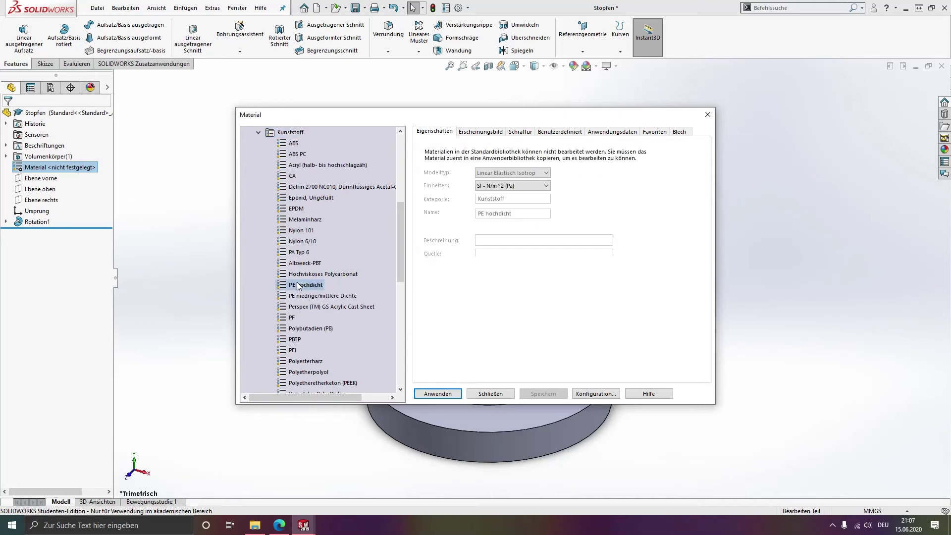
left_click(438, 394)
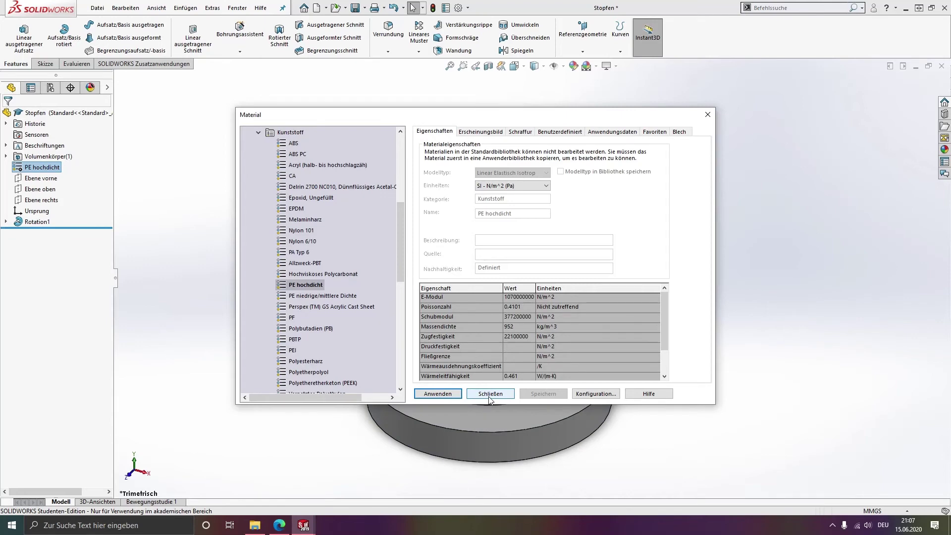
left_click(489, 395)
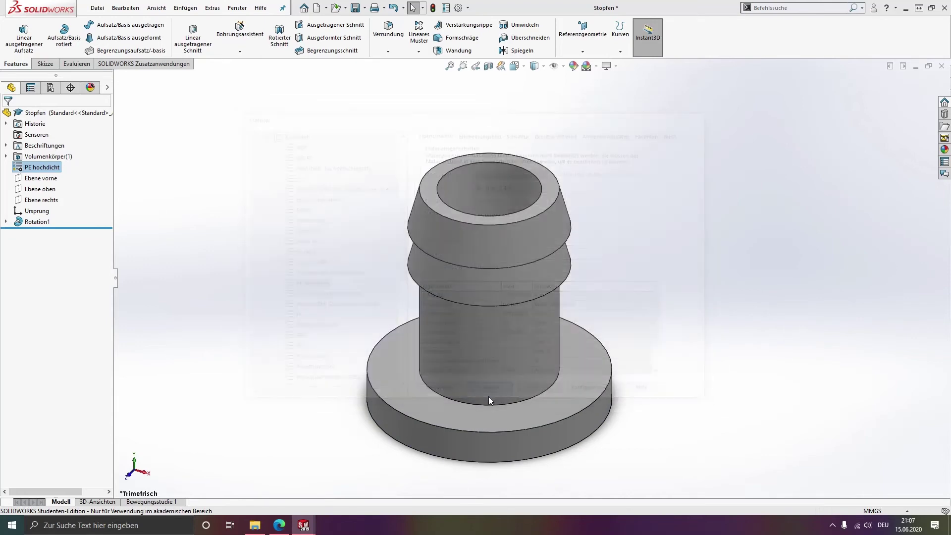
left_click(355, 8)
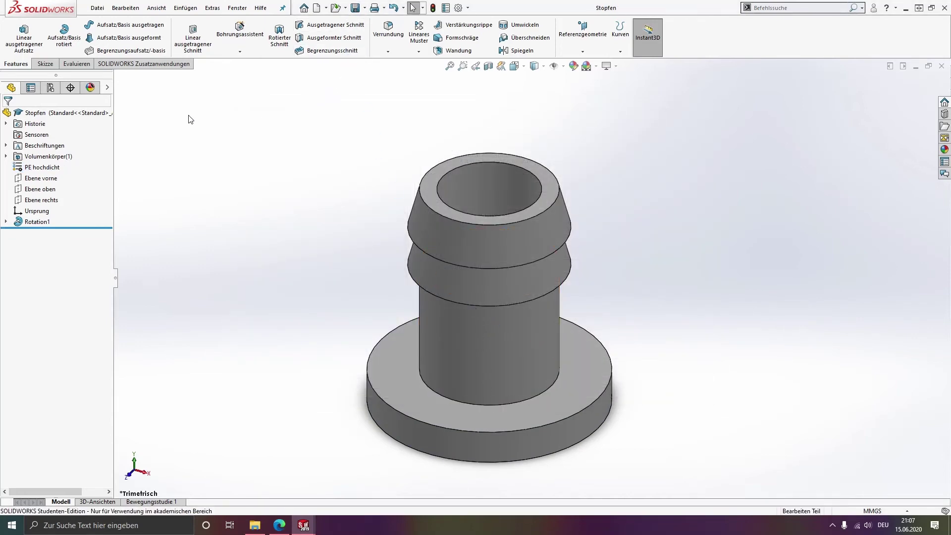
- Check the mass properties of the plug part
left_click(75, 65)
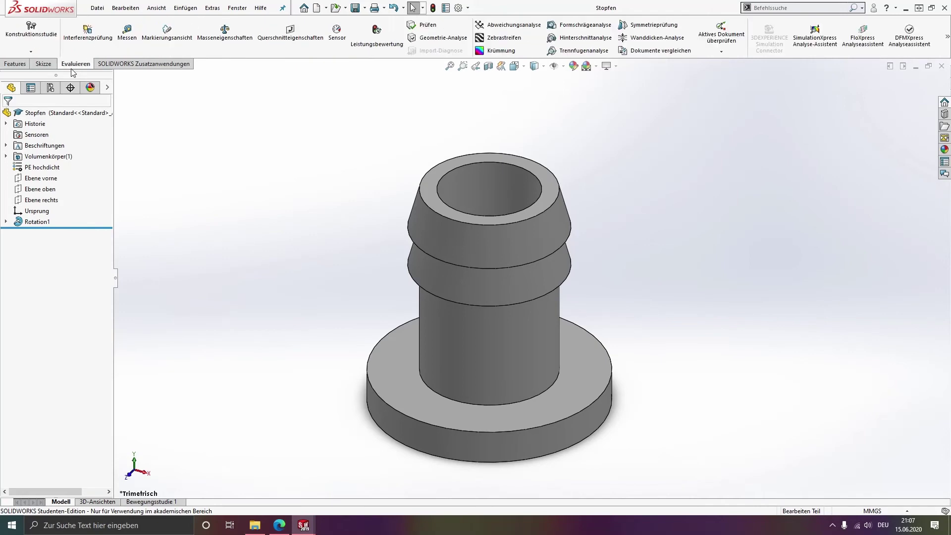
left_click(217, 47)
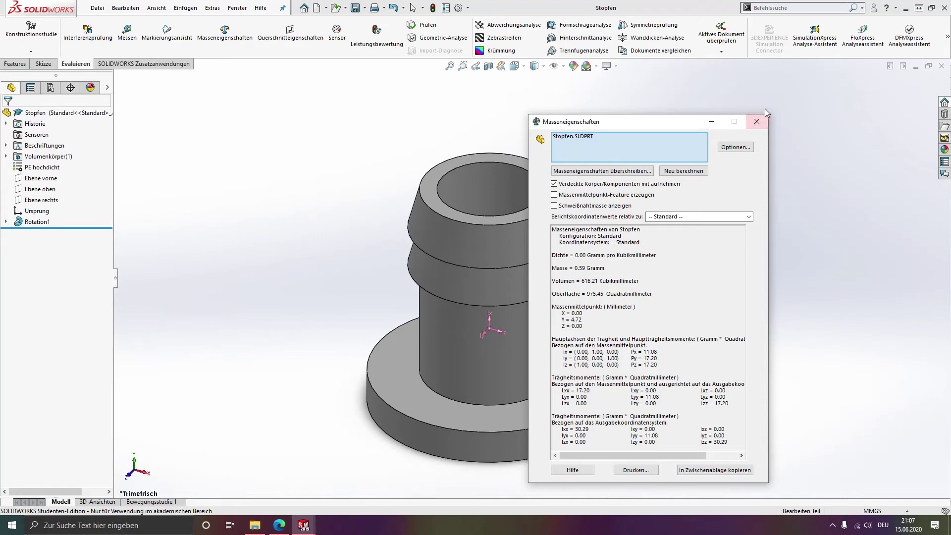
left_click(757, 122)
- Switch to the open Schlauch part and check its mass properties
key("ctrl+Tab")
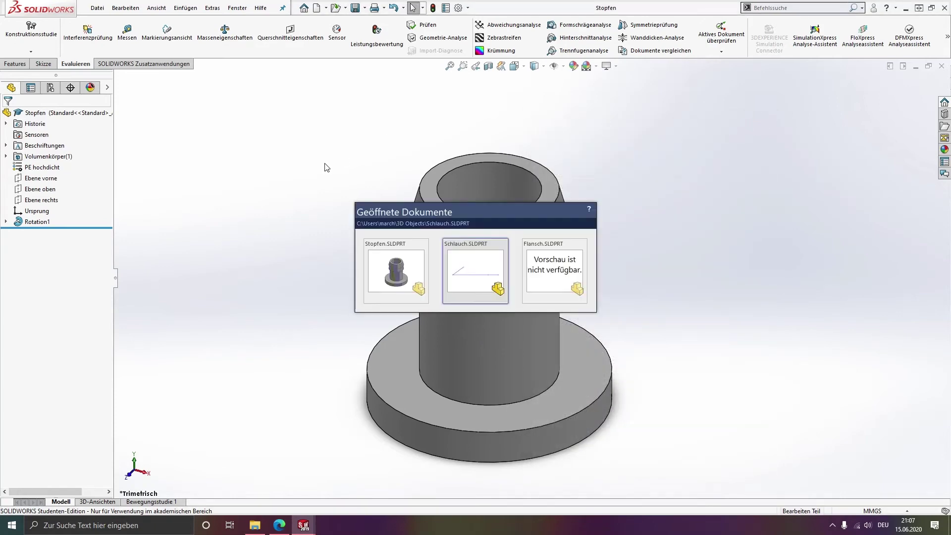
left_click(479, 274)
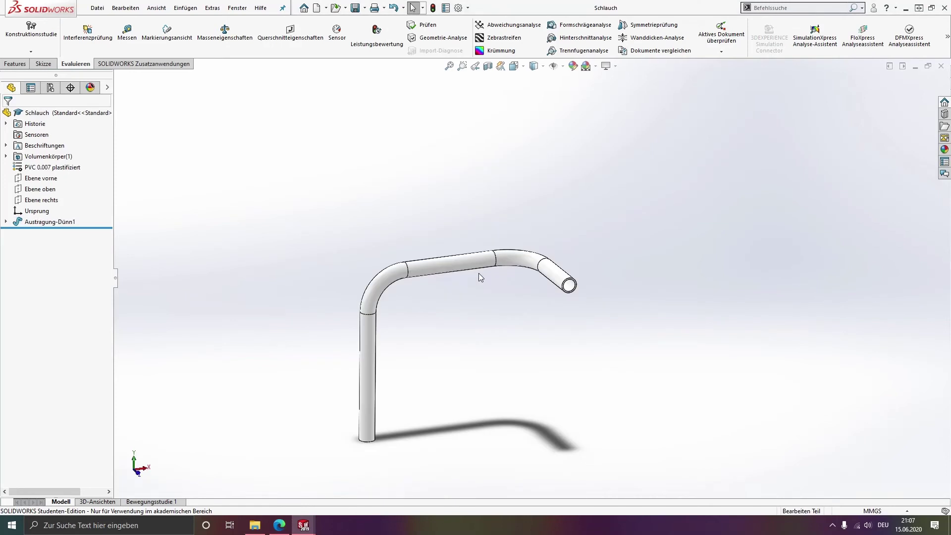
left_click(229, 43)
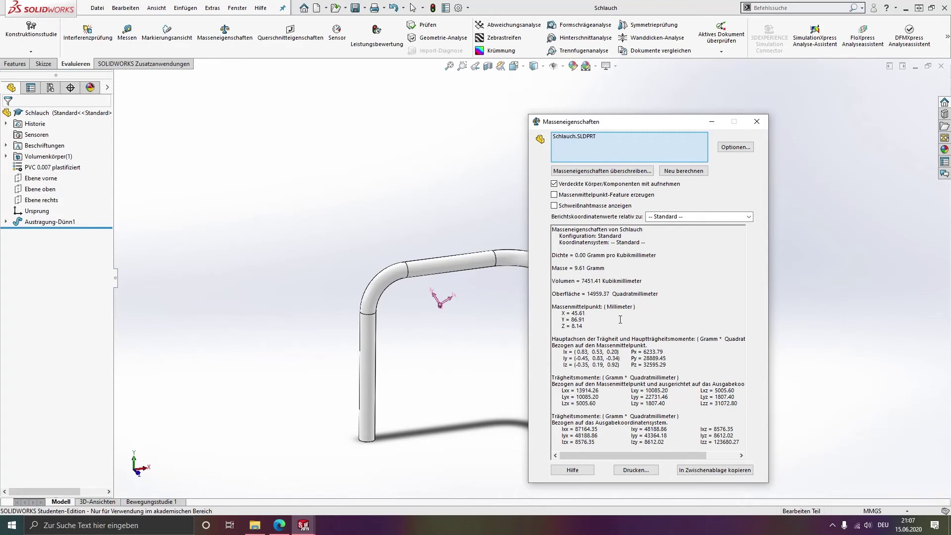
left_click(757, 121)
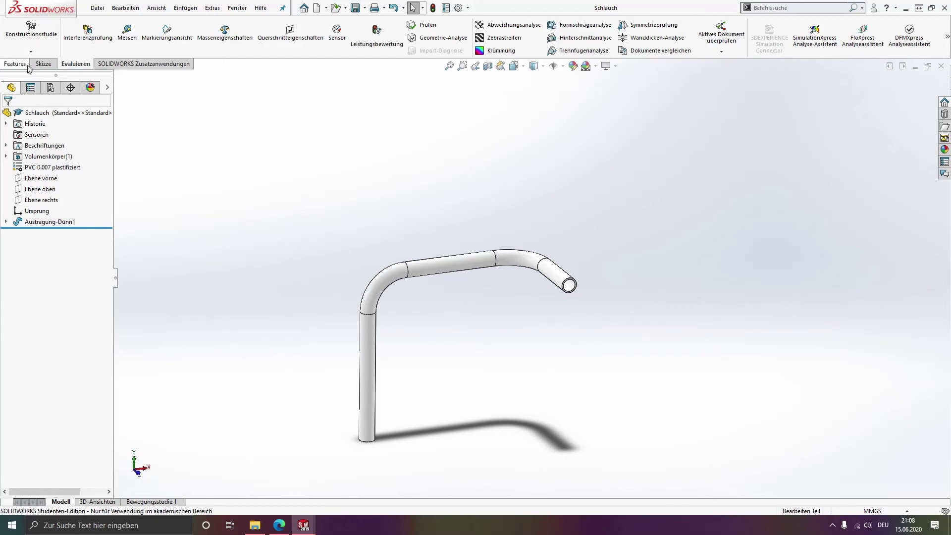
- Create a new assembly document and place the Flansch part in it as the first component
left_click(317, 8)
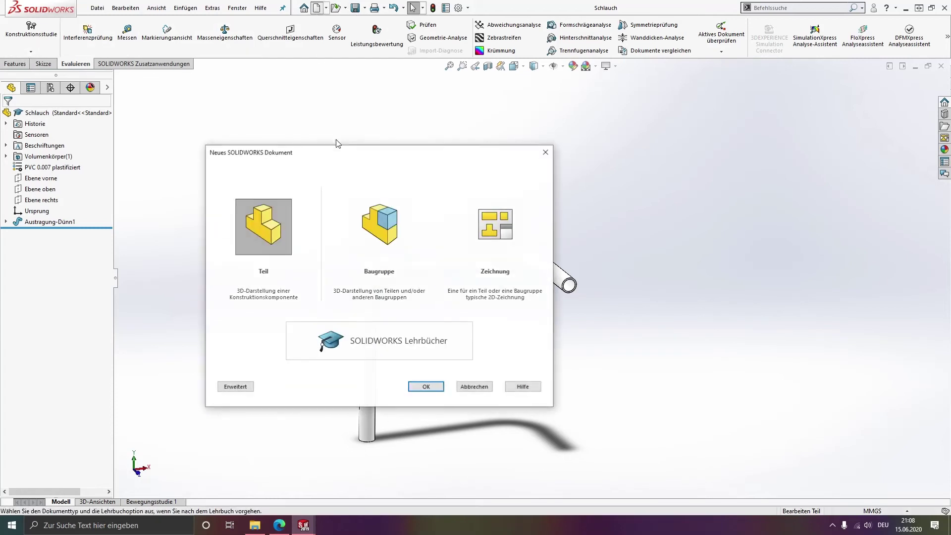
left_click(408, 292)
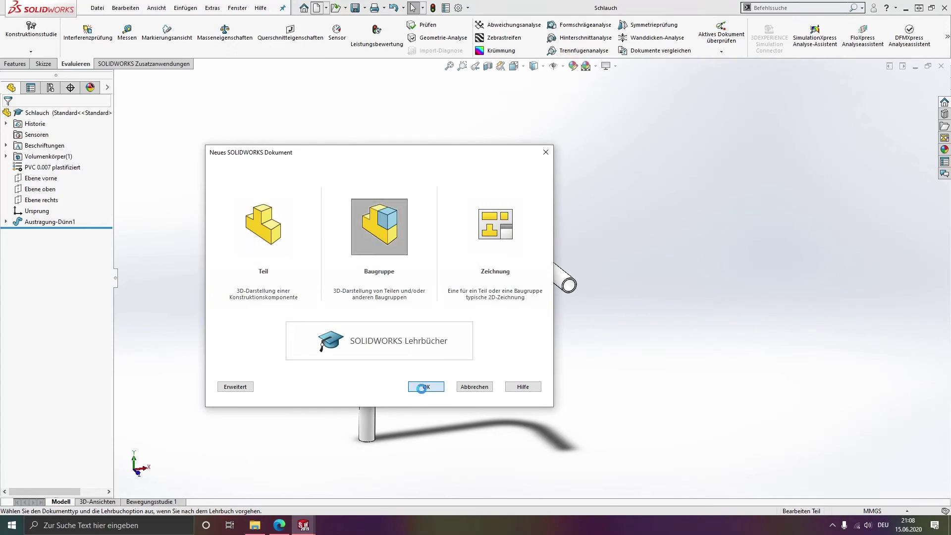
left_click(423, 386)
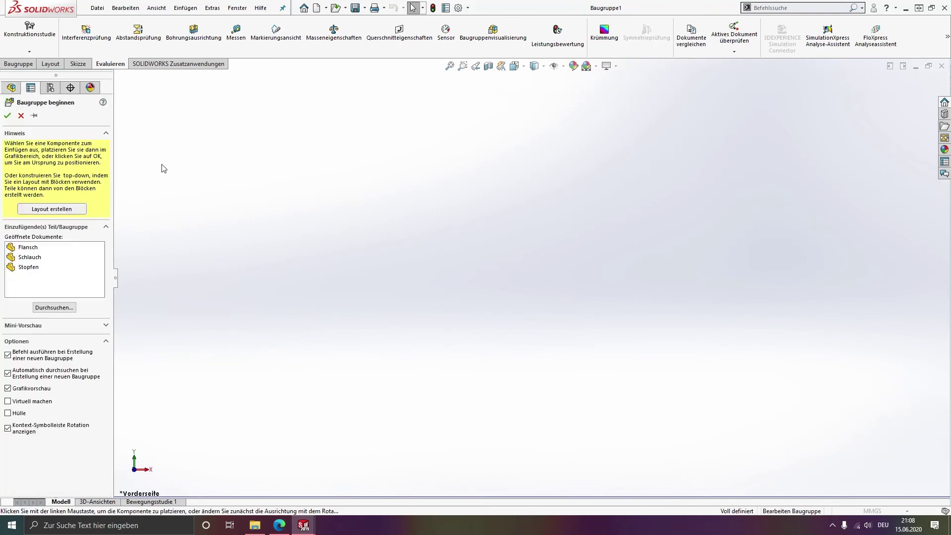
left_click(27, 247)
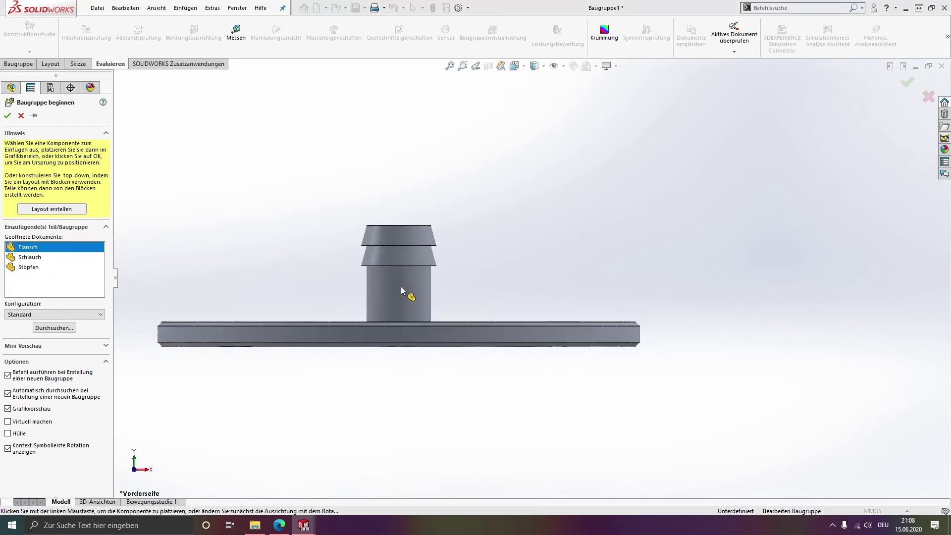
left_click(463, 359)
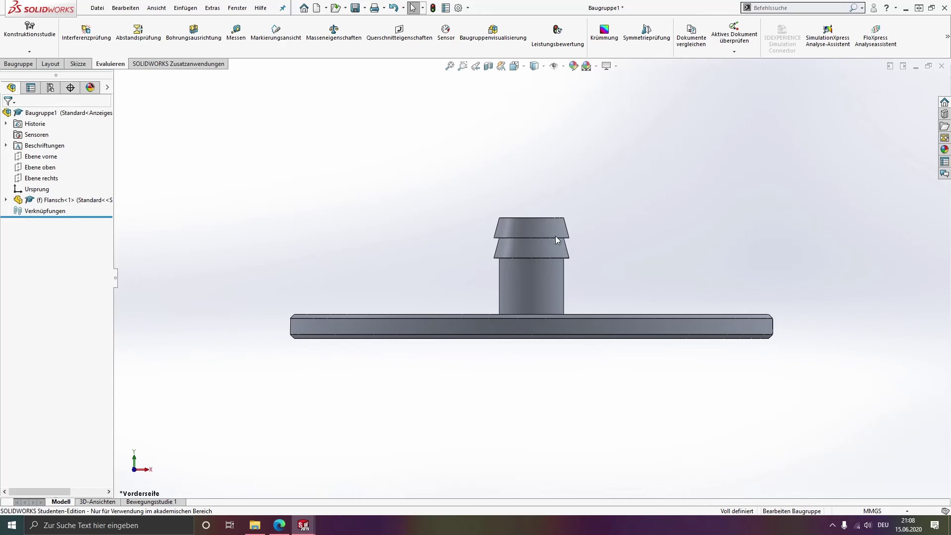
- Release the fixed position of the Flansch component so that it can be mated freely
middle_click_drag(555, 236, 511, 328)
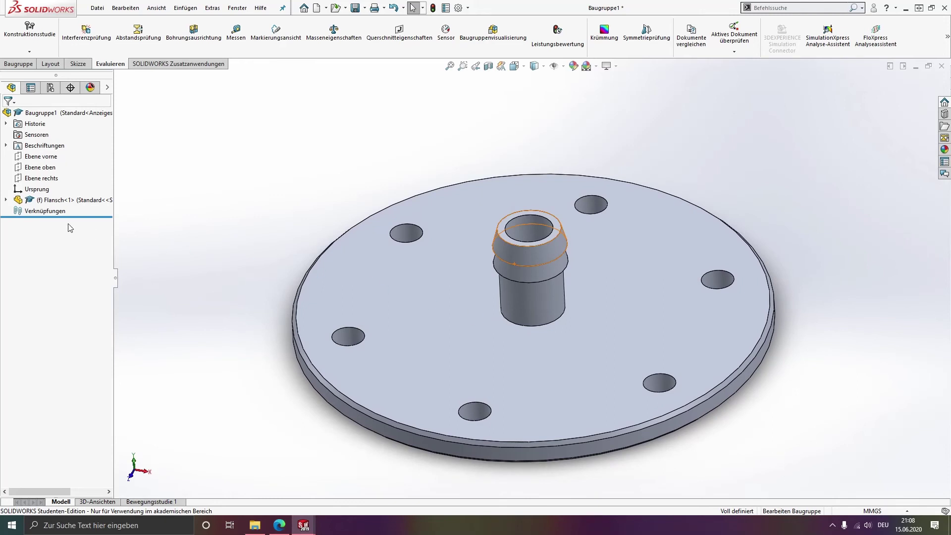
right_click(51, 200)
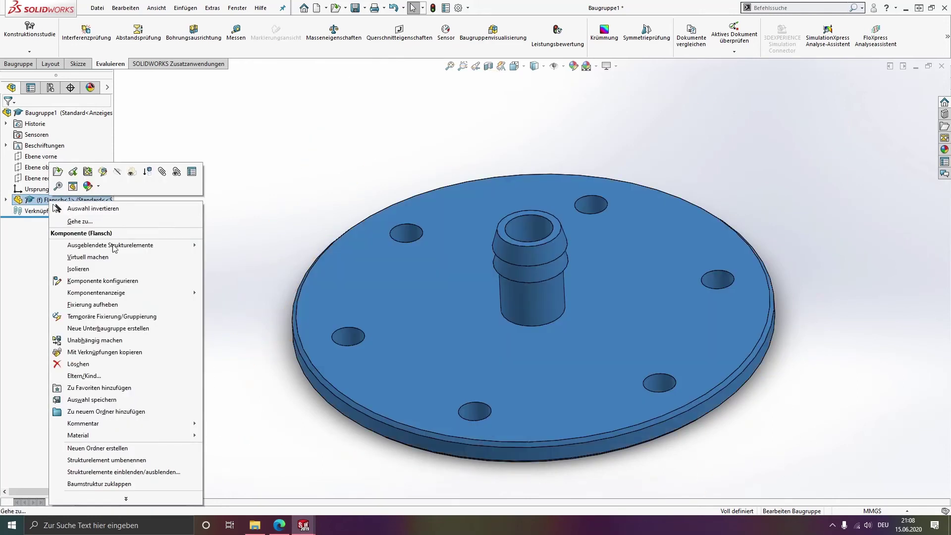
left_click(99, 304)
left_click(290, 264)
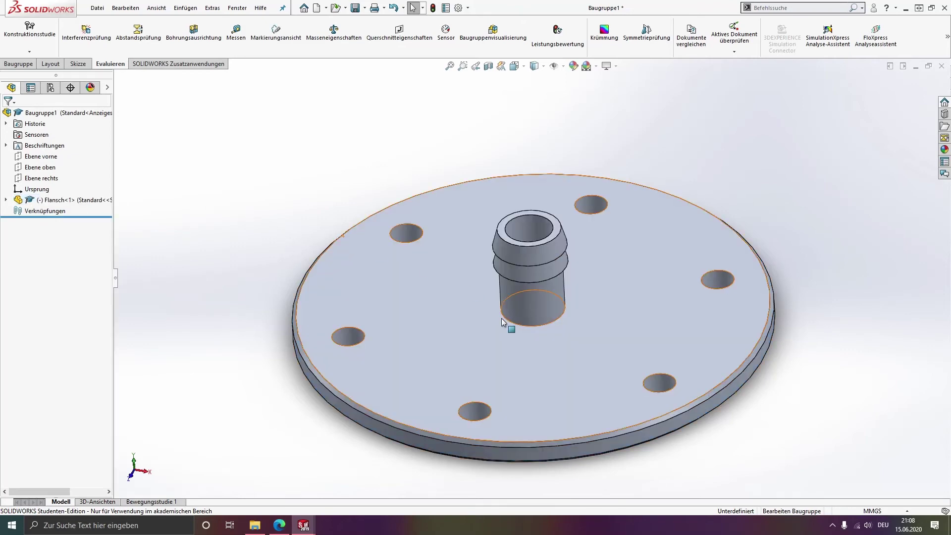
- Mate the Flansch component's origin coincident with the assembly's origin
middle_click_drag(502, 318, 448, 270)
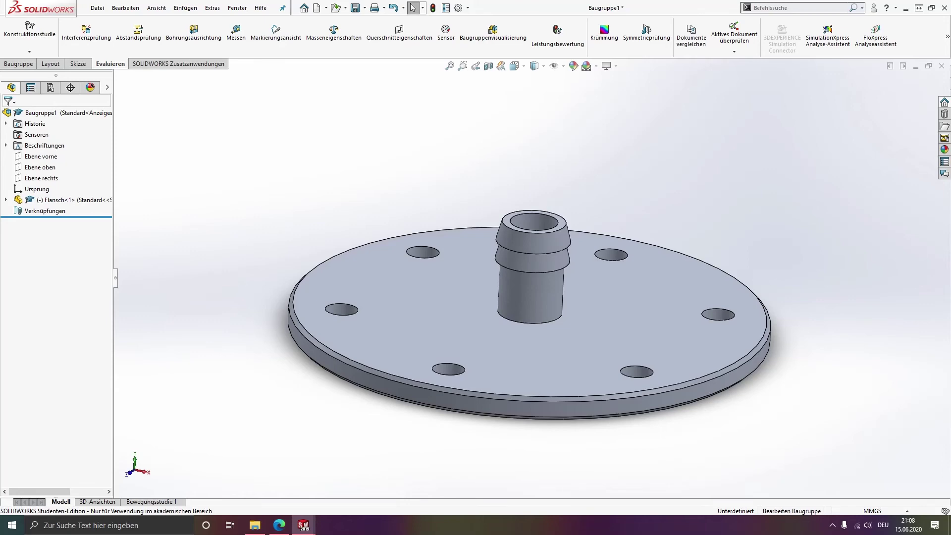
left_click(6, 200)
left_click(48, 298)
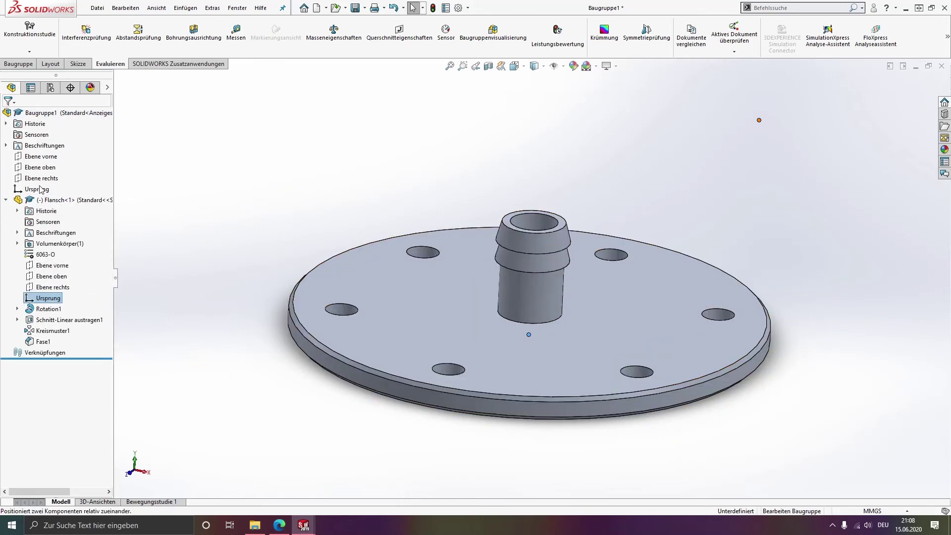
left_click(35, 189, "ctrl")
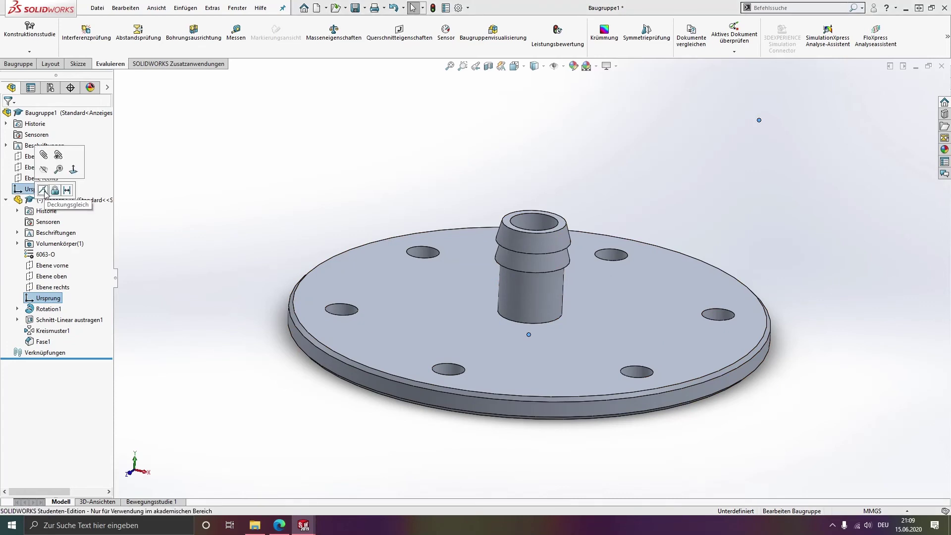
left_click(43, 191)
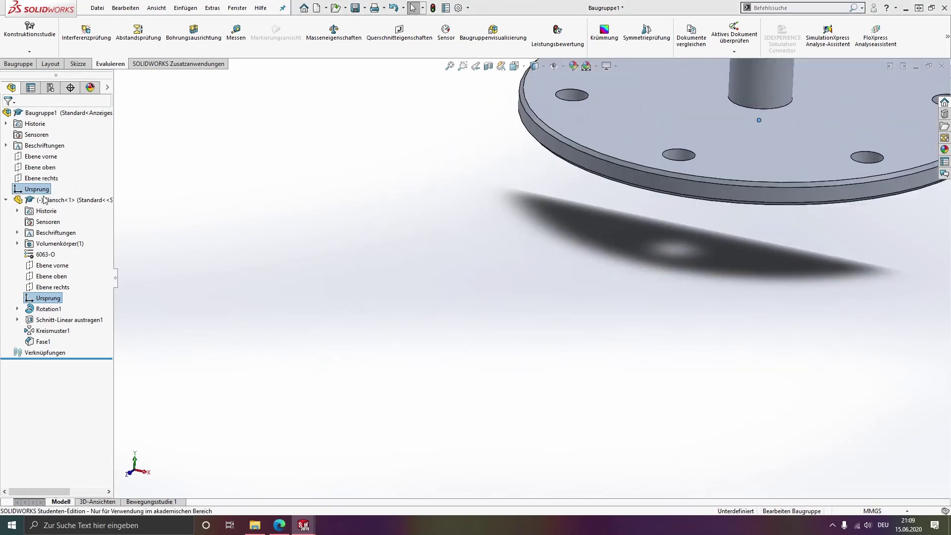
scroll(630, 227, "up", 3)
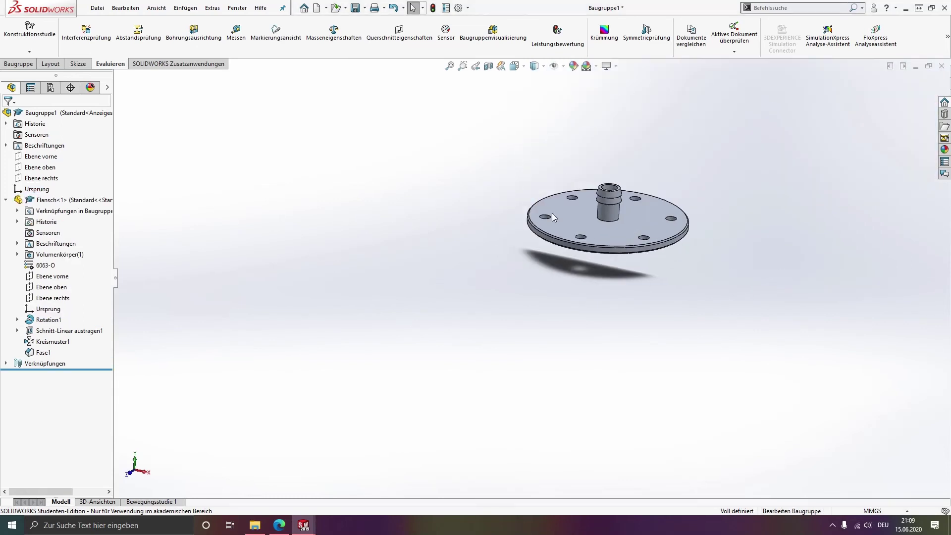
left_click(6, 199)
scroll(548, 261, "up", 2)
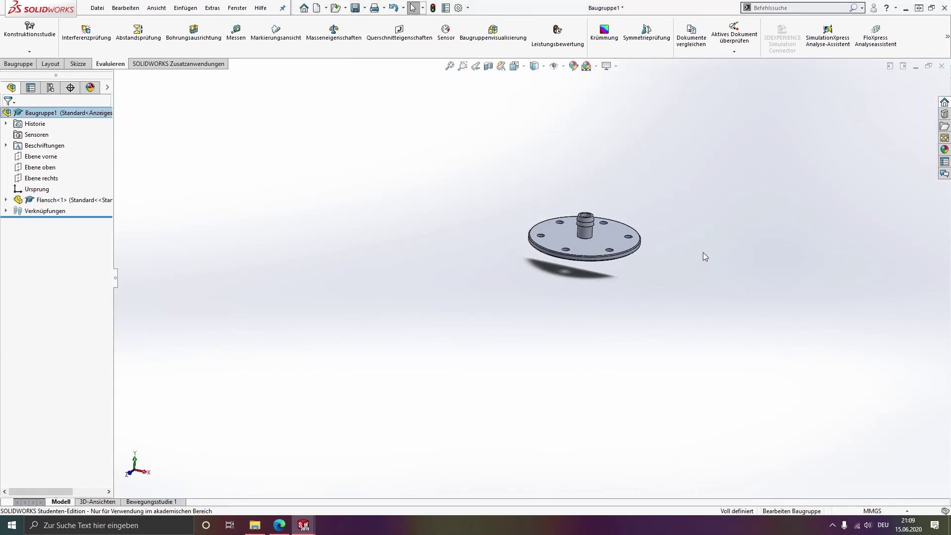
scroll(685, 201, "down", 4)
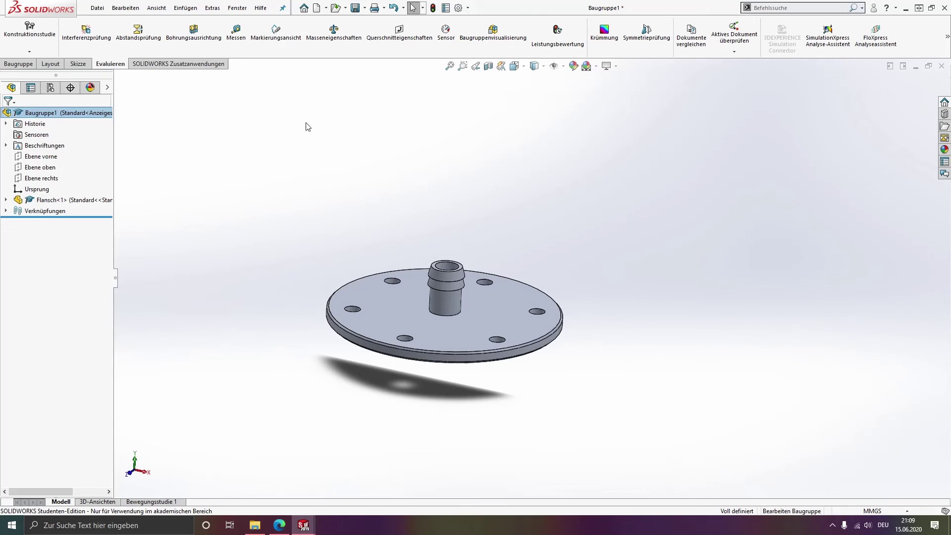
left_click(18, 63)
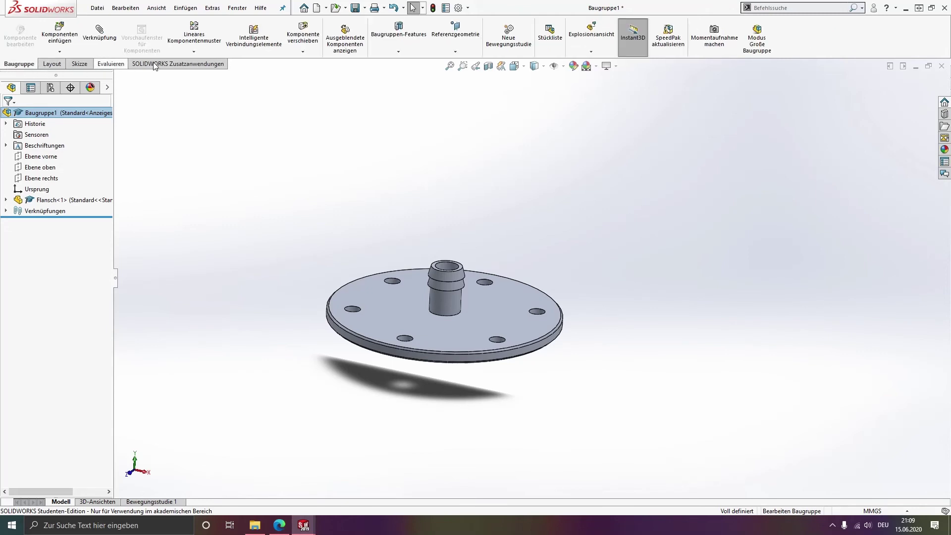
- Insert the open Schlauch part into the assembly as the second component, beside the flange
left_click(59, 35)
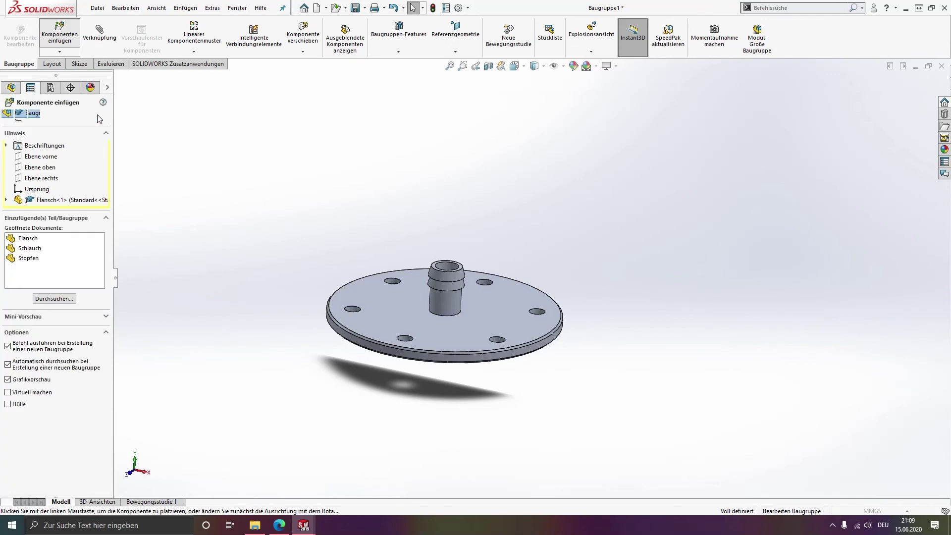
left_click(56, 249)
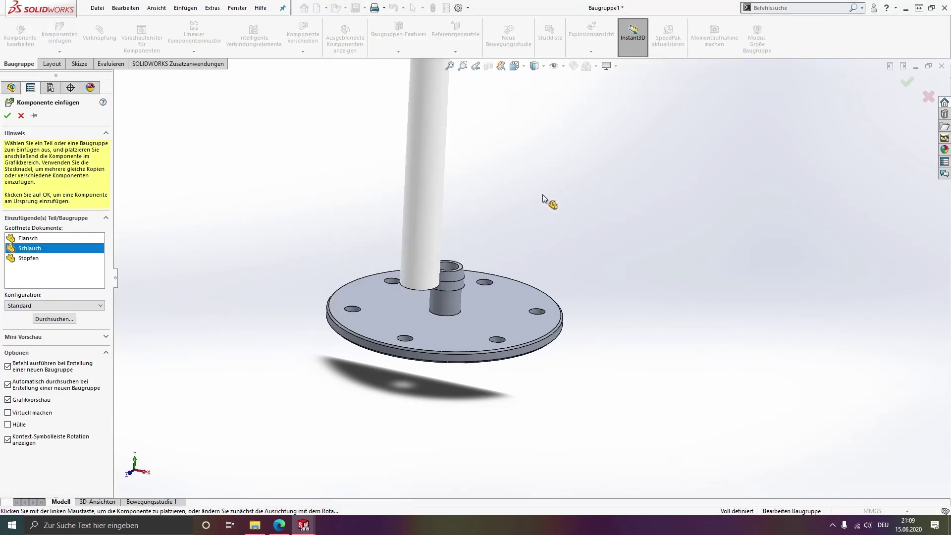
left_click(520, 207)
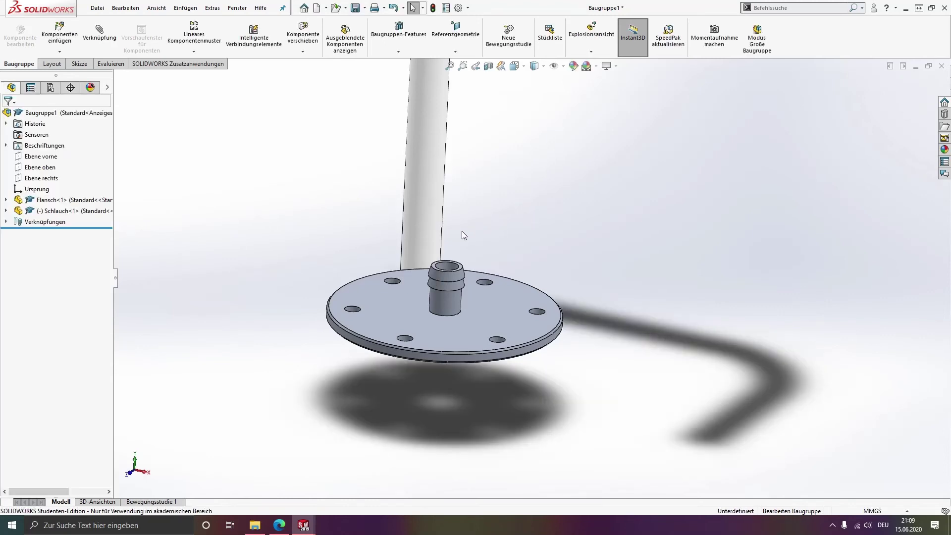
- Mate the inner cylindrical face at the hose's lower end concentric with the cylindrical shaft of the flange's hose nozzle
middle_click_drag(436, 267, 444, 206)
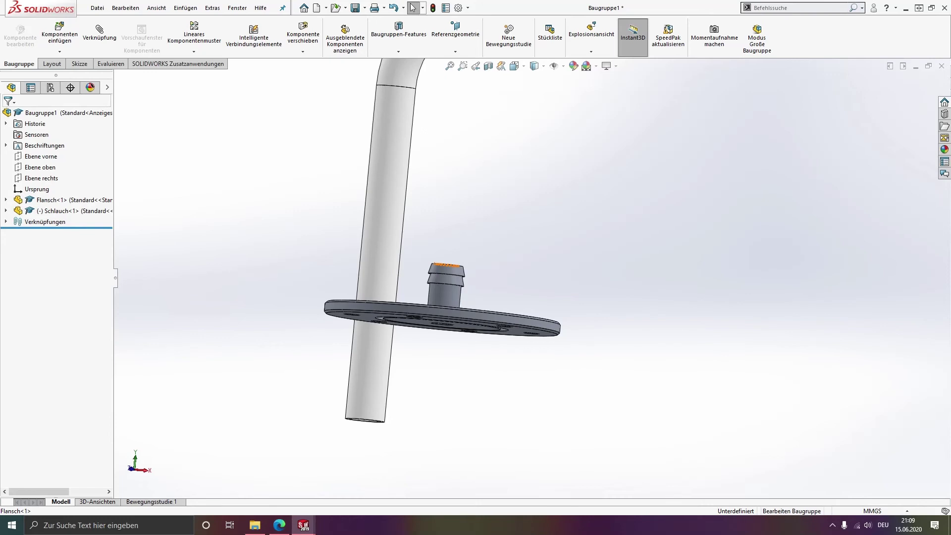
middle_click_drag(363, 405, 349, 432)
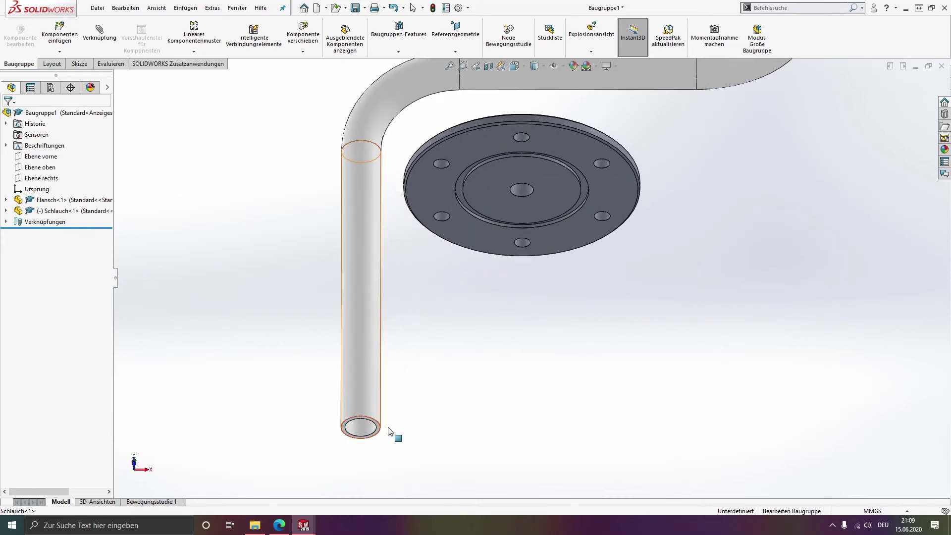
left_click(358, 428)
middle_click_drag(479, 218, 466, 339)
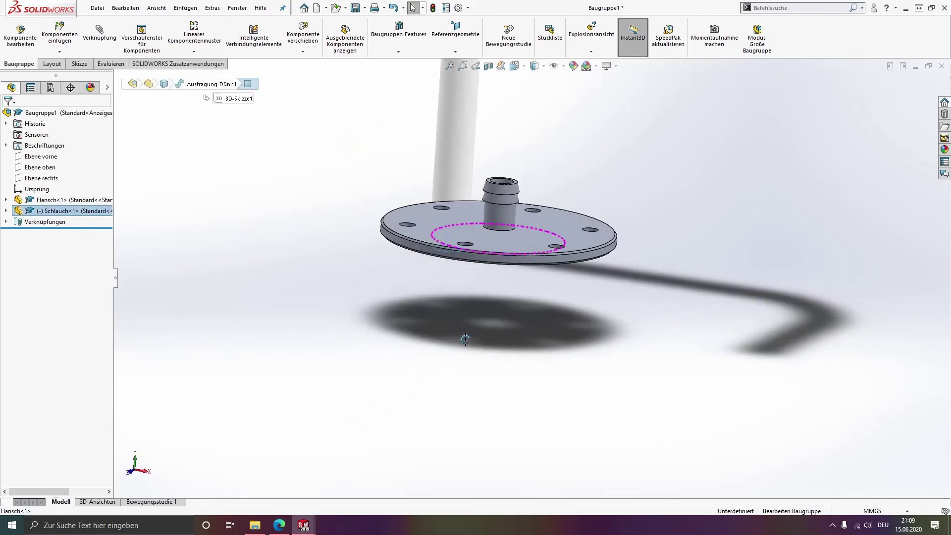
left_click(498, 215, "ctrl")
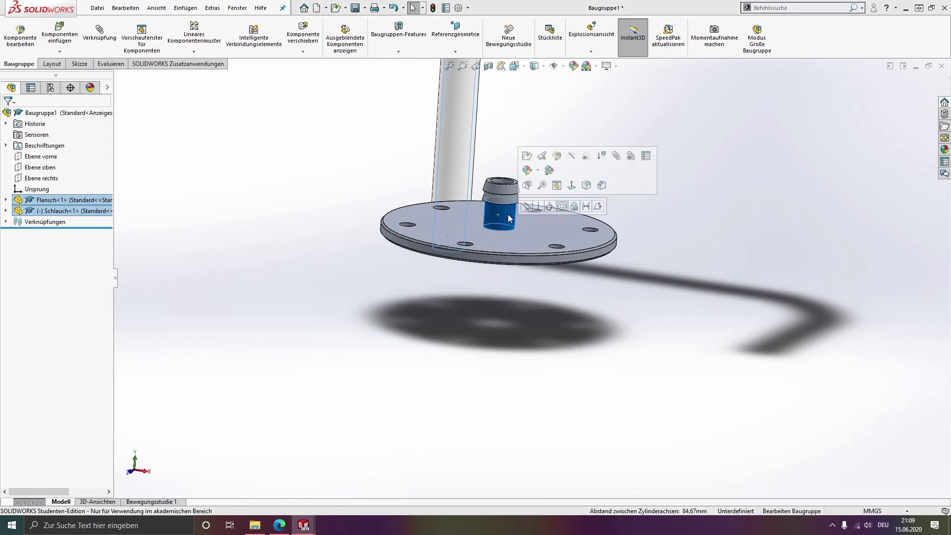
left_click(562, 206)
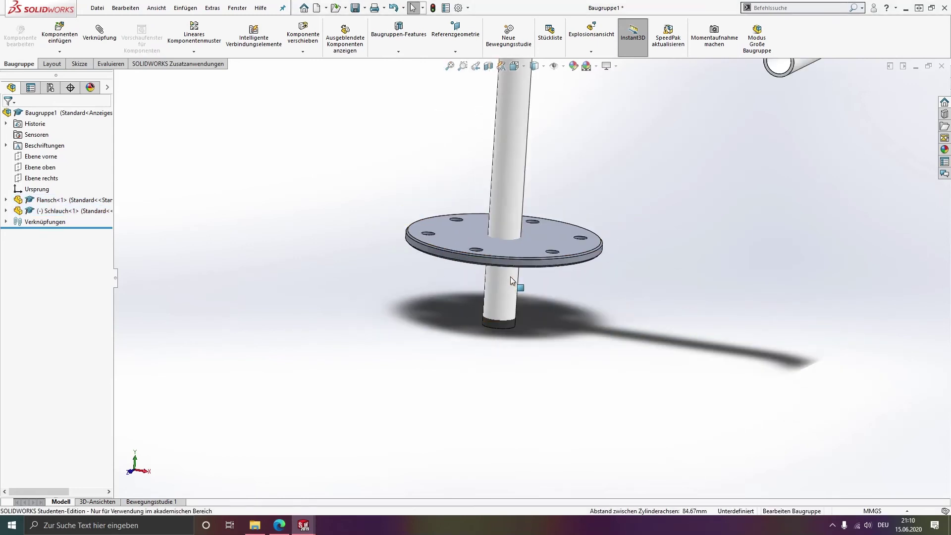
- Move the hose upward along its axis until its lower end sits clear above the flange nozzle
left_click_drag(513, 194, 511, 151)
scroll(501, 313, "down", 1)
scroll(545, 322, "up", 4)
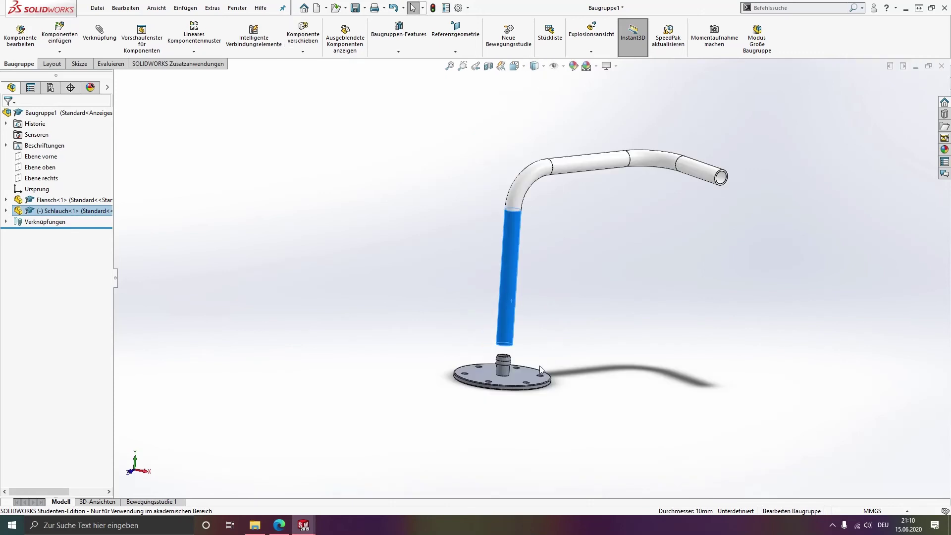
key("Escape")
- Add a 3 mm distance mate between the flange's upper face and the hose's lower end face
scroll(536, 359, "down", 8)
scroll(554, 345, "down", 3)
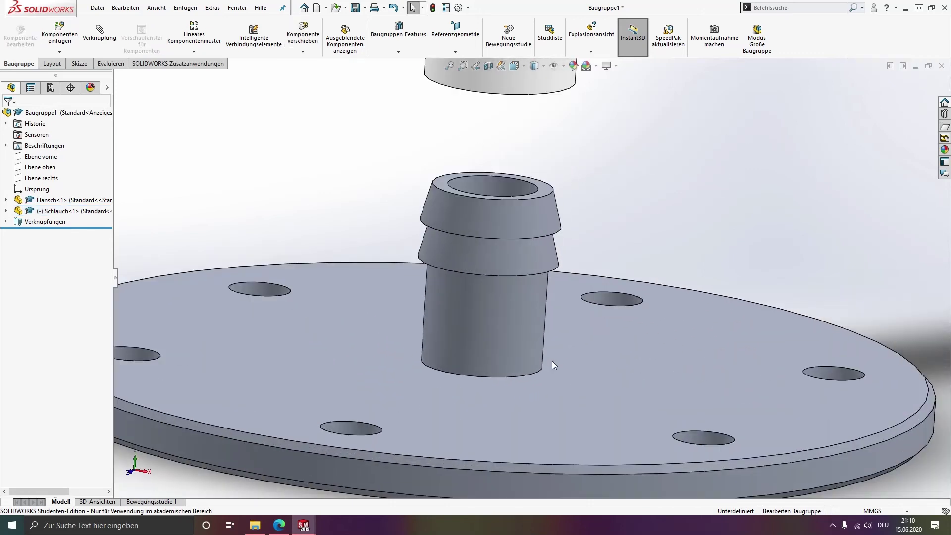
left_click(574, 350)
left_click(608, 179)
left_click(100, 34)
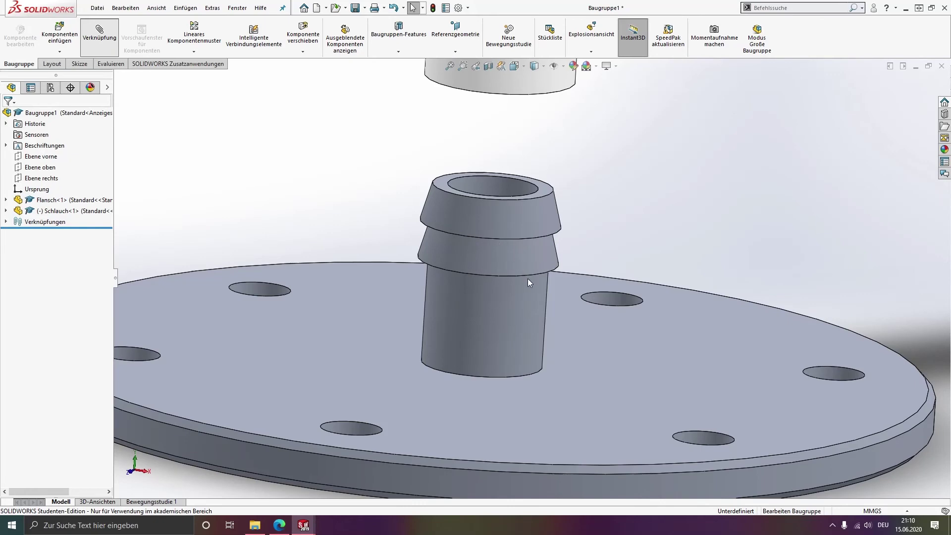
left_click(595, 361)
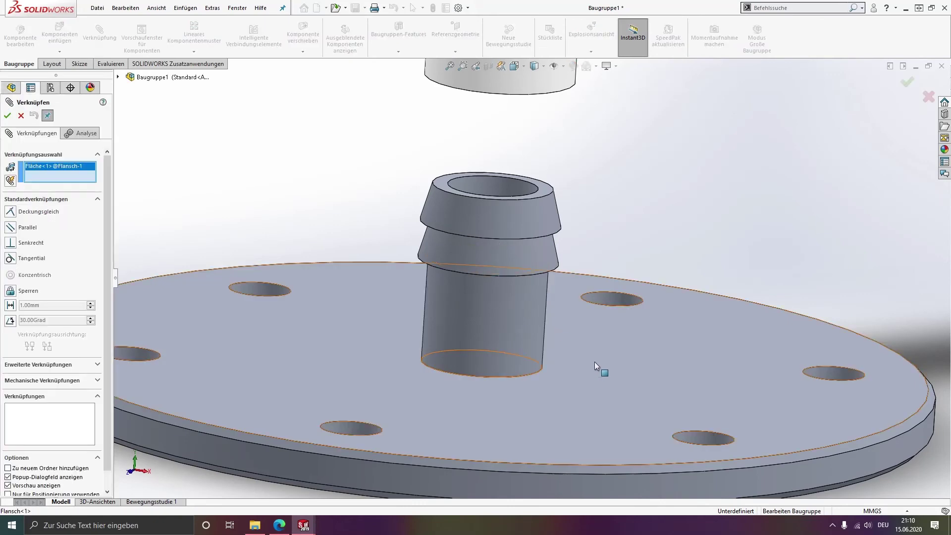
middle_click_drag(475, 294, 506, 196)
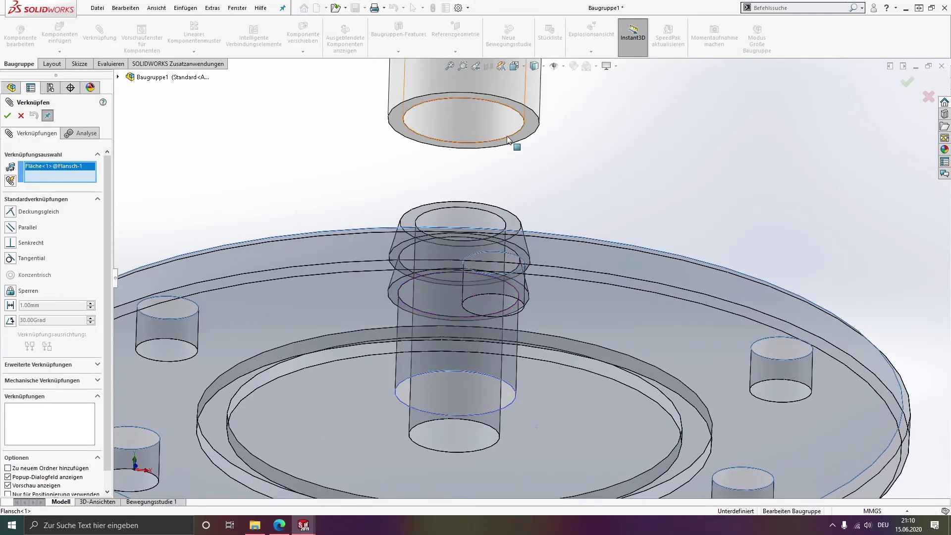
left_click(535, 121)
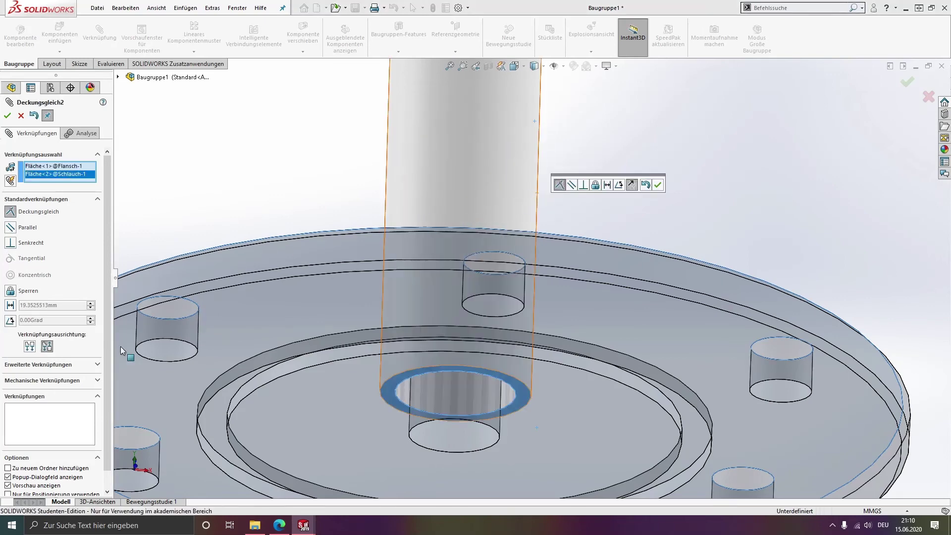
left_click(10, 306)
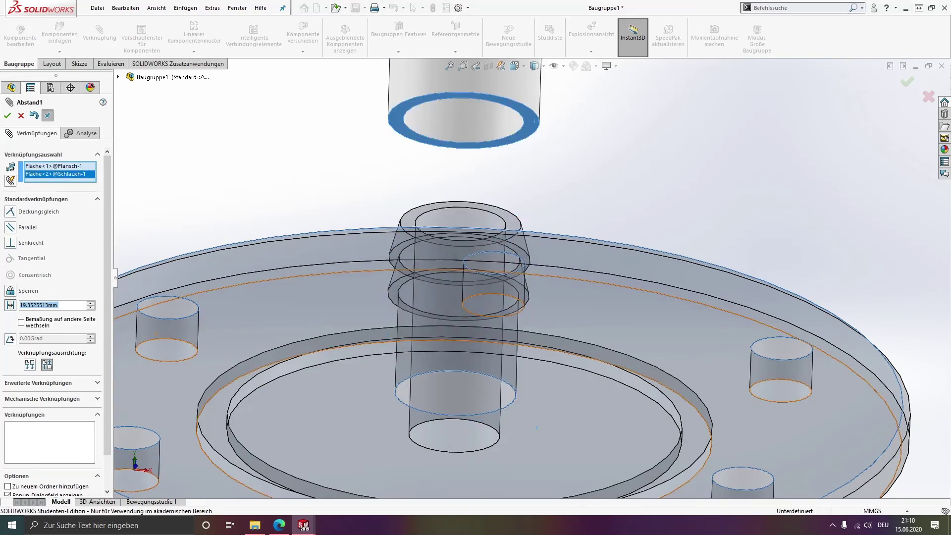
type("3")
key("Return")
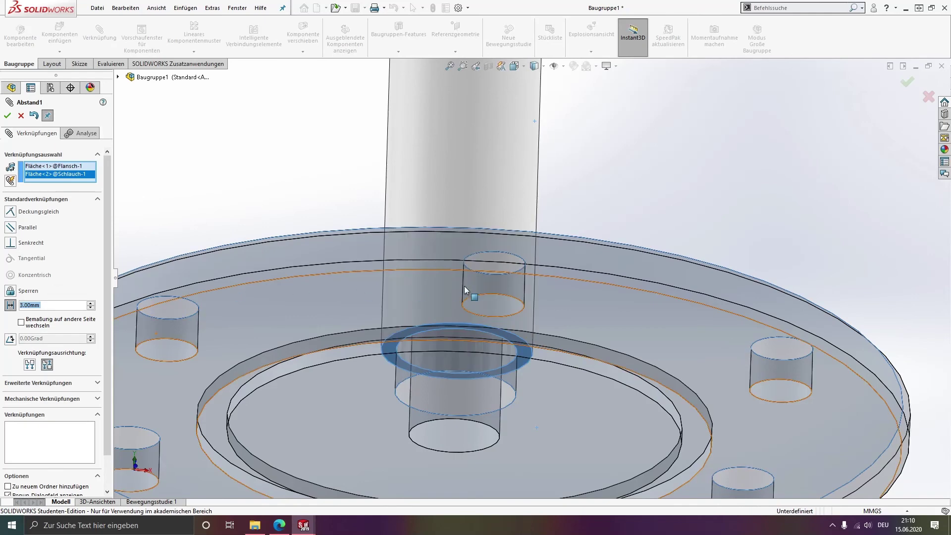
middle_click_drag(466, 309, 431, 337)
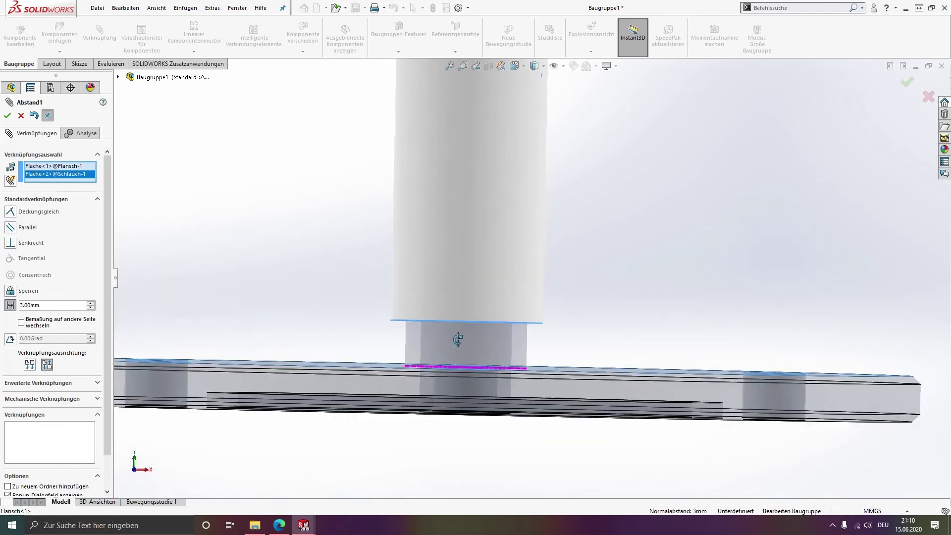
left_click(8, 115)
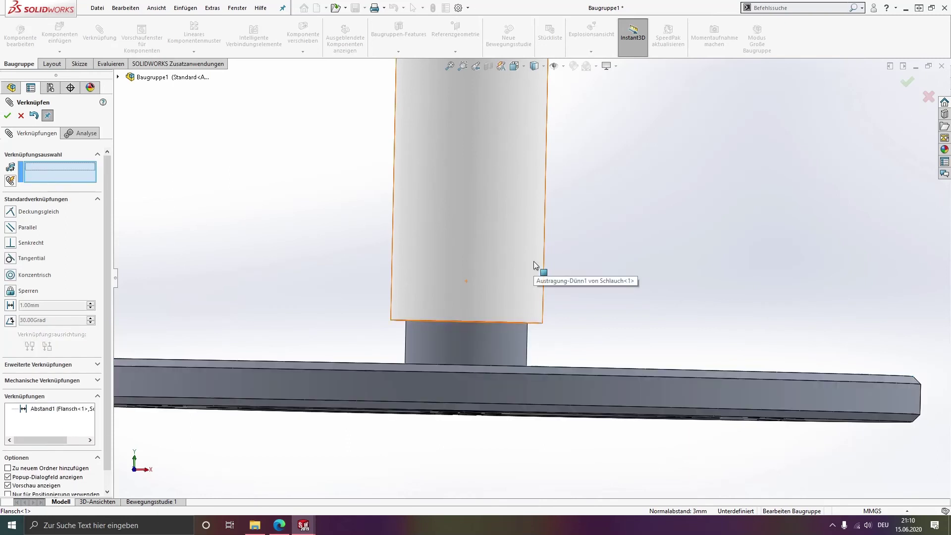
key("Escape")
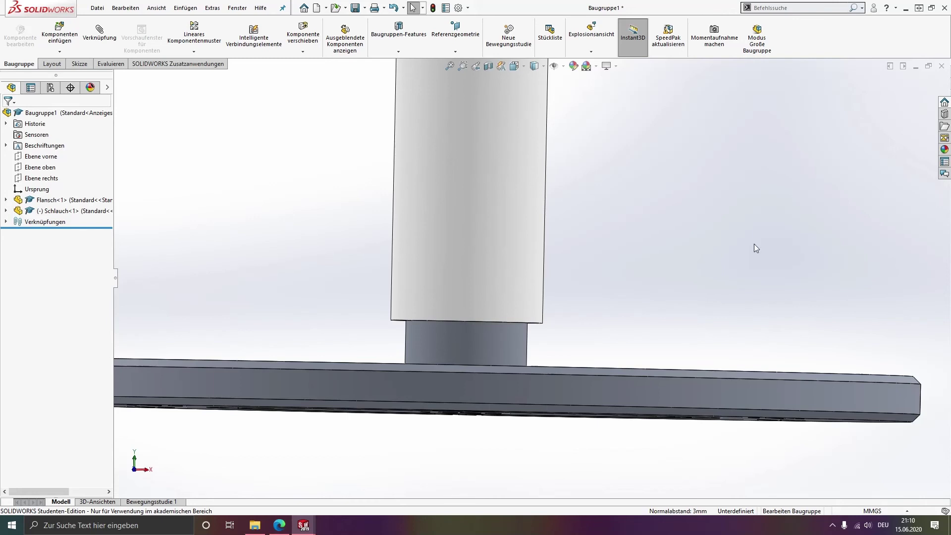
- Swing the hose about the nozzle axis to test its remaining rotation, and expand the Schlauch component's features
scroll(756, 247, "up", 10)
middle_click_drag(638, 147, 581, 234)
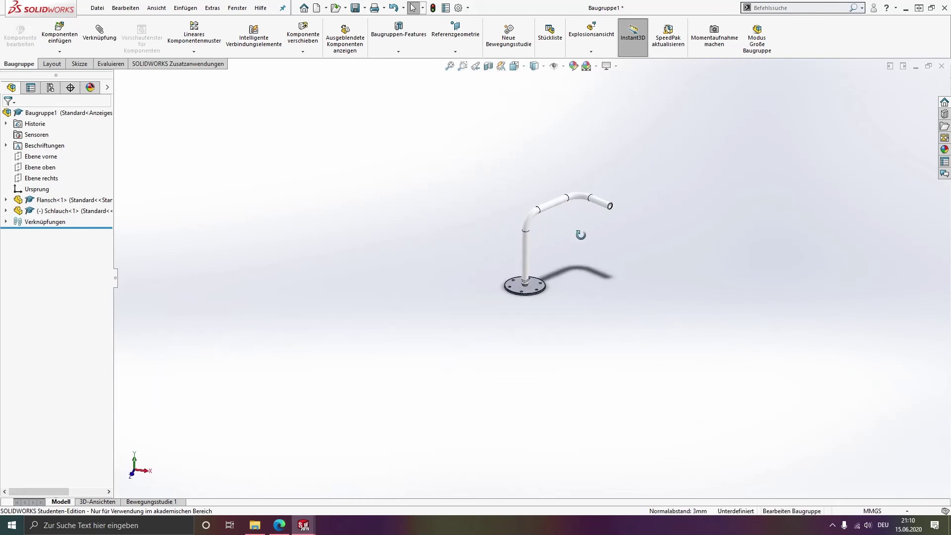
scroll(598, 204, "down", 4)
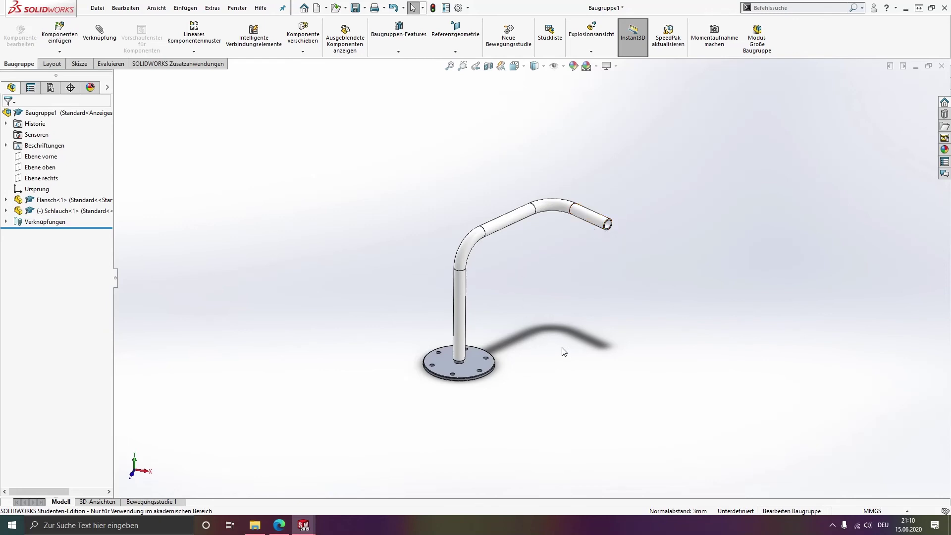
middle_click_drag(563, 352, 512, 506)
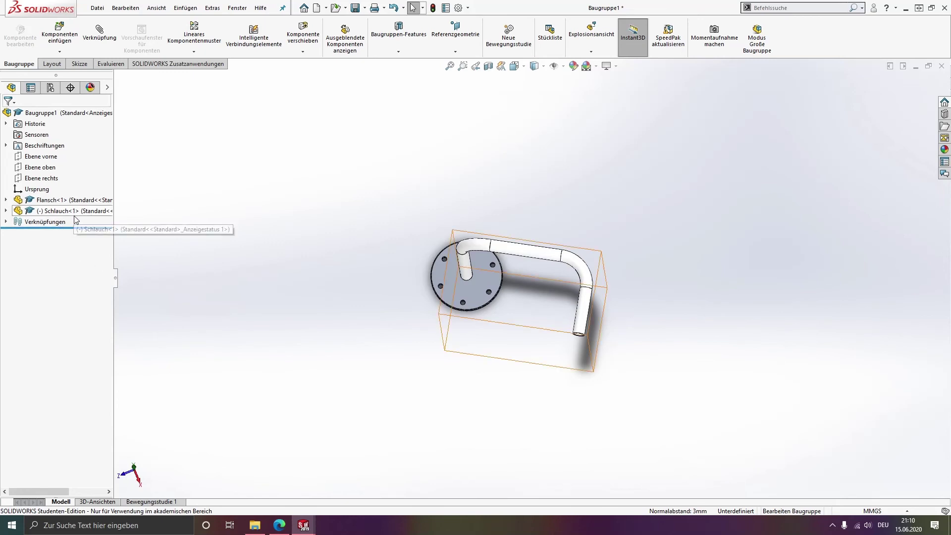
left_click(6, 211)
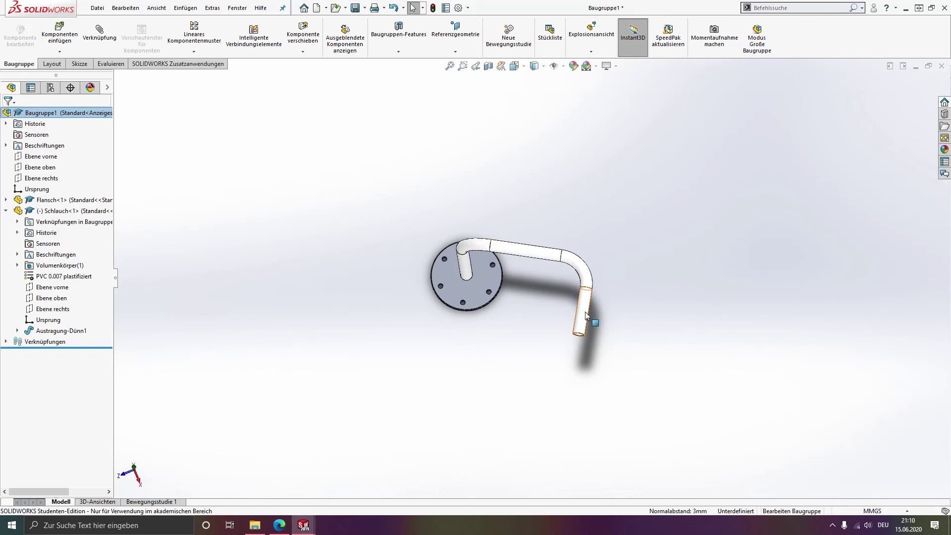
left_click_drag(586, 315, 612, 232)
middle_click_drag(557, 269, 560, 308)
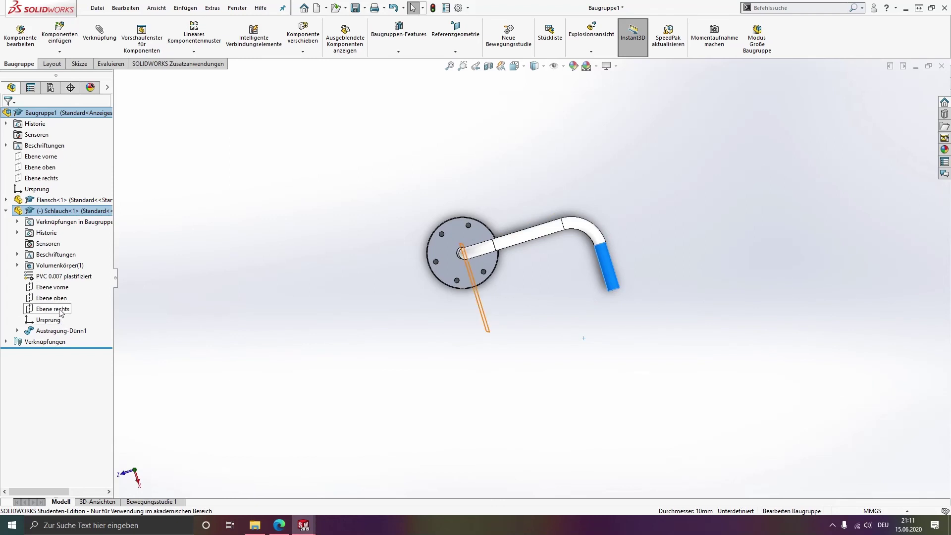
- Mate the hose's Ebene rechts parallel to the assembly's Ebene vorne to lock its rotation
left_click(60, 310)
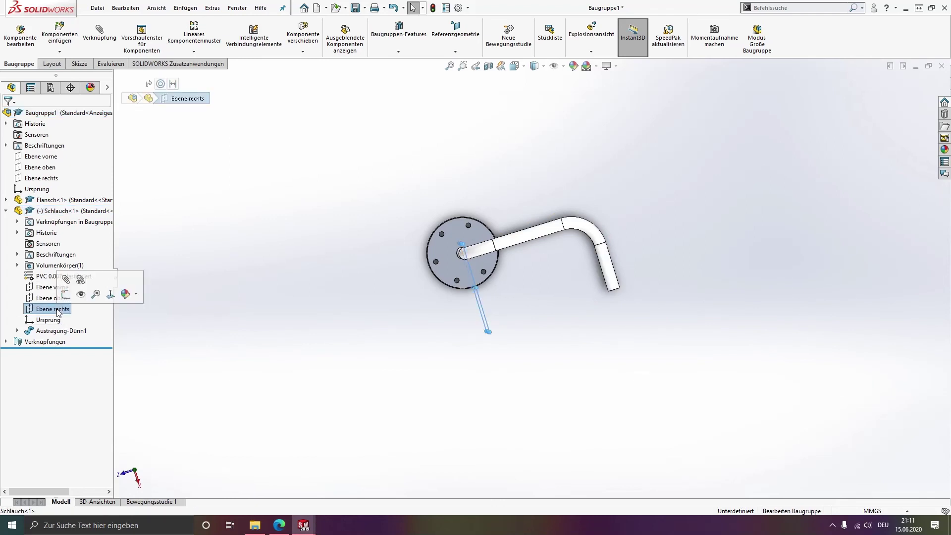
left_click(38, 158, "ctrl")
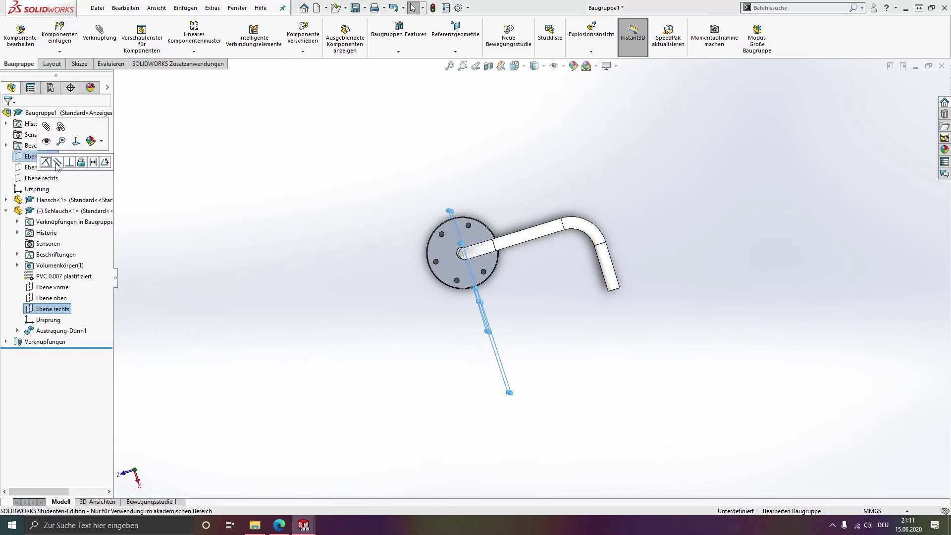
left_click(57, 163)
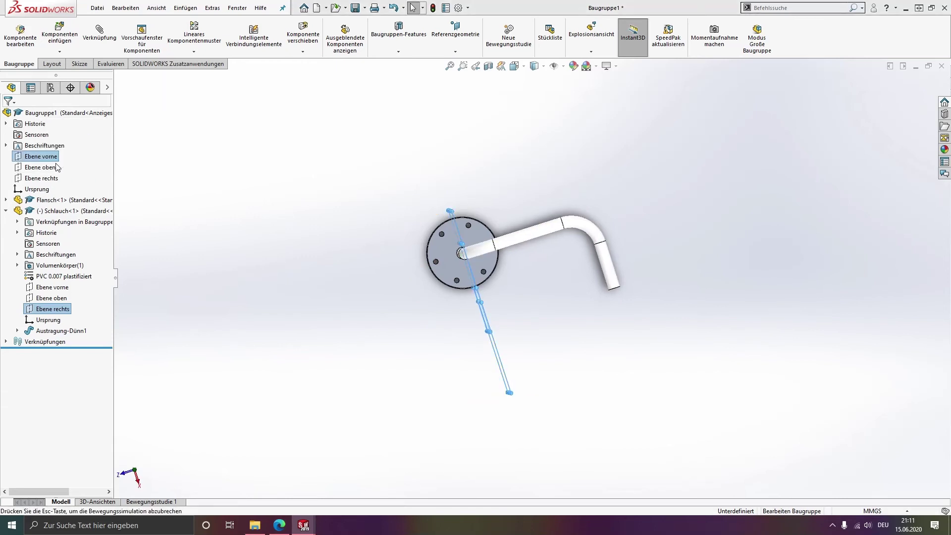
left_click(5, 211)
middle_click_drag(516, 238, 536, 188)
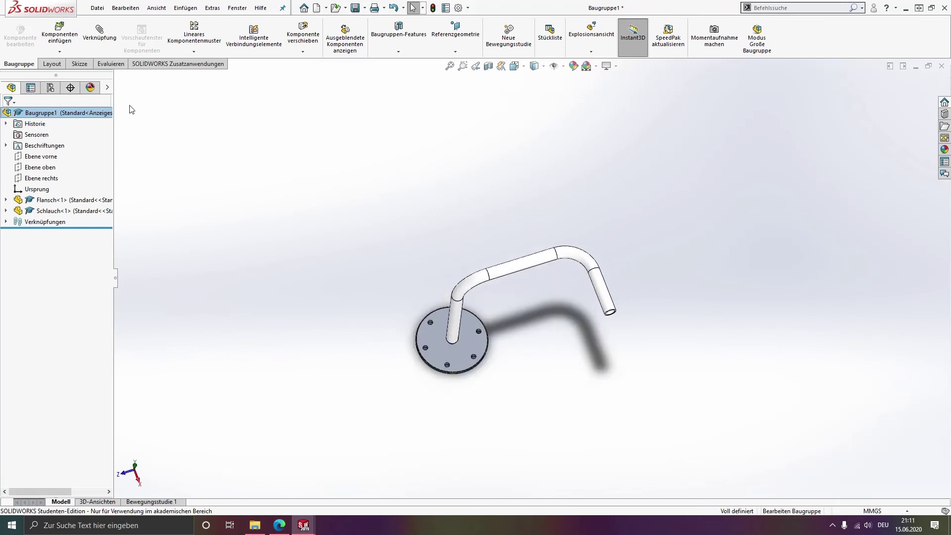
- Insert the open Stopfen part into the assembly near the hose's free end
left_click(53, 35)
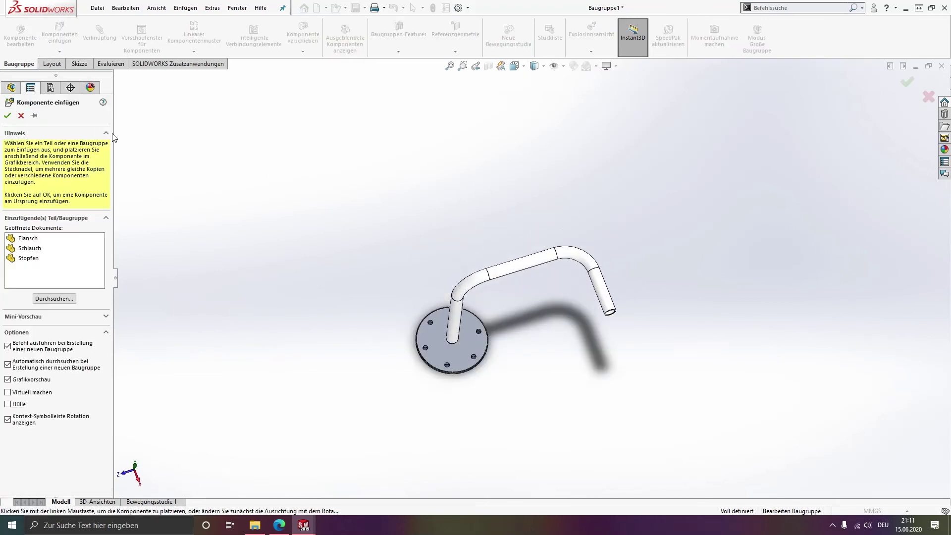
left_click(28, 259)
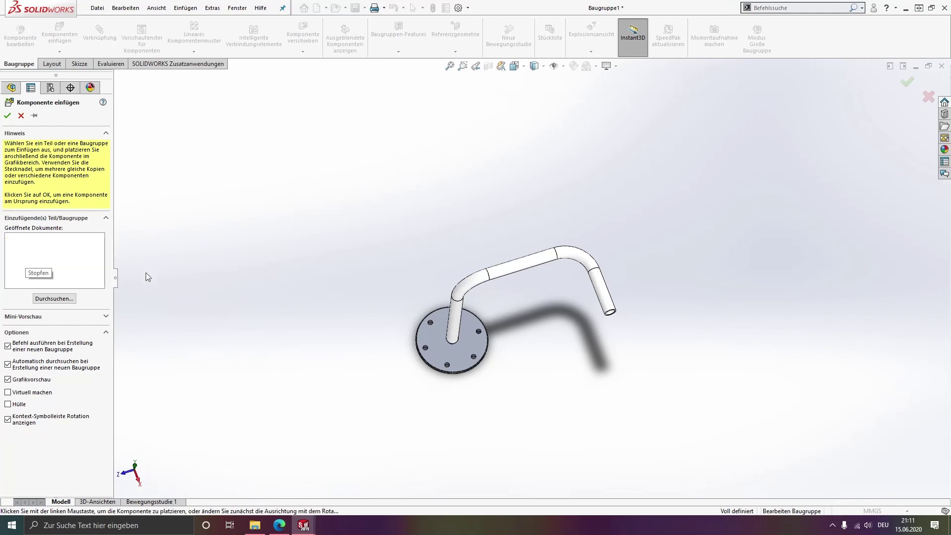
left_click(610, 355)
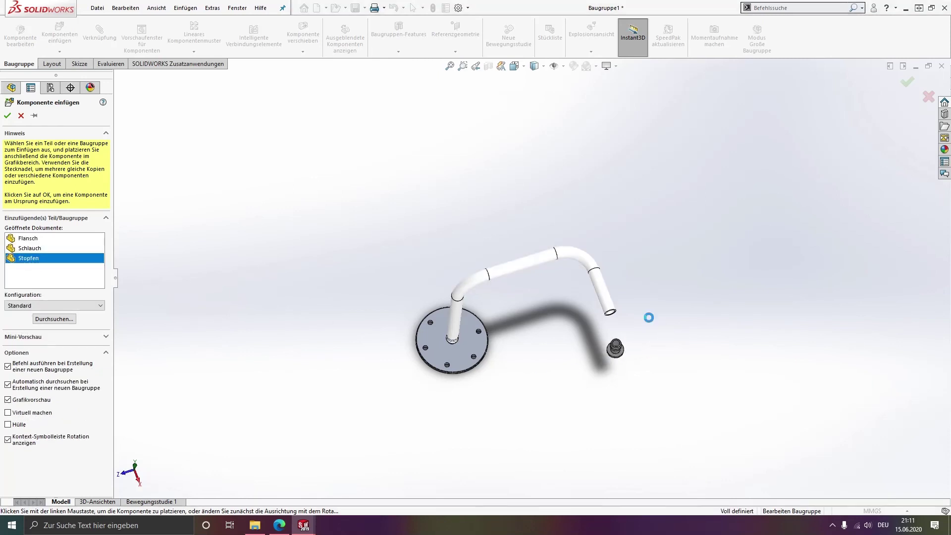
- Mate the plug's cylindrical shank concentric with the hose's inner face, with flipped alignment and rotation locked
scroll(647, 317, "down", 3)
scroll(575, 372, "down", 5)
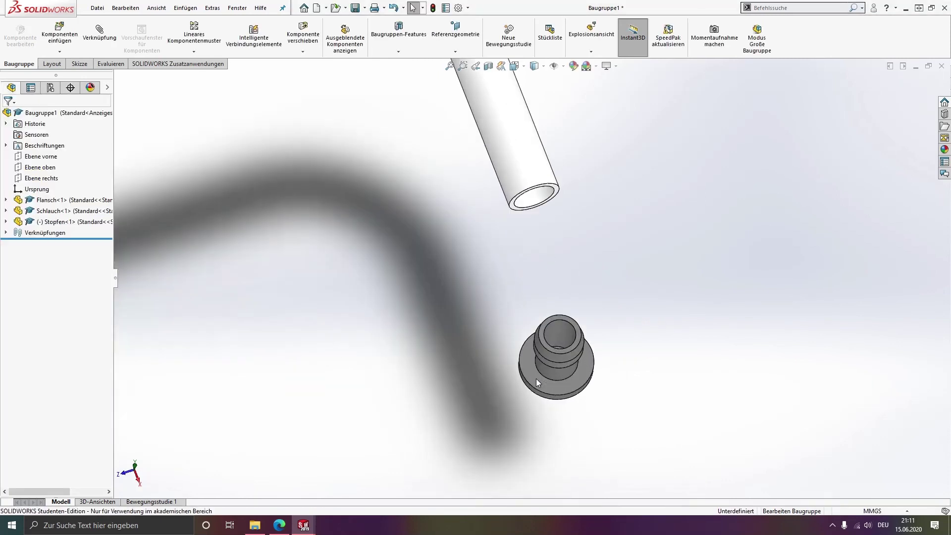
mouse_move(562, 347)
middle_mouse_down()
mouse_move(563, 270)
mouse_move(562, 356)
middle_mouse_up()
left_click(562, 355)
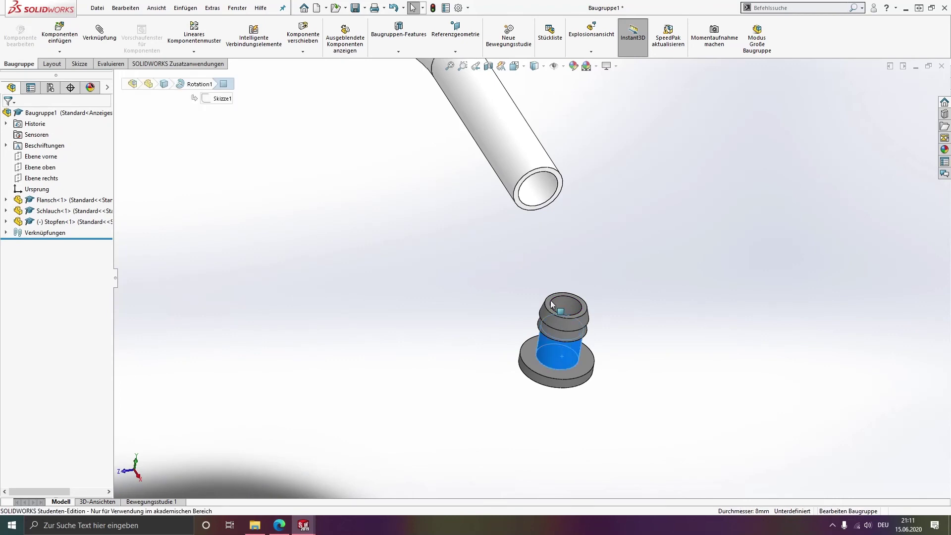
left_click(538, 188, "ctrl")
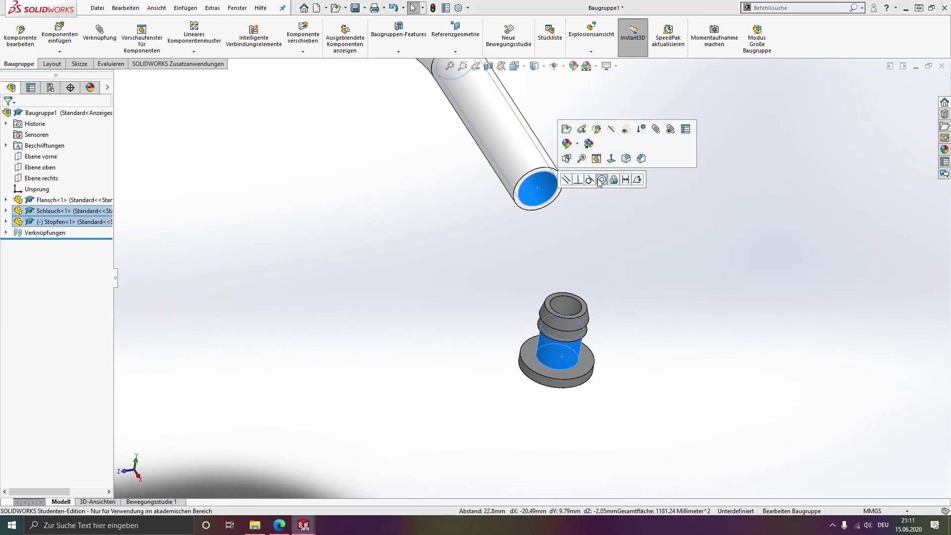
left_click(99, 32)
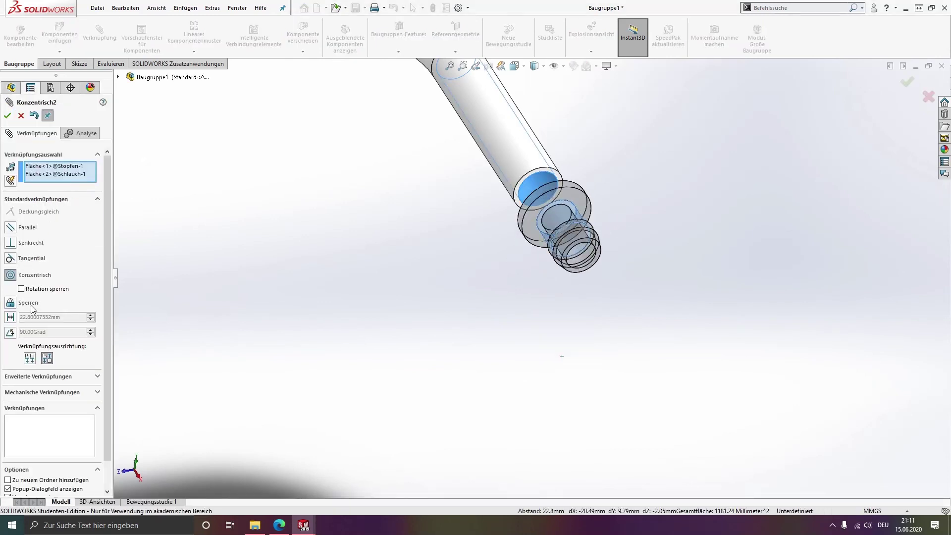
left_click(29, 358)
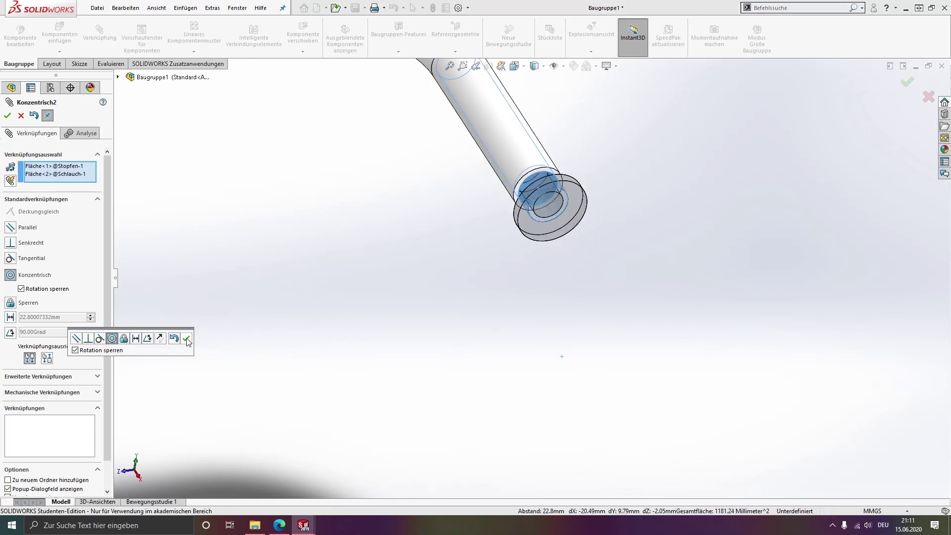
left_click(187, 339)
- Mate the hose's free end face coincident with the inner face of the plug's collar and finish mating
scroll(528, 169, "down", 5)
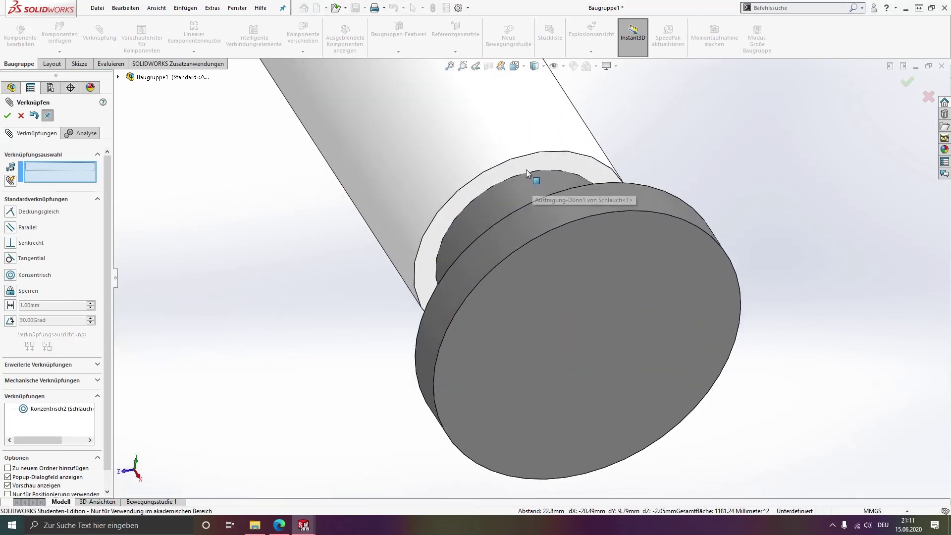
left_click(522, 168)
middle_click_drag(516, 202, 591, 284)
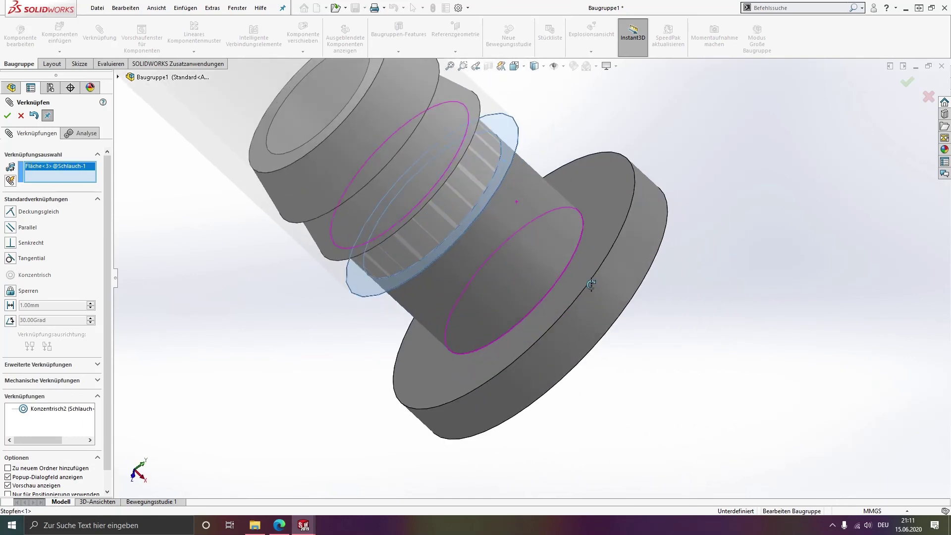
left_click(589, 178)
scroll(554, 201, "down", 4)
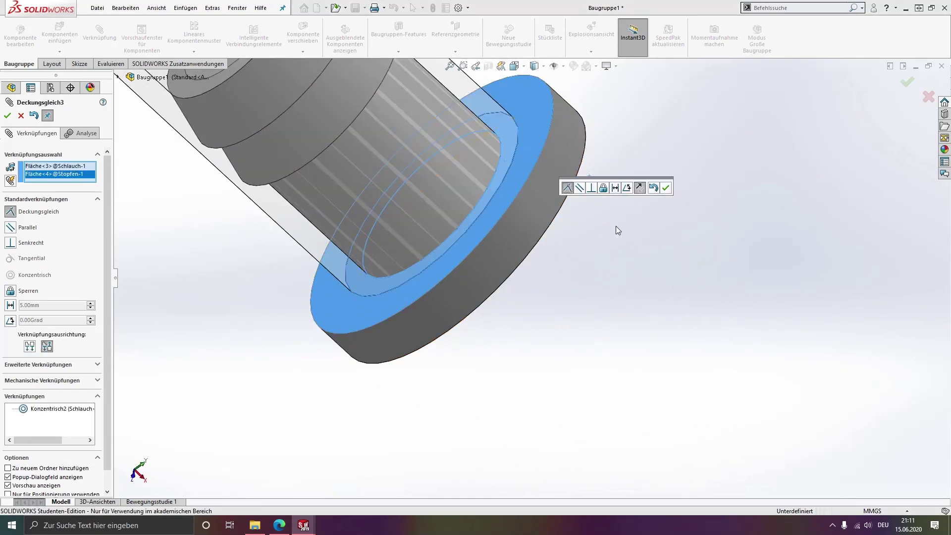
left_click(666, 189)
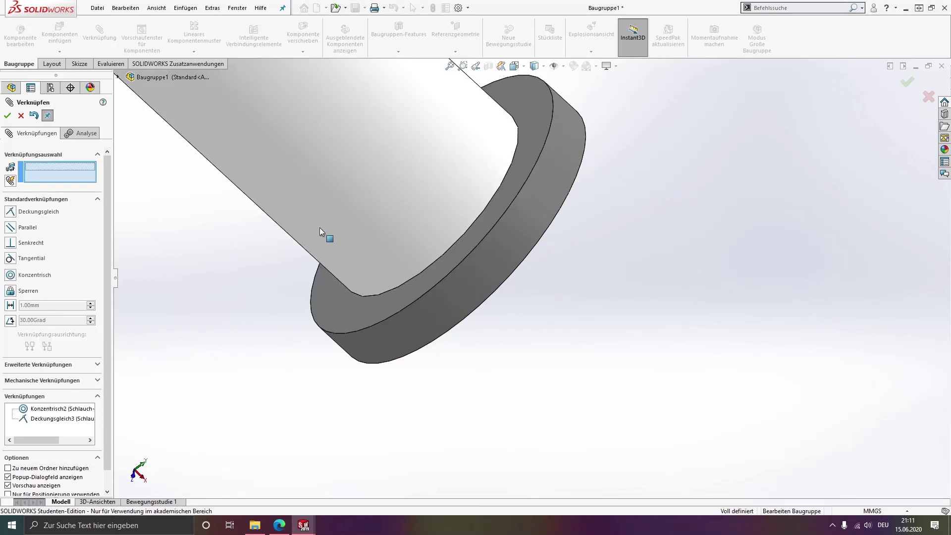
left_click(8, 117)
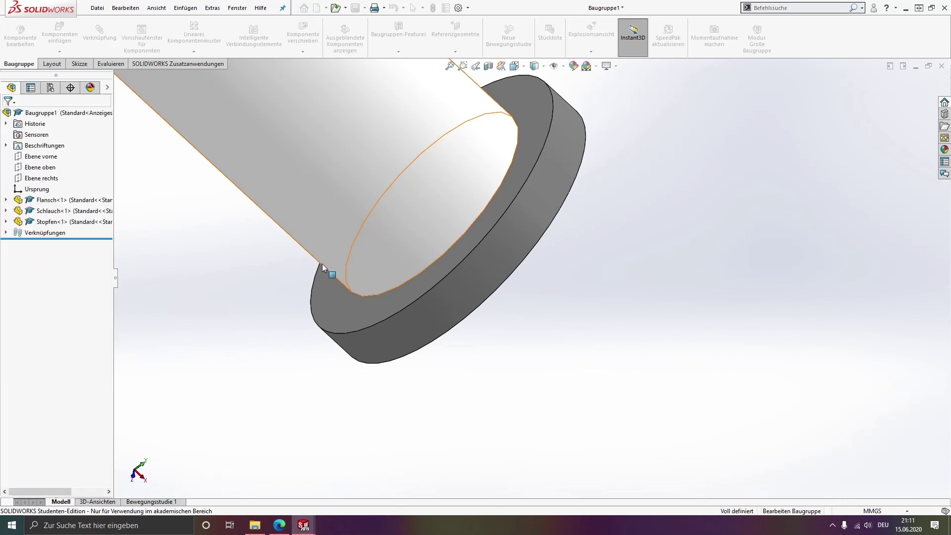
- Calculate the mass properties of the whole assembly and examine its centre-of-mass position in the model
scroll(322, 264, "up", 5)
scroll(333, 249, "up", 3)
middle_click_drag(382, 336, 466, 423)
scroll(471, 426, "down", 2)
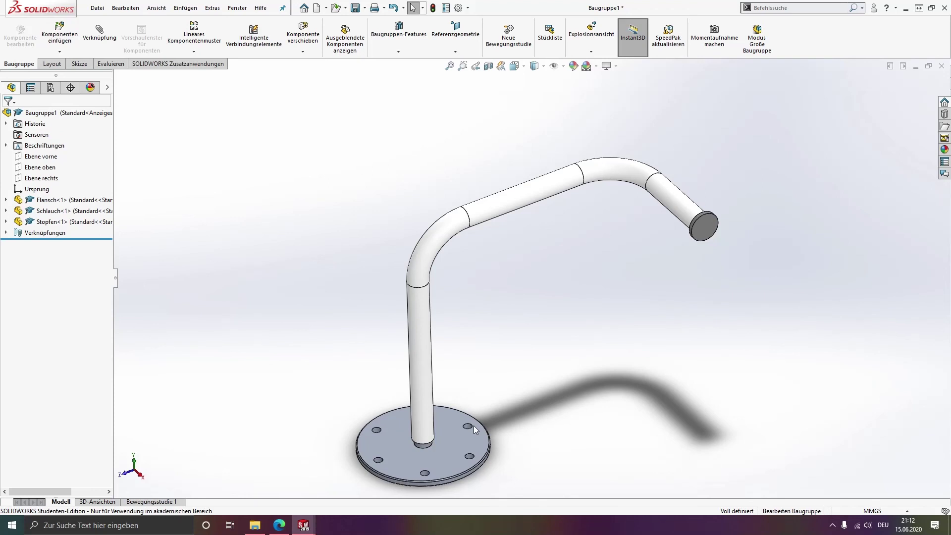
left_click(112, 65)
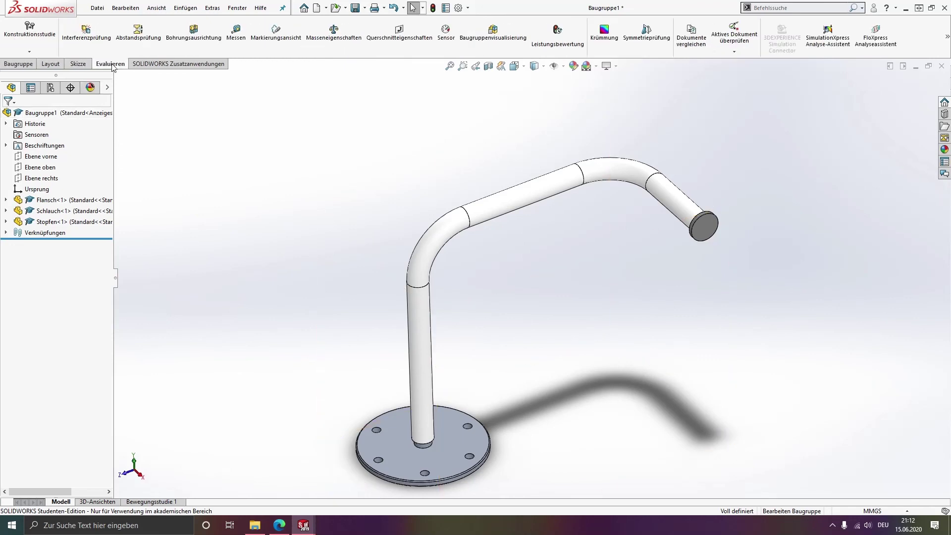
left_click(342, 41)
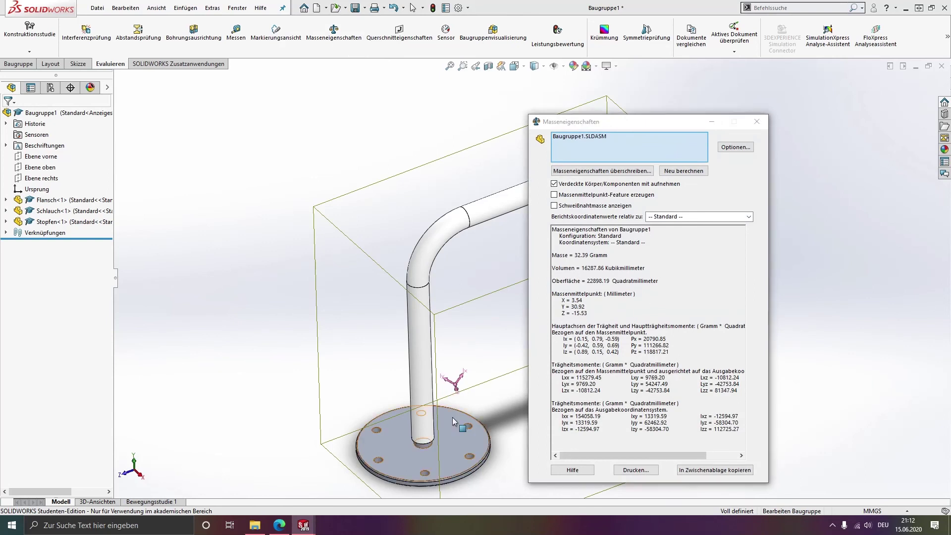
middle_click_drag(452, 417, 465, 421)
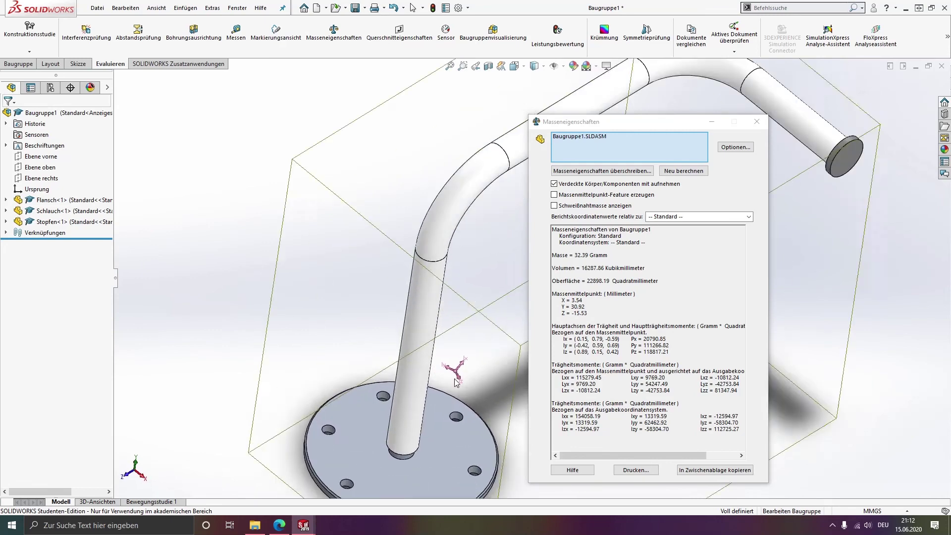
scroll(463, 376, "down", 5)
scroll(463, 372, "up", 5)
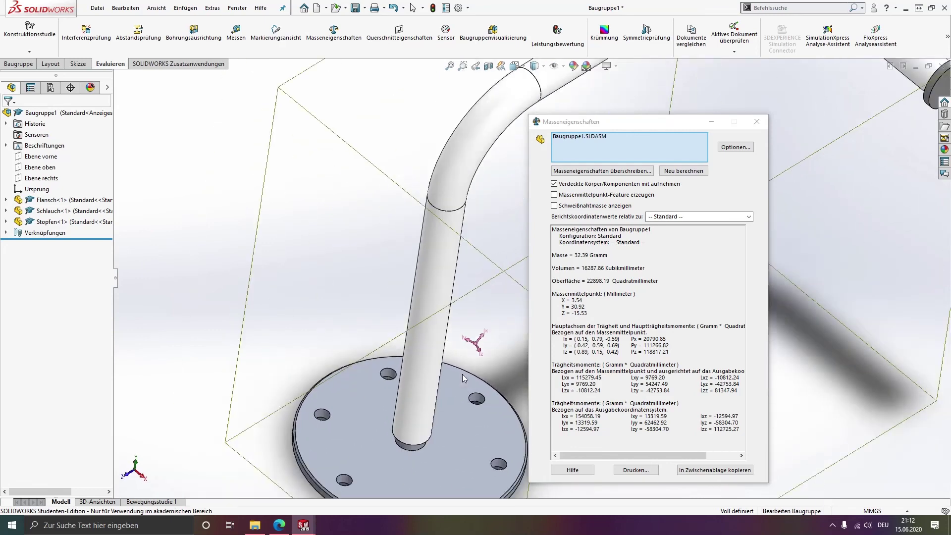
middle_click_drag(466, 359, 461, 324)
scroll(462, 325, "up", 2)
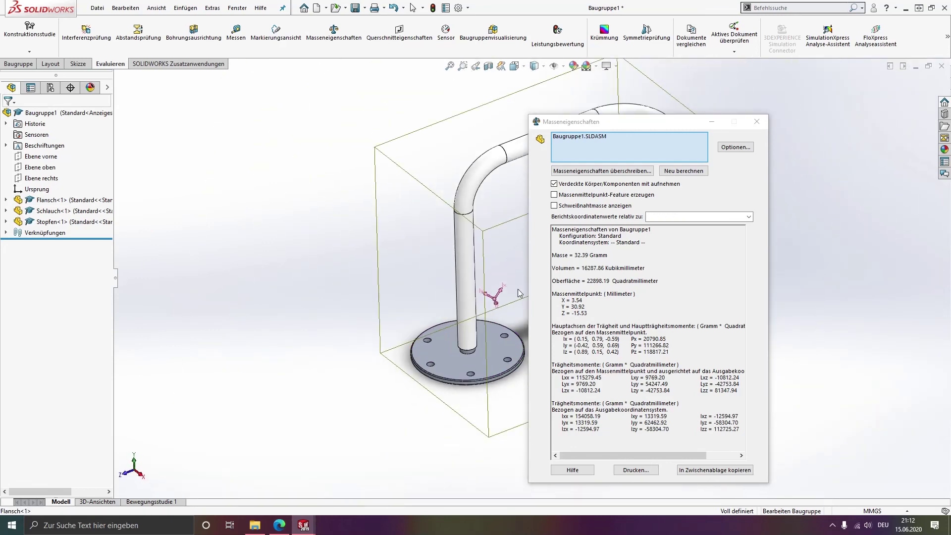
left_click(583, 301)
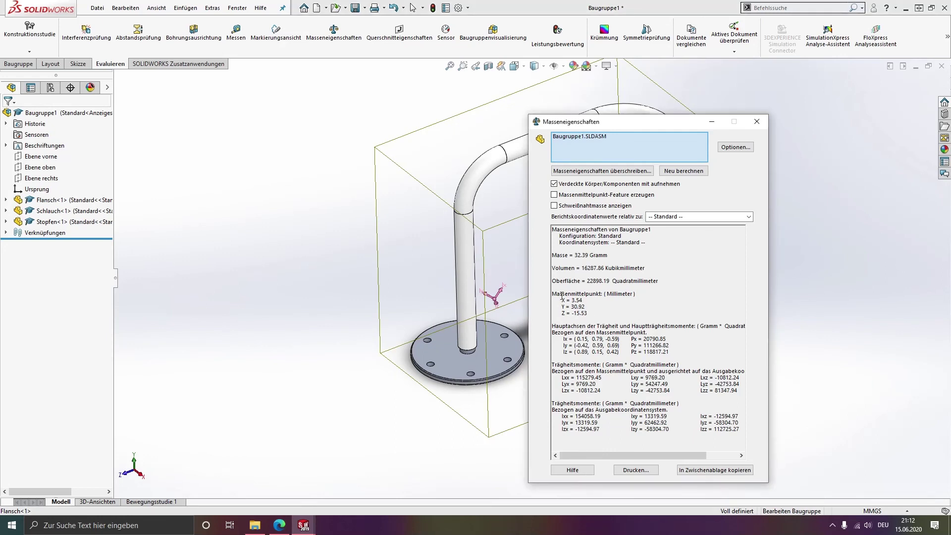
- Check which coordinate systems the mass properties report can refer to, keep Standard, and close the report
scroll(506, 268, "down", 3)
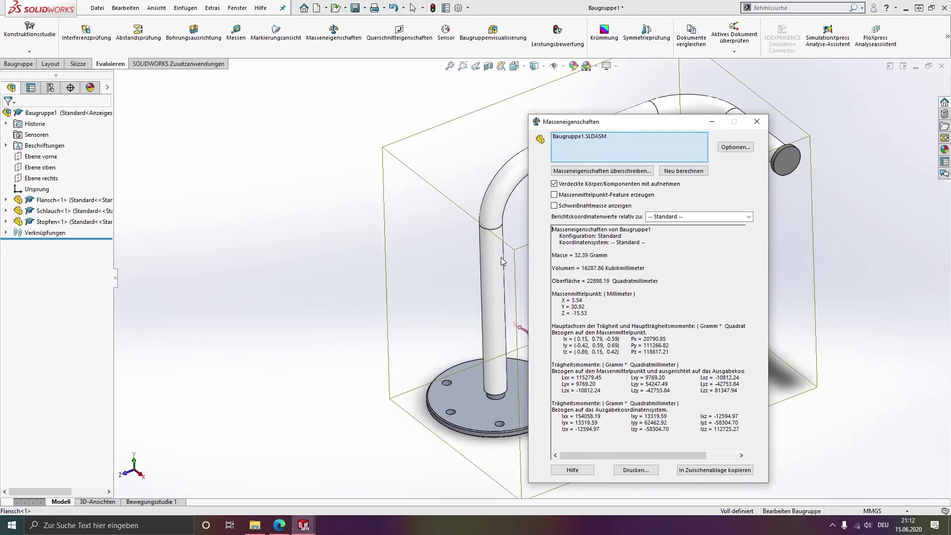
middle_click_drag(489, 283, 608, 226)
left_click(749, 218)
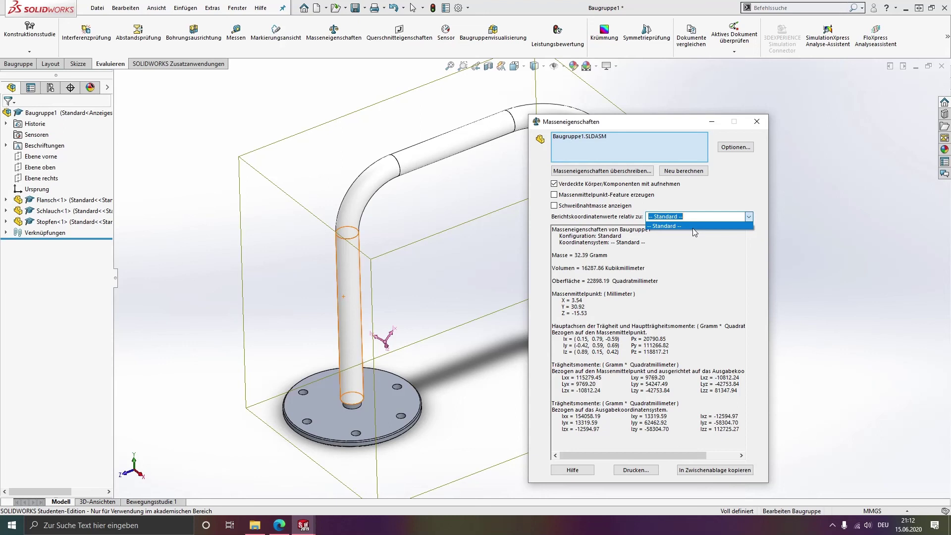
left_click(751, 216)
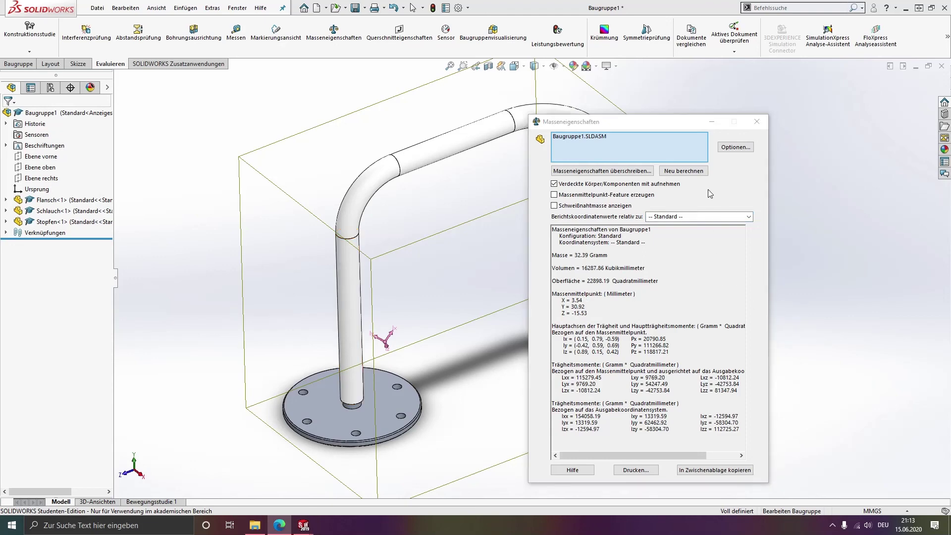
left_click(659, 123)
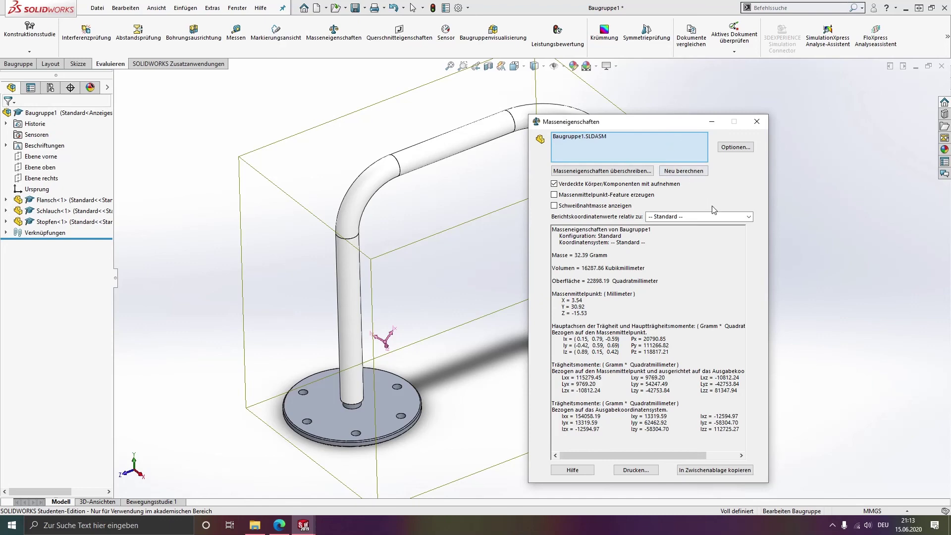
left_click(757, 121)
- Add a Massenmittelpunkt reference feature to the assembly
left_click(19, 63)
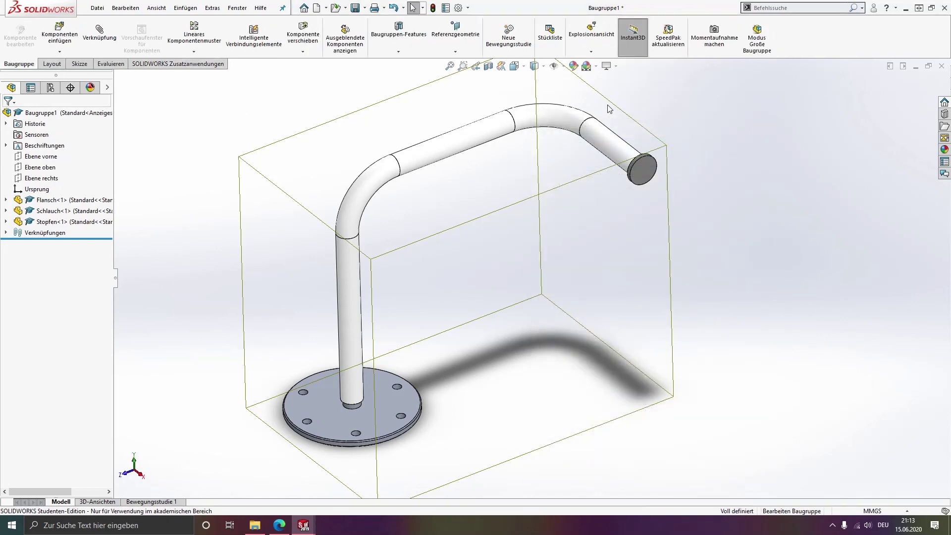
left_click(457, 51)
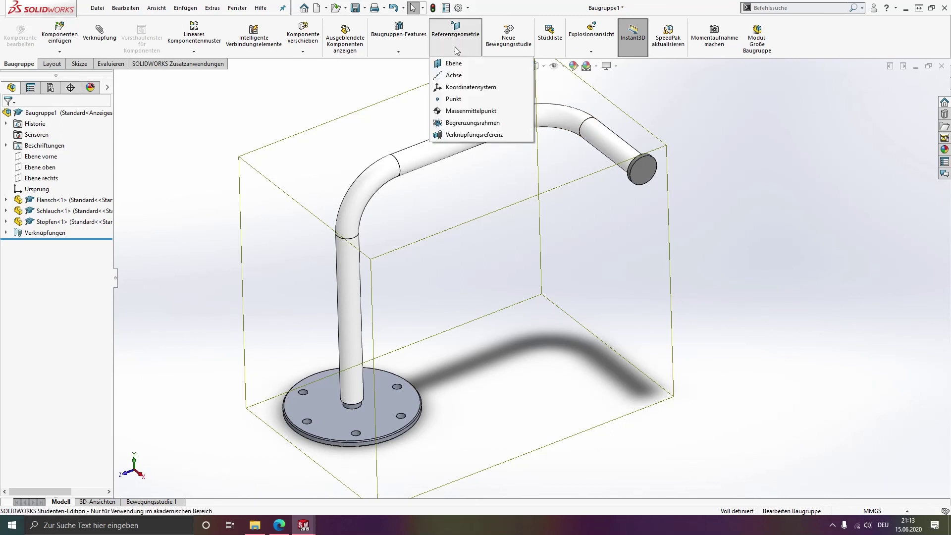
left_click(458, 115)
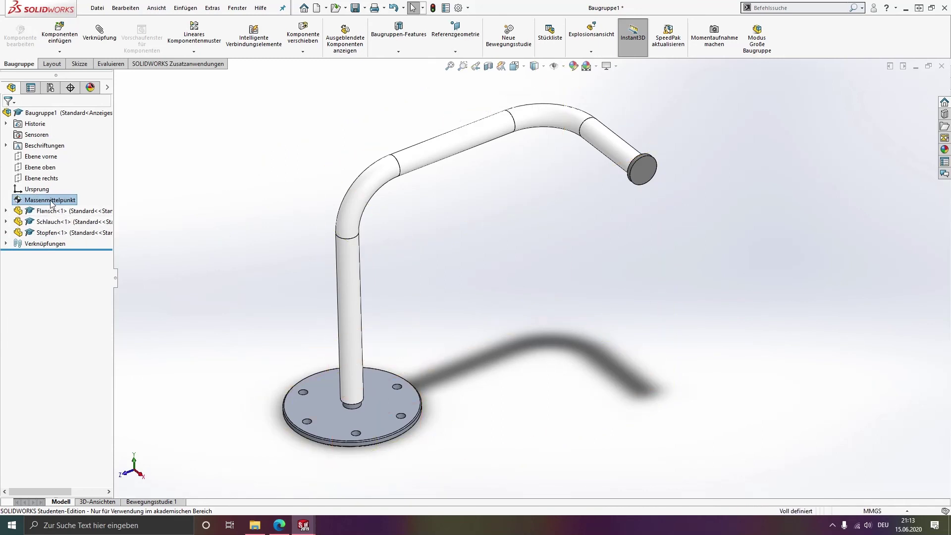
scroll(448, 113, "down", 3)
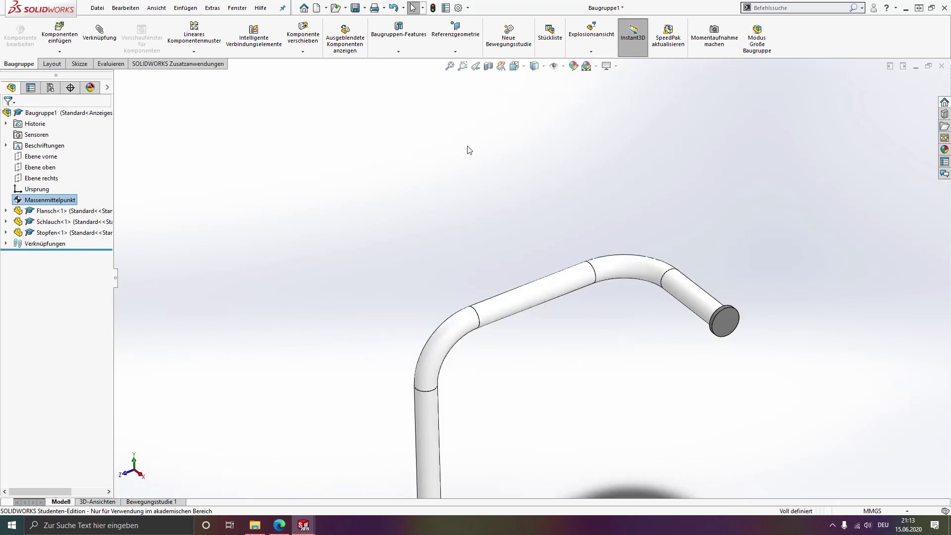
scroll(597, 293, "up", 2)
scroll(599, 372, "down", 2)
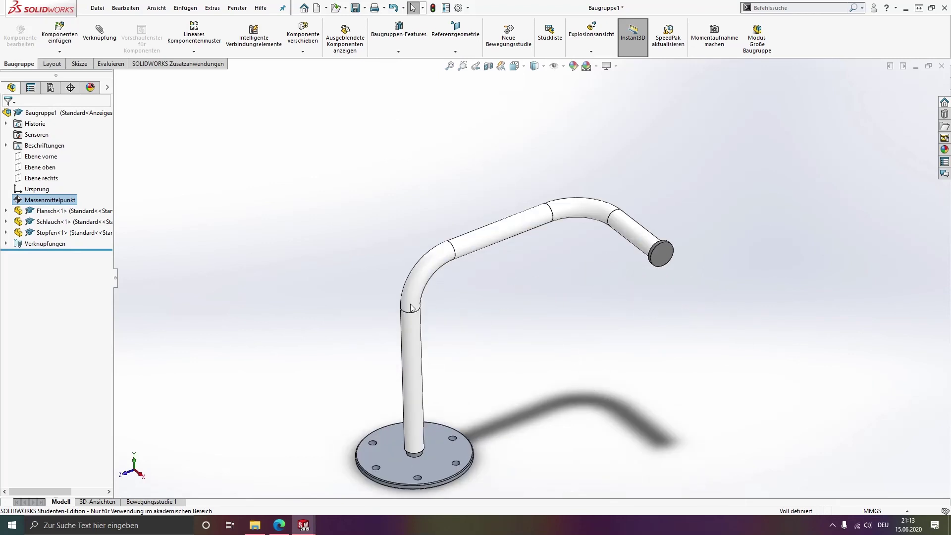
scroll(372, 154, "up", 1)
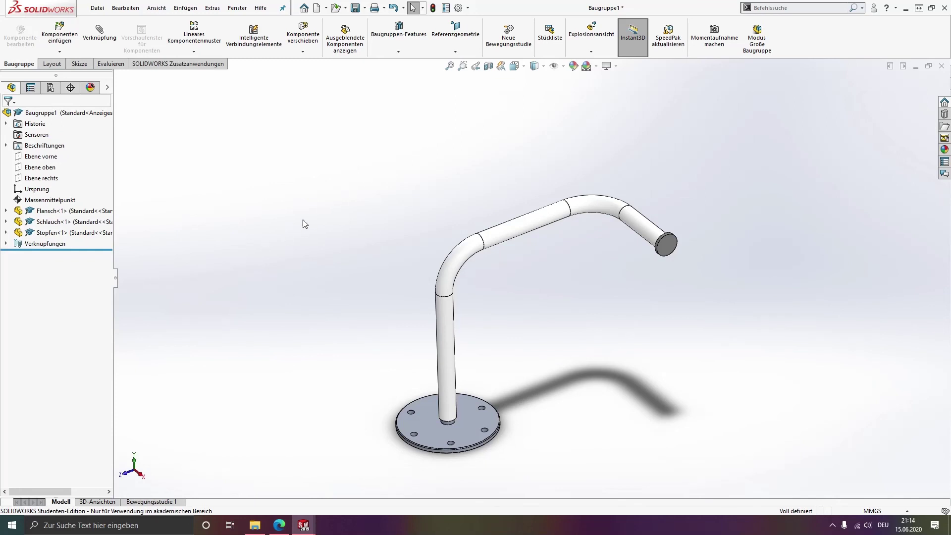
- Turn on the display of centre-of-mass symbols and view the assembly's marker from different directions
left_click(565, 67)
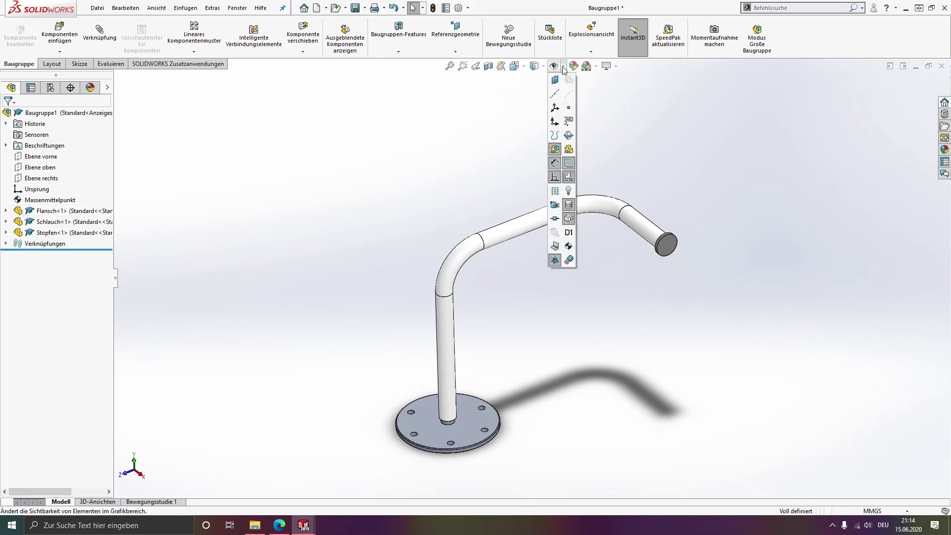
left_click(568, 247)
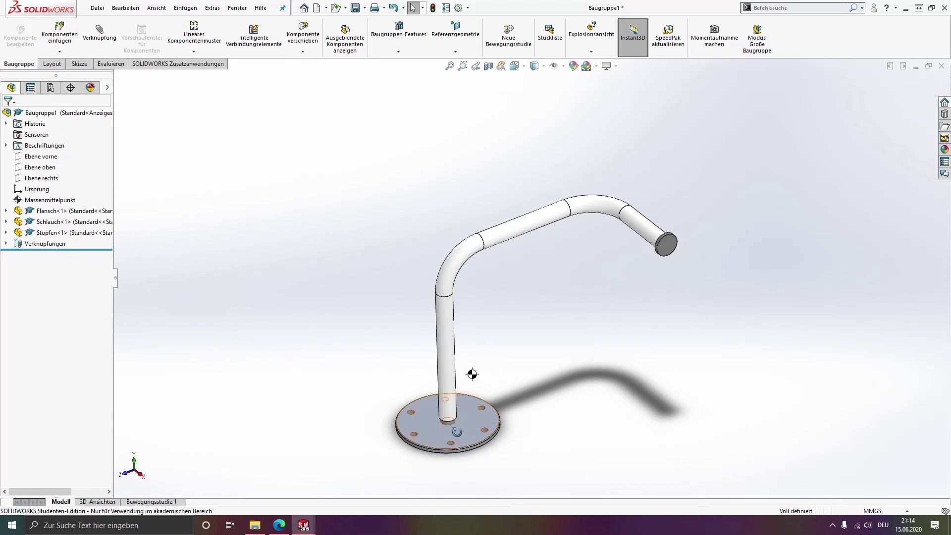
mouse_move(457, 432)
middle_mouse_down()
mouse_move(466, 383)
mouse_move(474, 383)
mouse_move(461, 438)
mouse_move(475, 468)
mouse_move(485, 419)
mouse_move(436, 418)
middle_mouse_up()
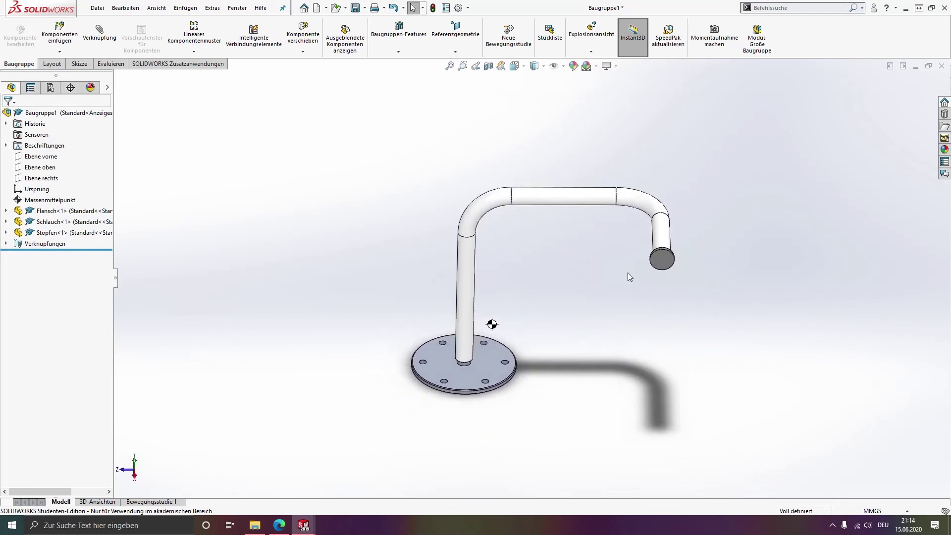
middle_click_drag(586, 327, 646, 369)
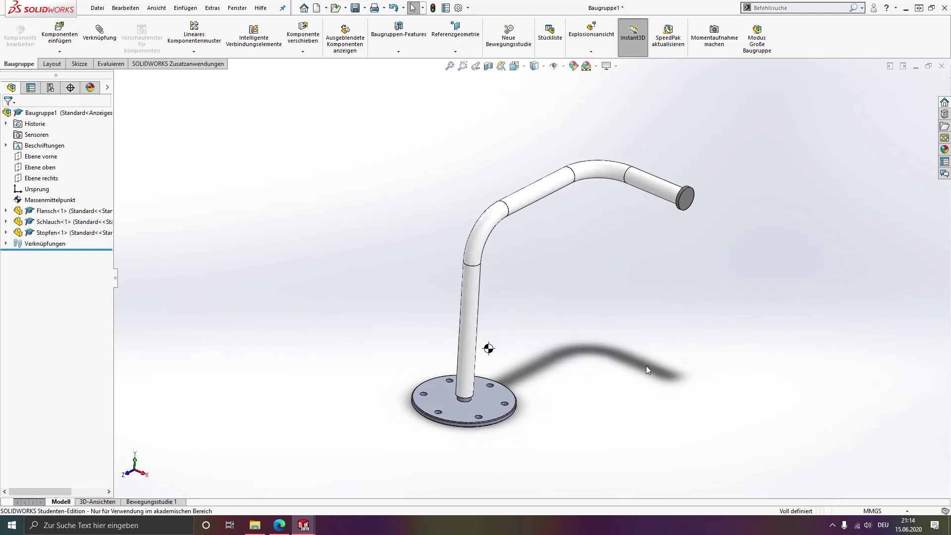